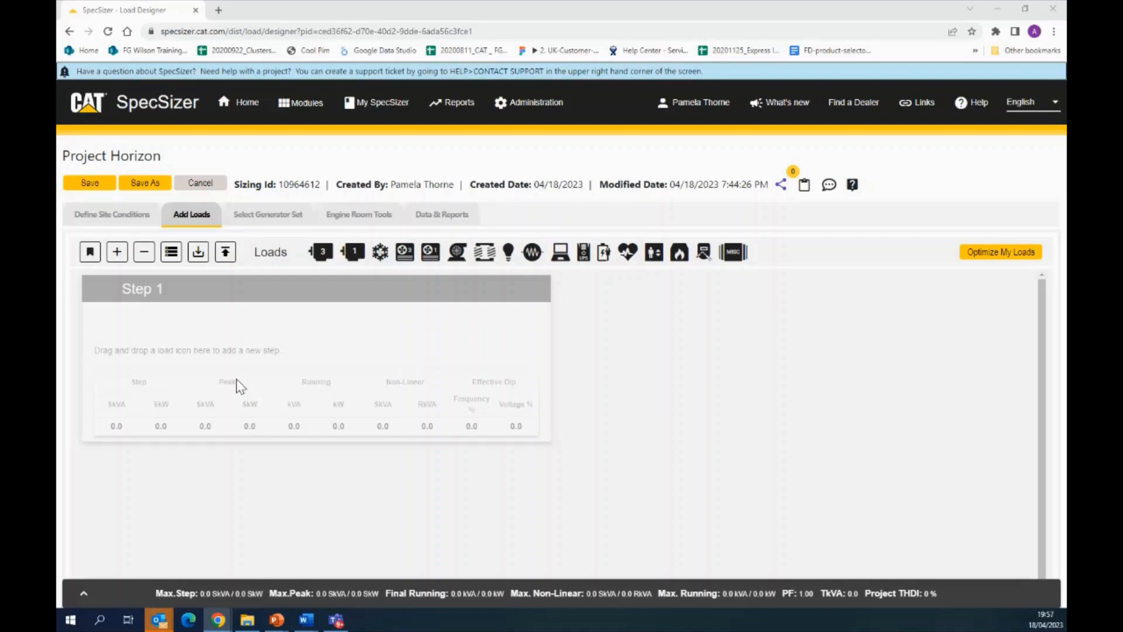
- Review Project Horizon's site conditions, including the project name, and return to the load designer
left_click(120, 215)
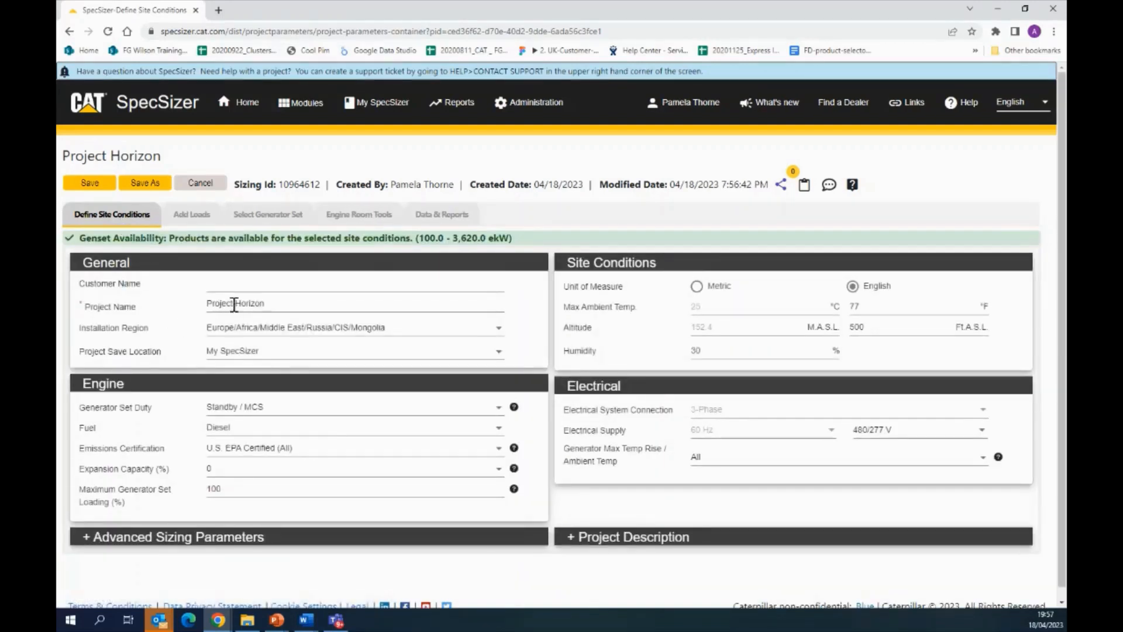
left_click_drag(272, 303, 151, 310)
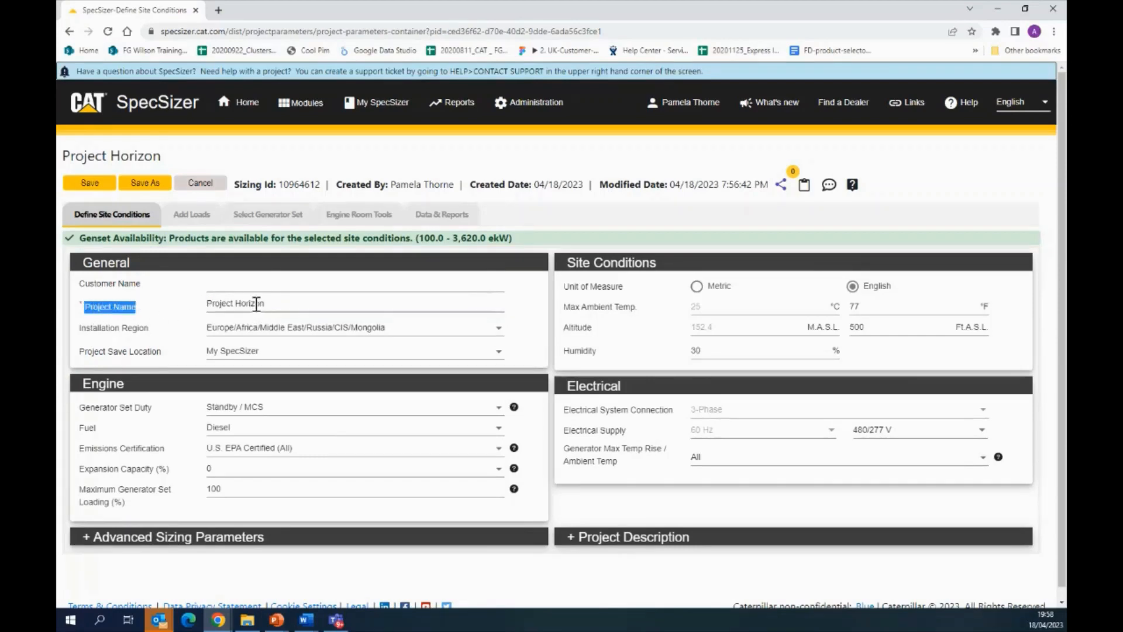
left_click(198, 221)
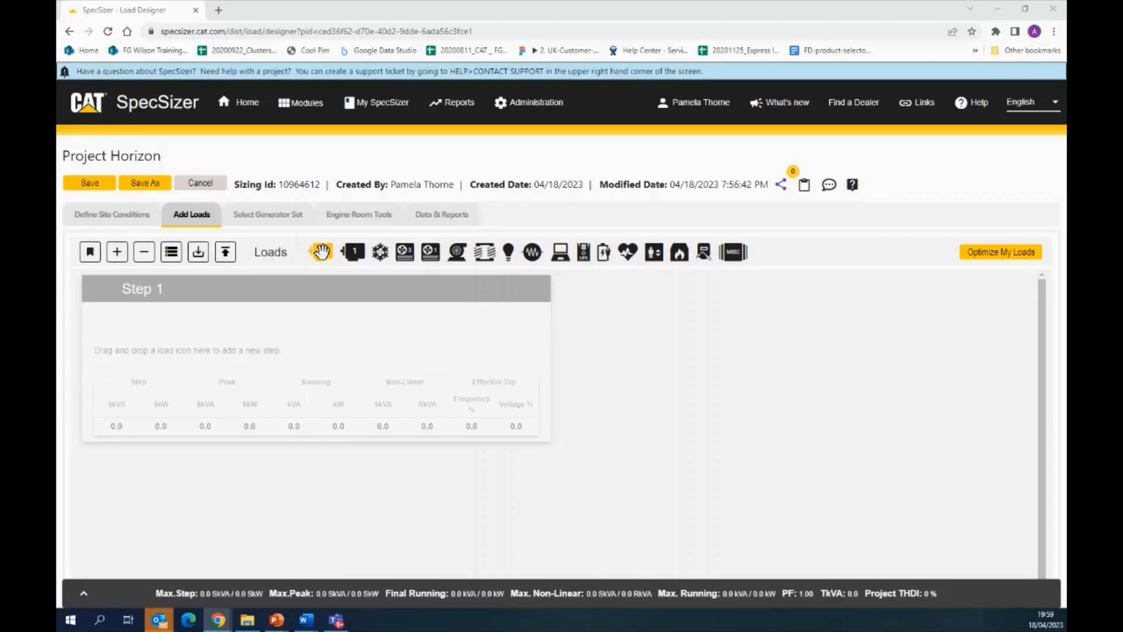
- Add a three phase motor load with an output rating of 100 HP to Step 1 and save it
left_click_drag(321, 257, 168, 336)
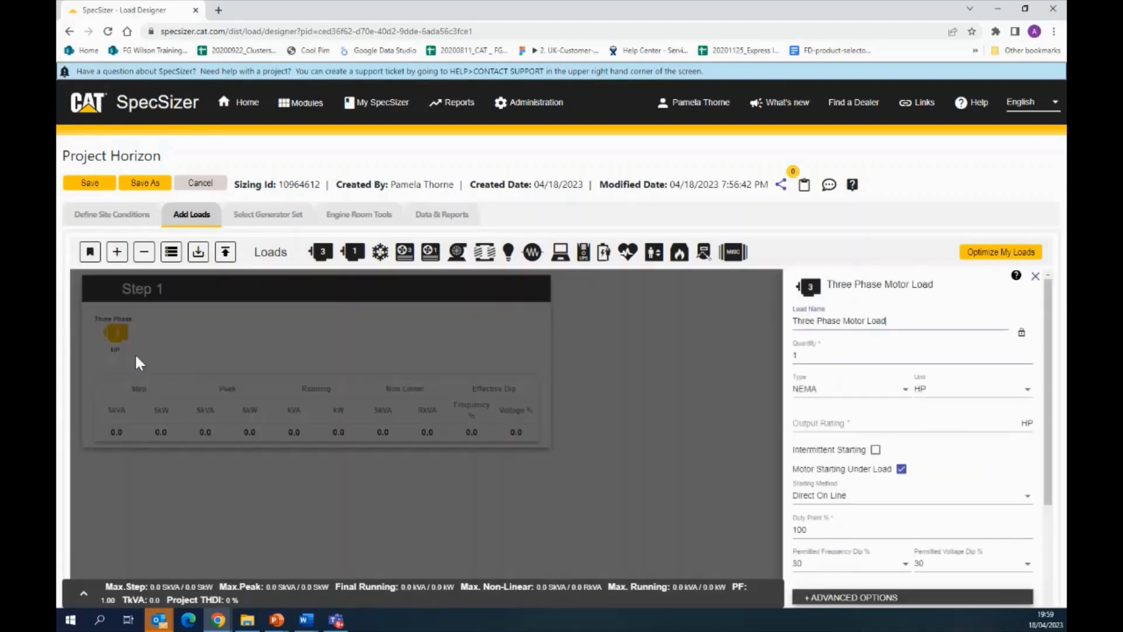
left_click(805, 426)
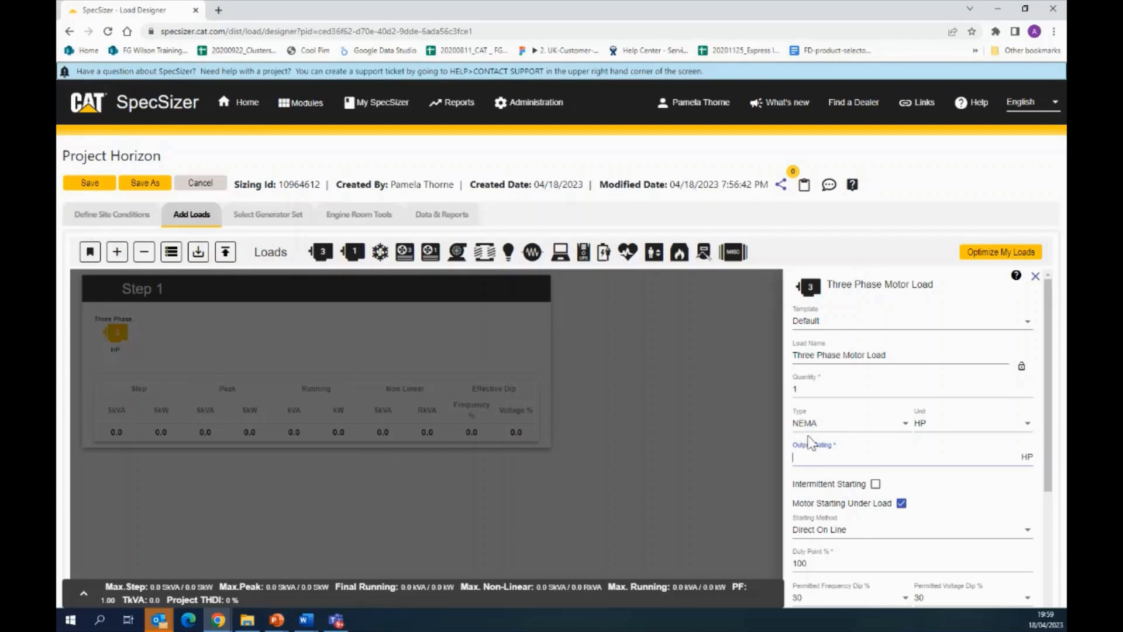
left_click_drag(889, 355, 788, 400)
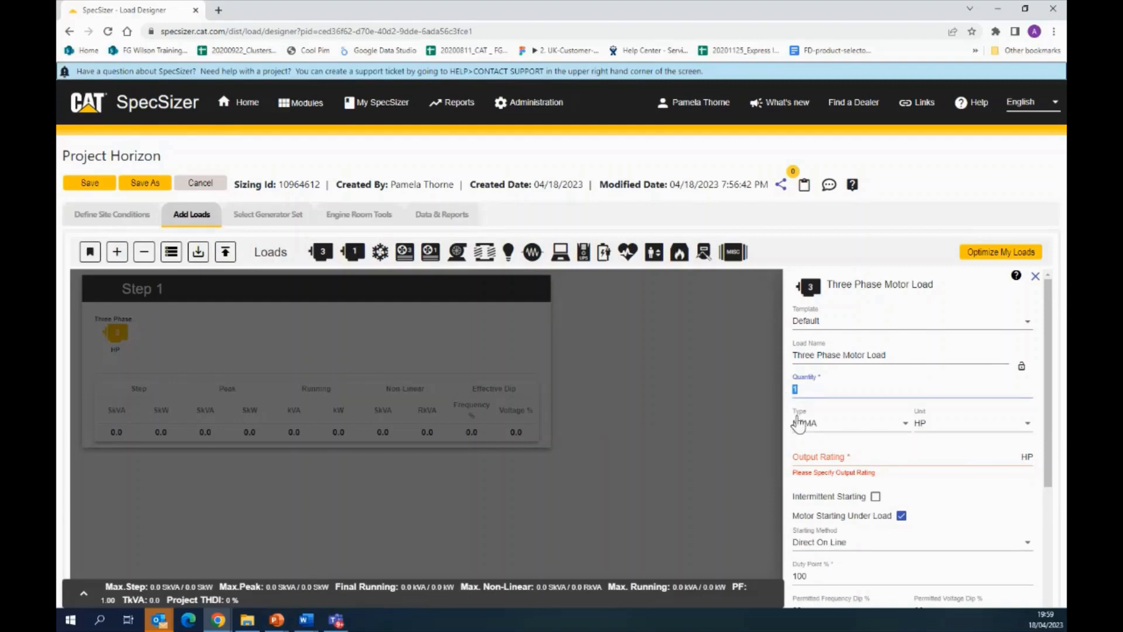
scroll(848, 431, "down", 3)
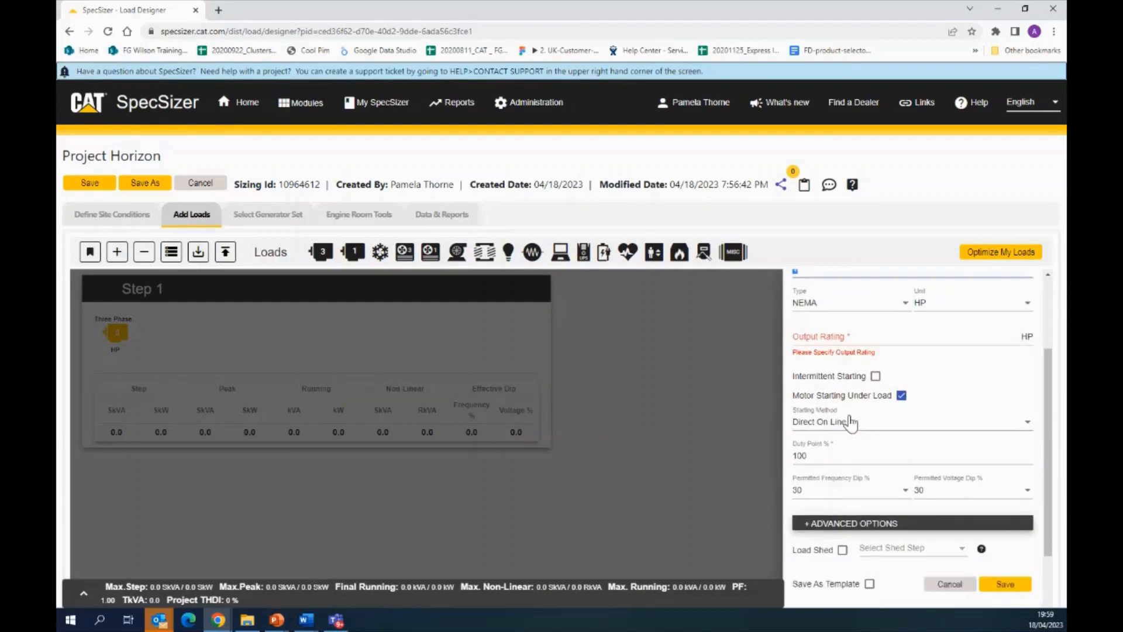
left_click(841, 337)
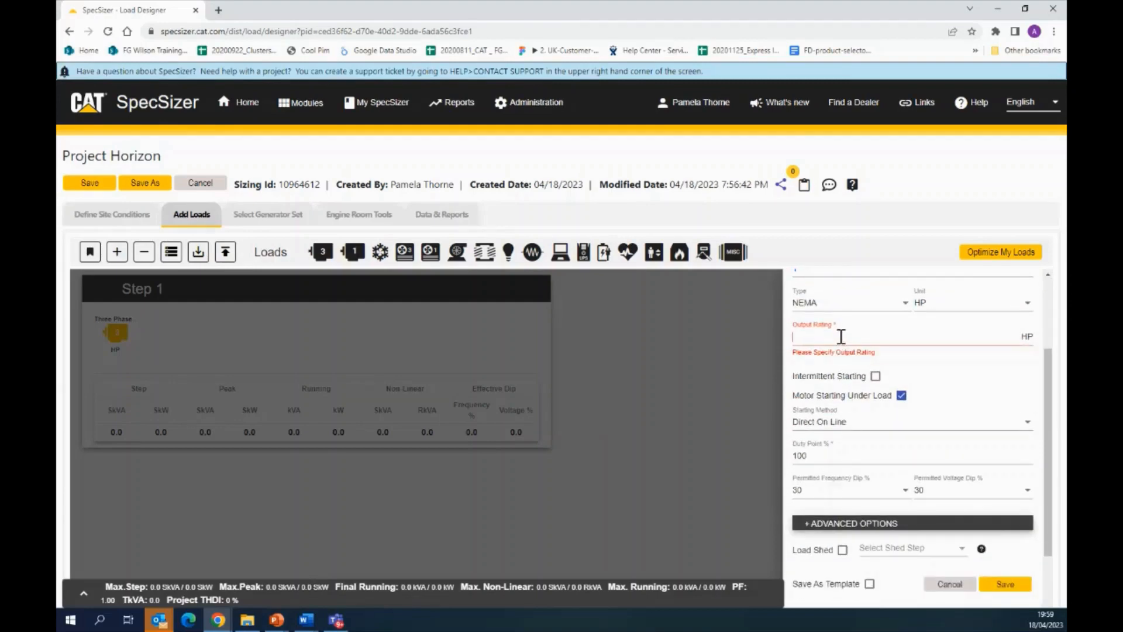
type("100")
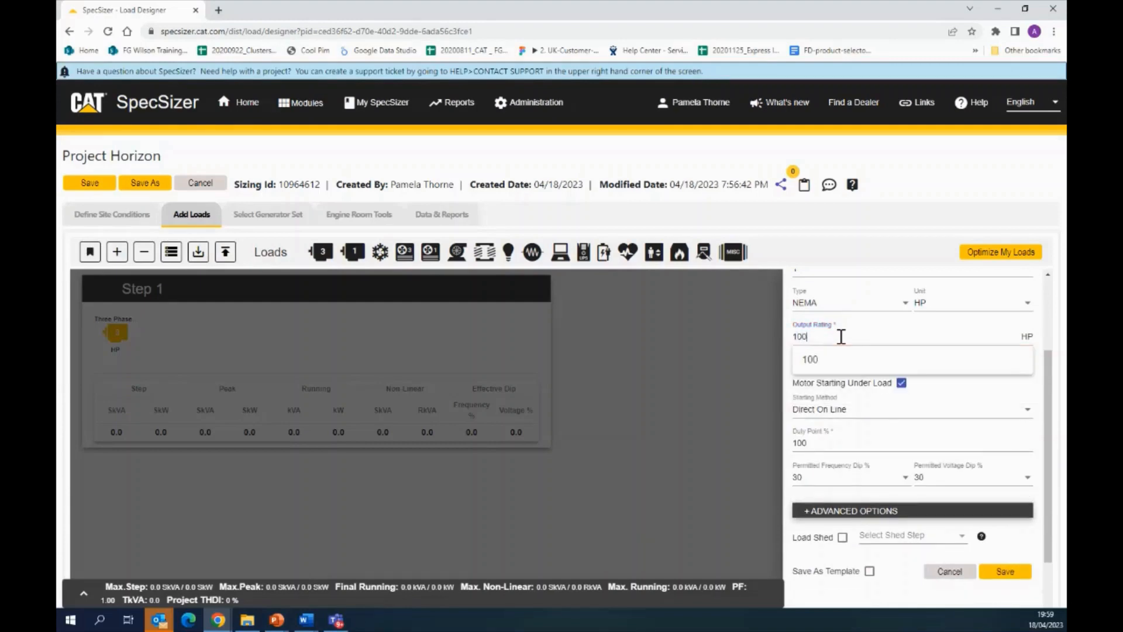
left_click(846, 365)
scroll(929, 409, "down", 1)
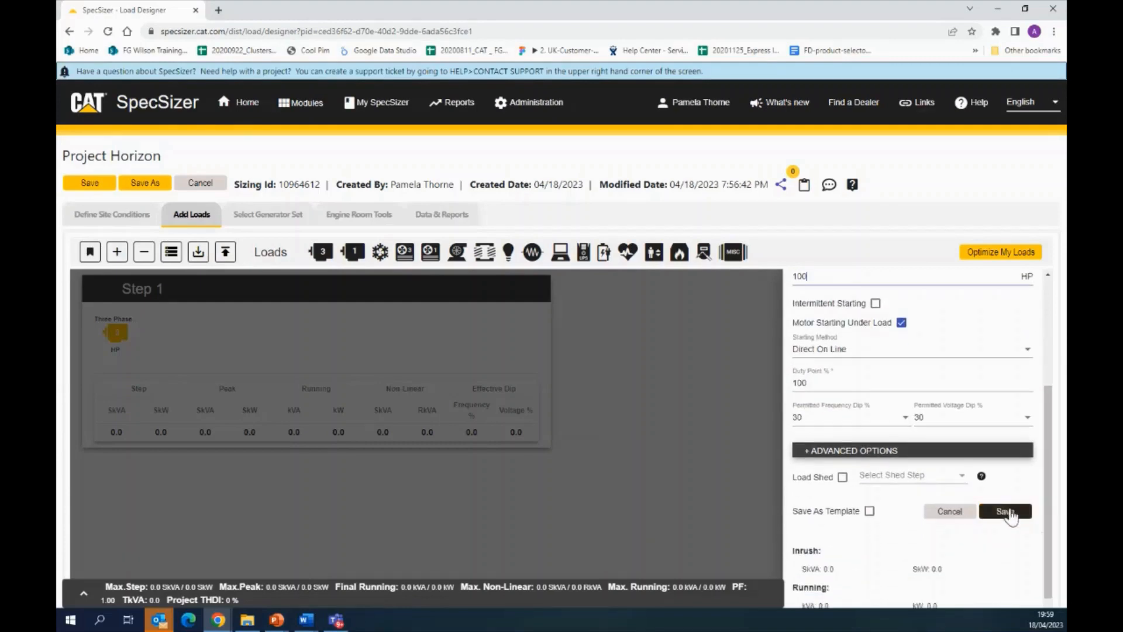
left_click(1004, 511)
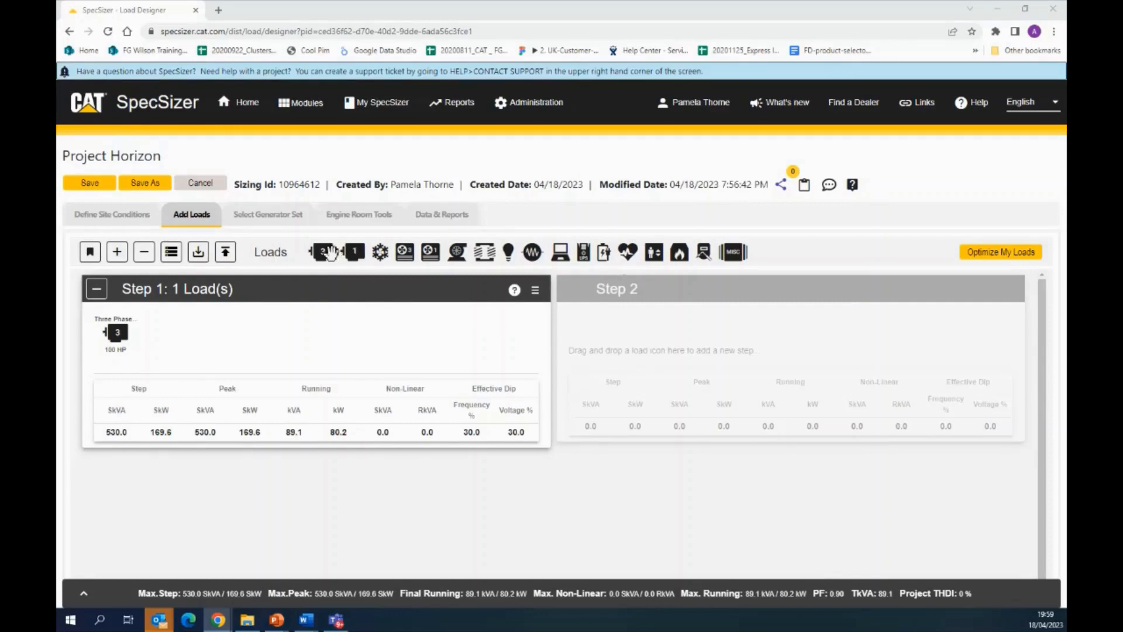
- Add a three phase motor load with an output rating of 100 HP to Step 2 and save it
left_click_drag(325, 252, 622, 353)
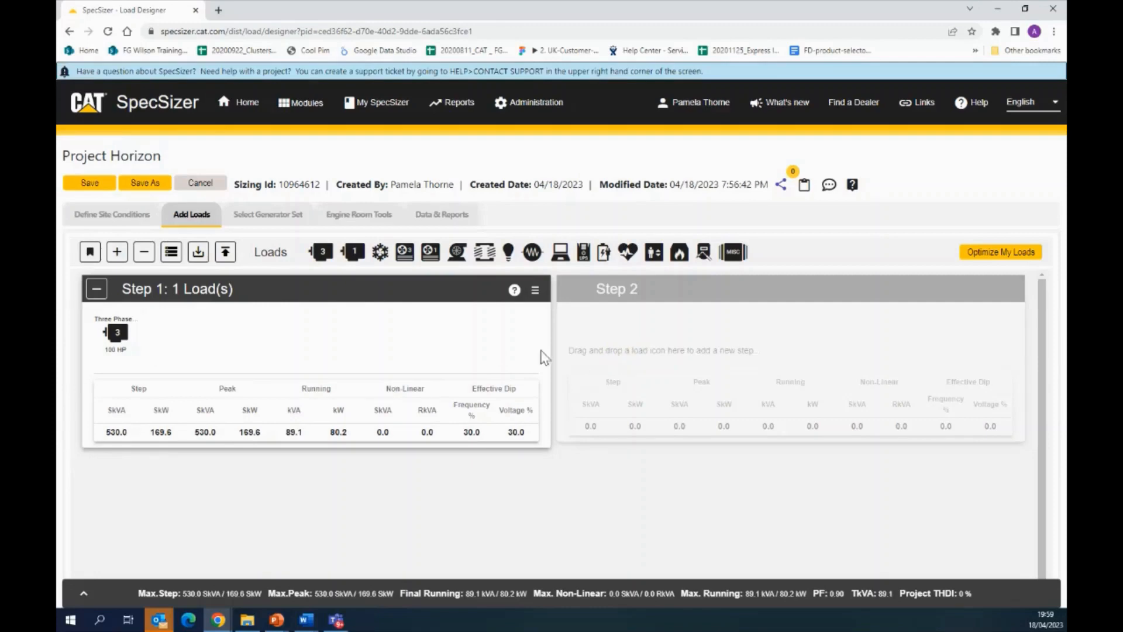
left_click_drag(313, 251, 603, 330)
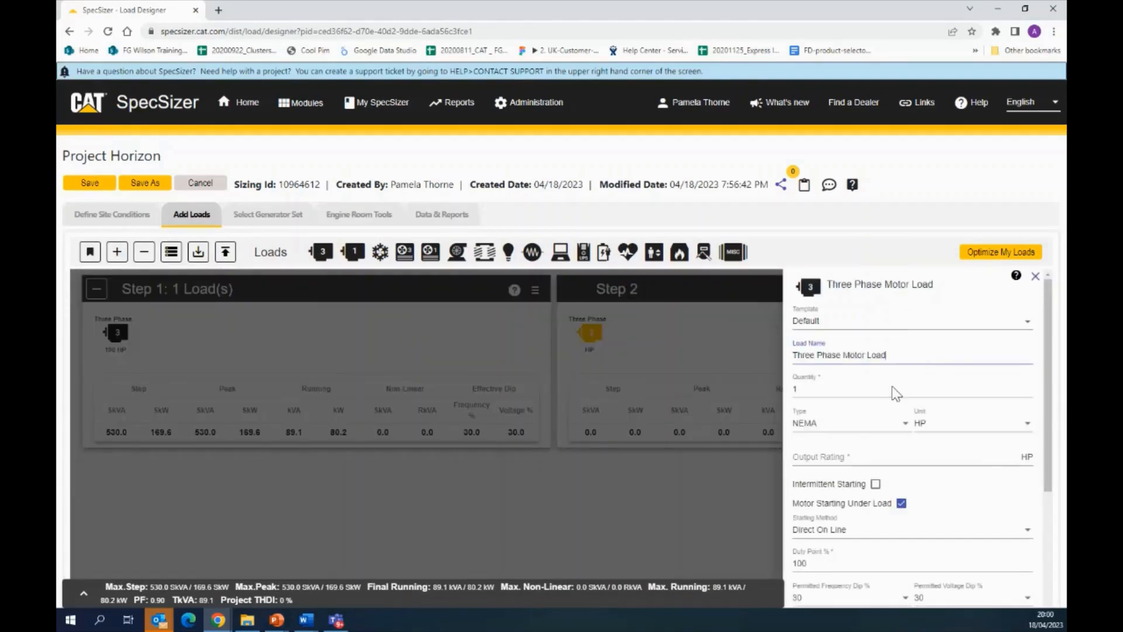
left_click(836, 458)
type("100")
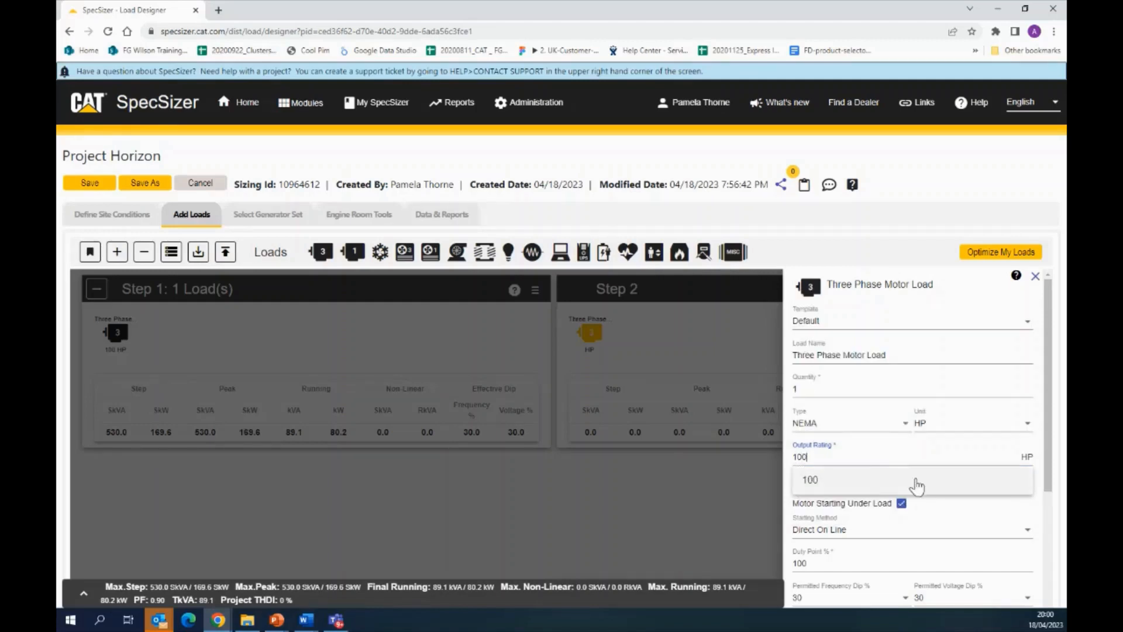
left_click_drag(1047, 437, 1045, 535)
left_click(1004, 512)
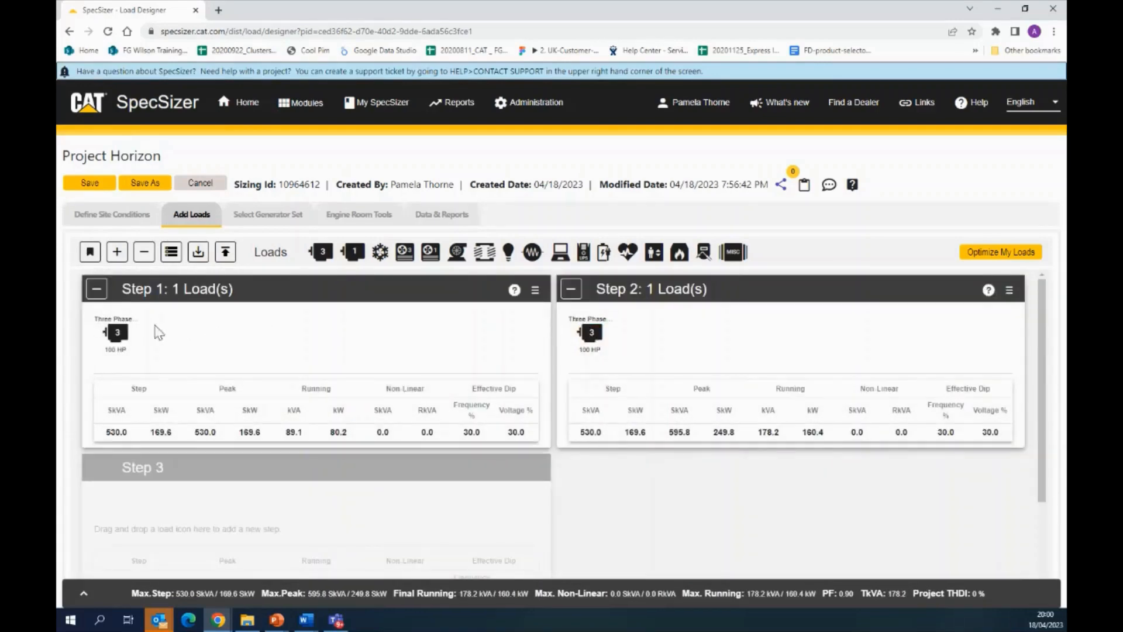
- Remove the three phase motor load from Step 2
right_click(589, 334)
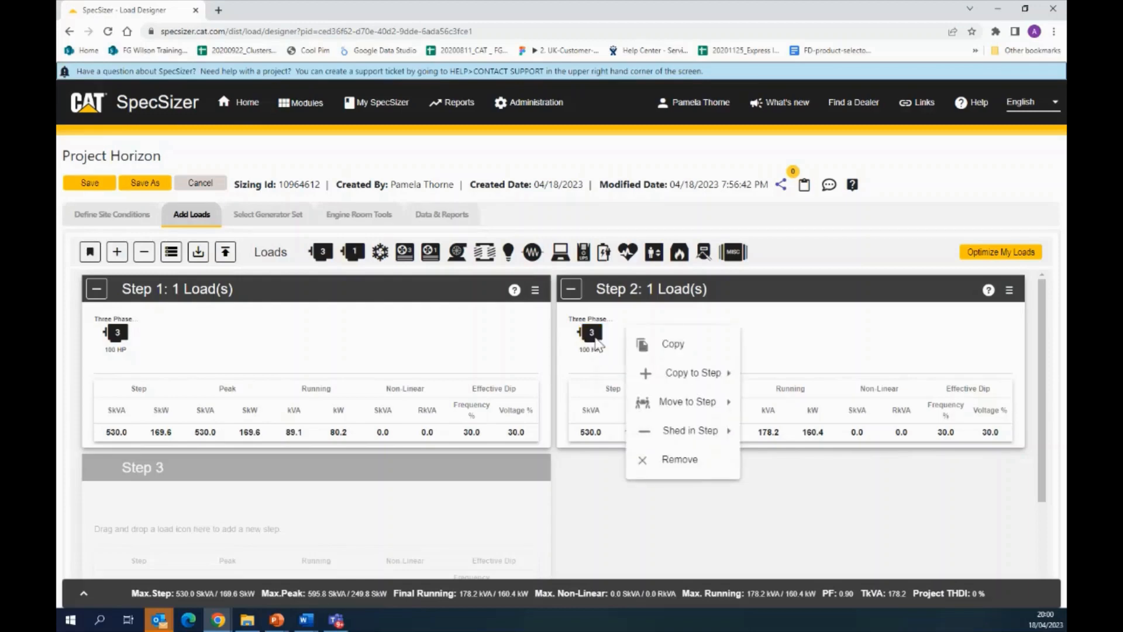
left_click(665, 464)
left_click(600, 369)
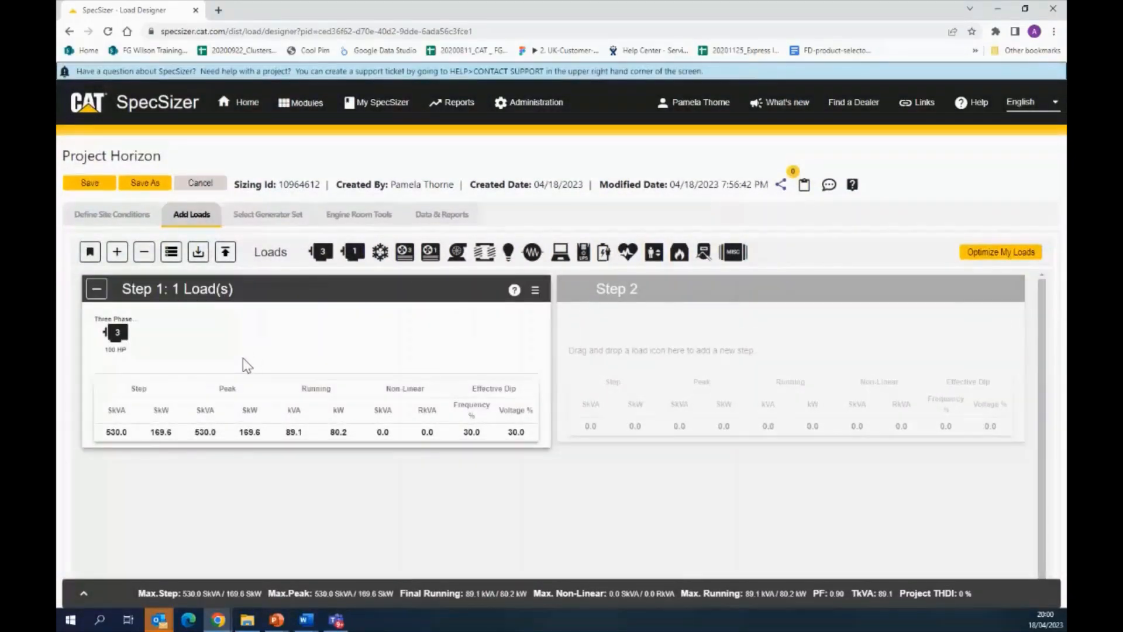
- Lock the three phase motor load in Step 1 and unlock it again
right_click(119, 341)
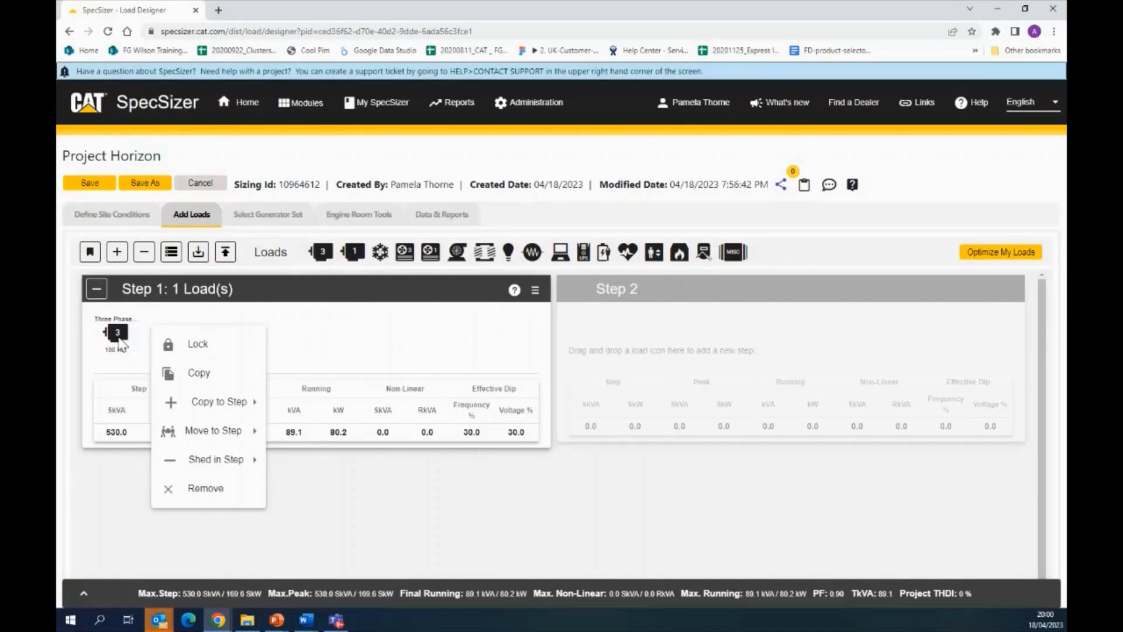
left_click(191, 346)
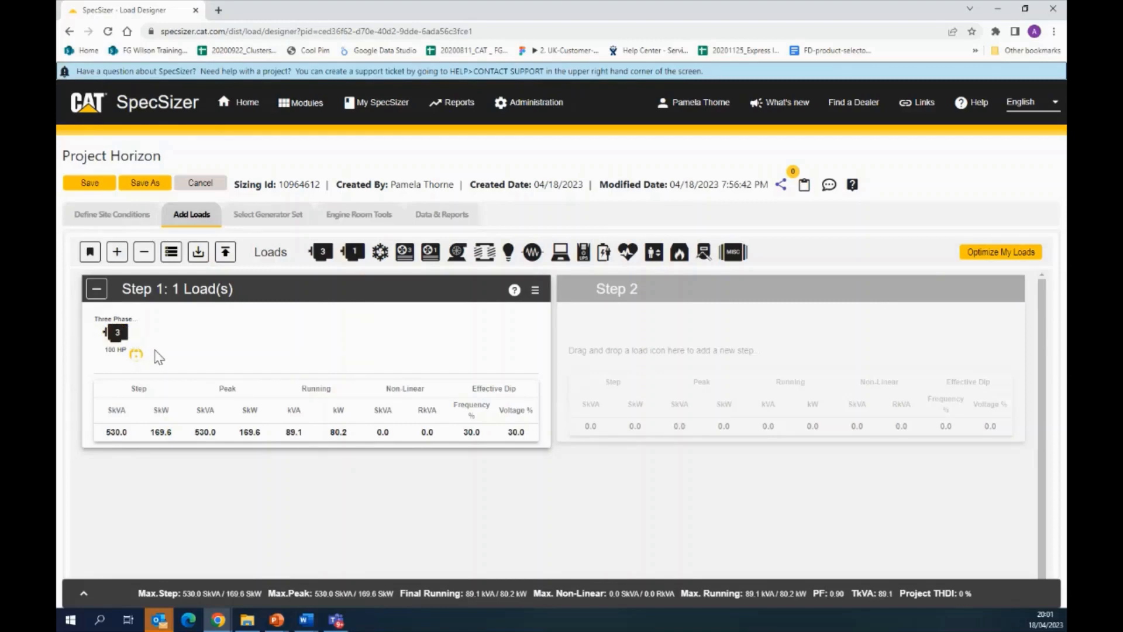
left_click(117, 332)
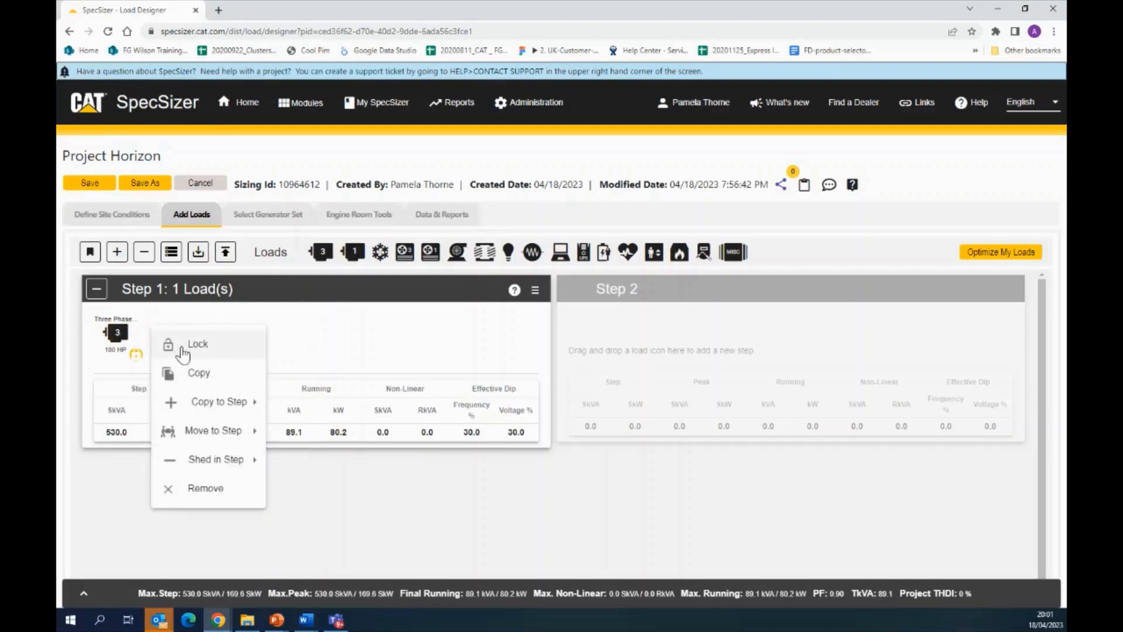
left_click(182, 350)
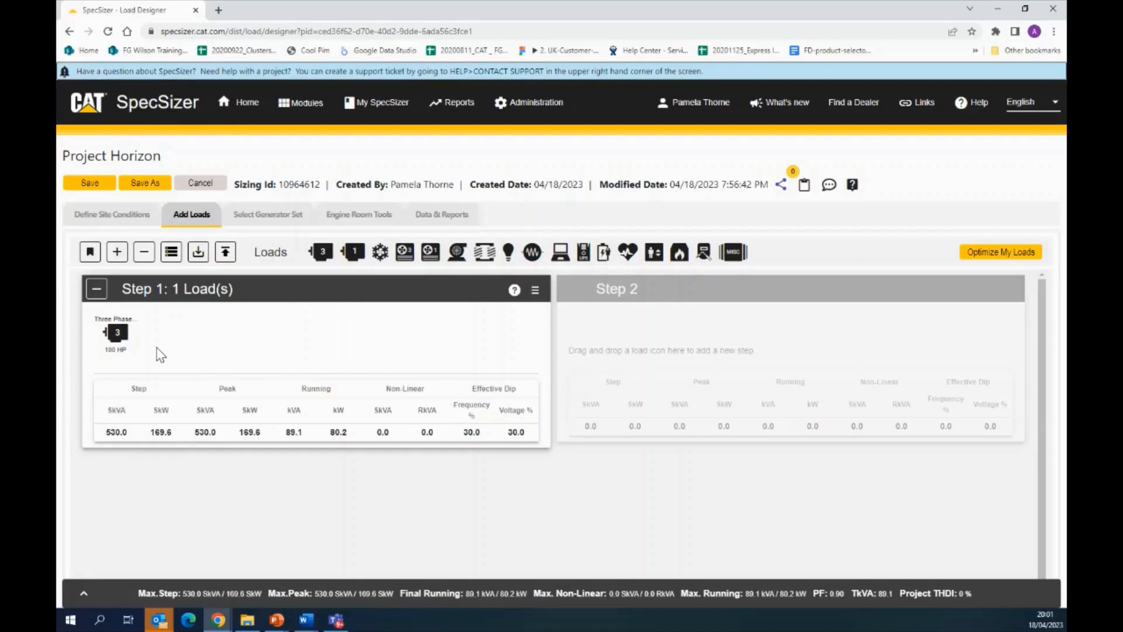
- Make 1 copy of the three phase motor load within Step 1
left_click(116, 334)
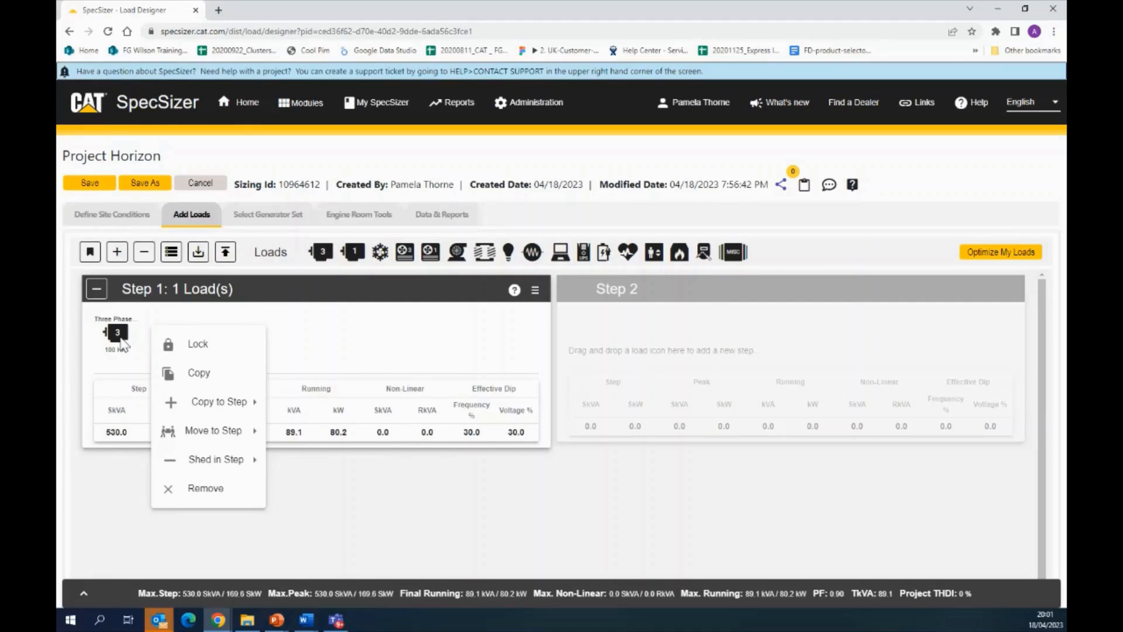
left_click(198, 380)
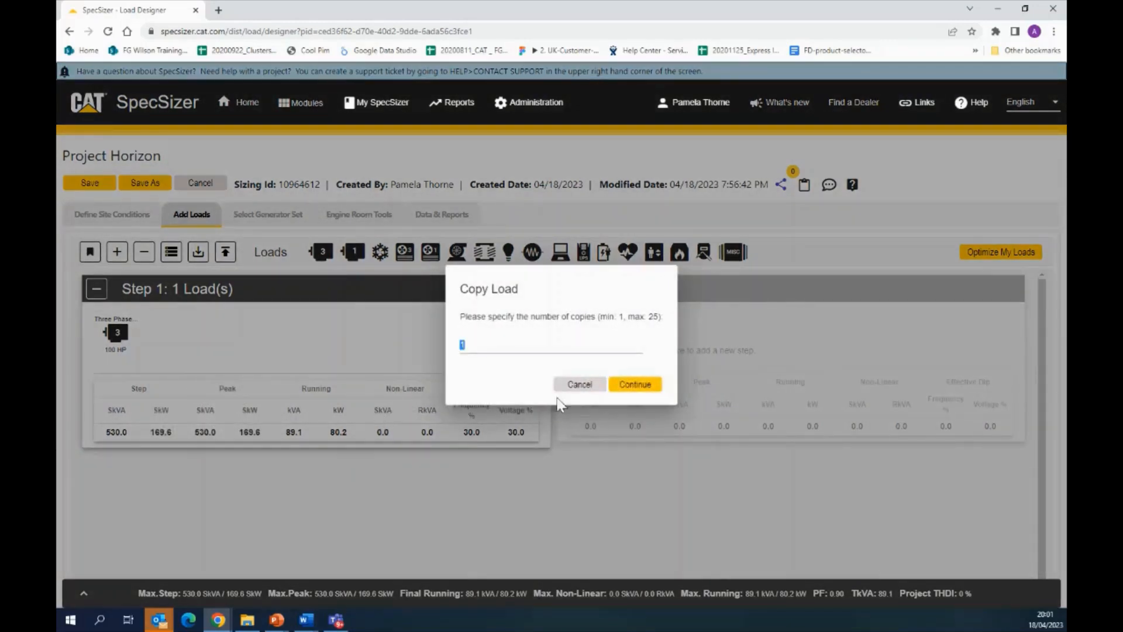
left_click(634, 386)
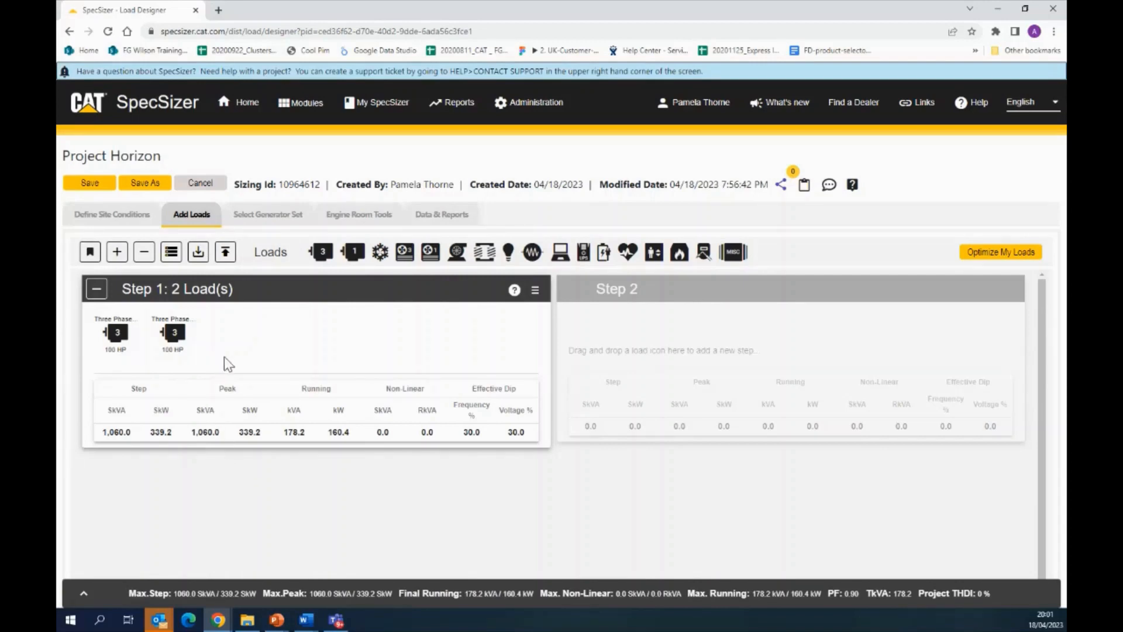
- Copy the second motor load in Step 1 to a new Step 2
right_click(176, 336)
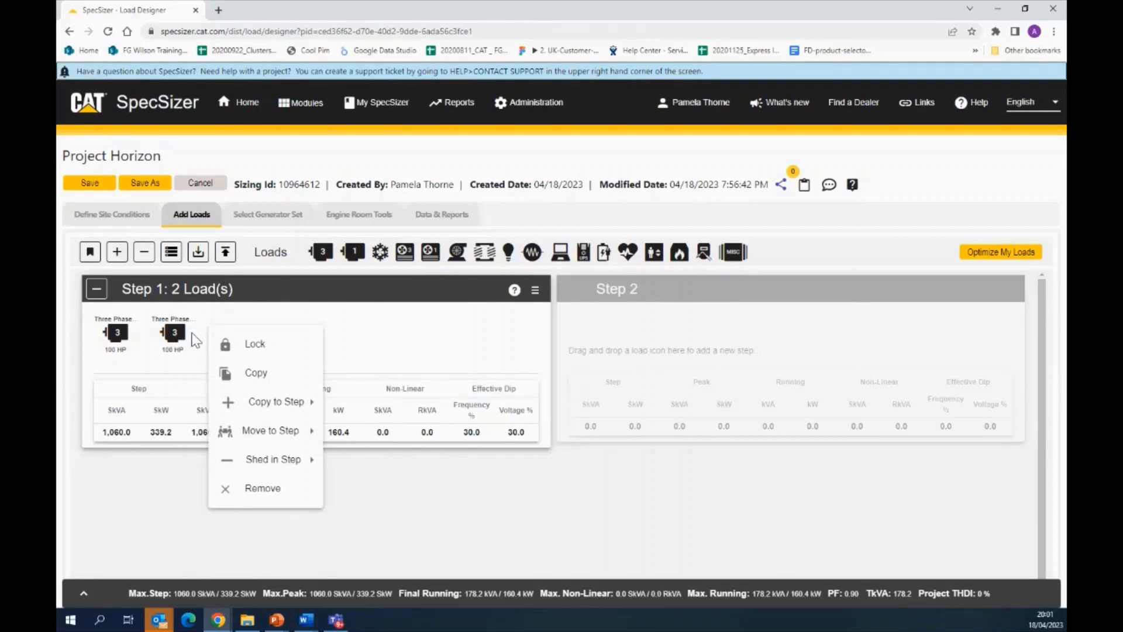
mouse_move(310, 409)
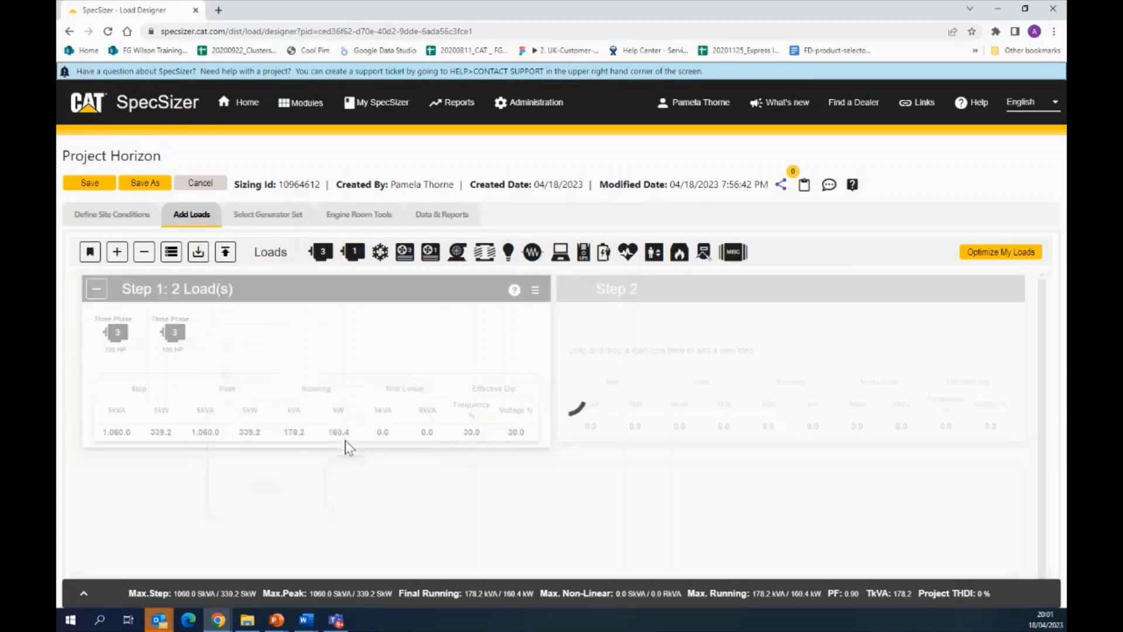
left_click(350, 440)
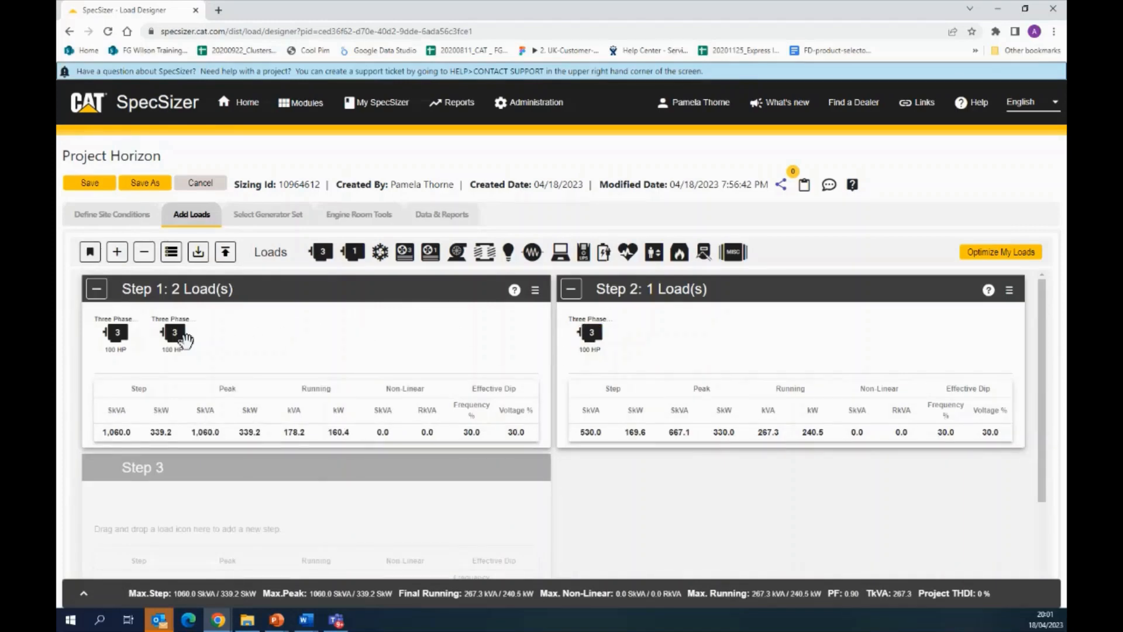
- Copy the motor load in Step 2 to a new Step 3
left_click(592, 332)
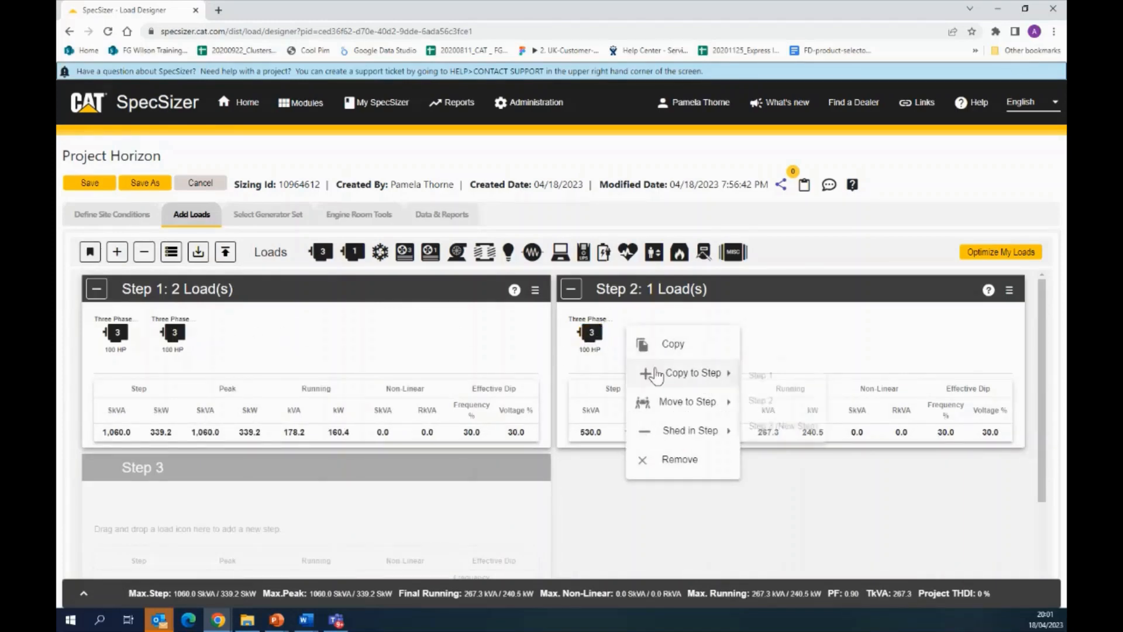
mouse_move(697, 408)
mouse_move(696, 377)
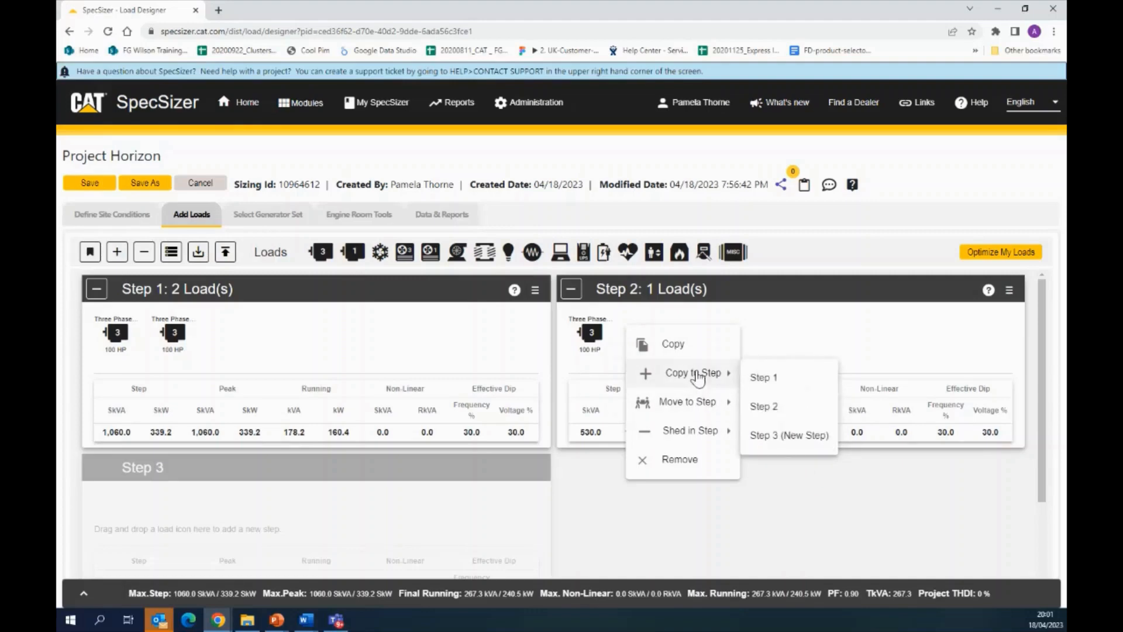
left_click(778, 437)
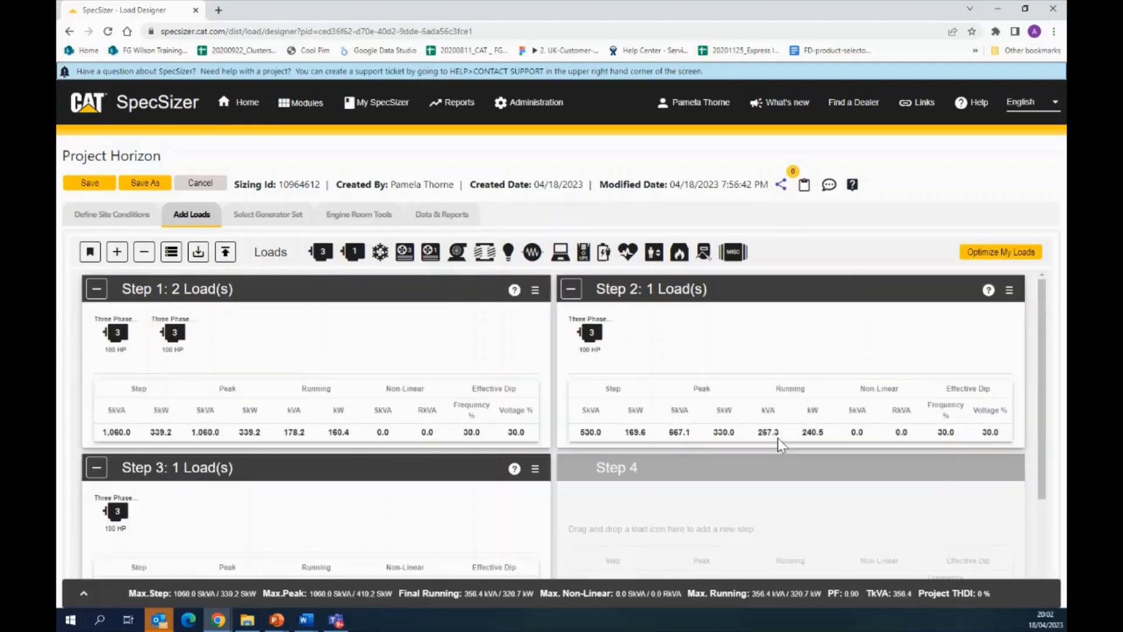
- Move the second motor load from Step 1 to Step 3
right_click(174, 332)
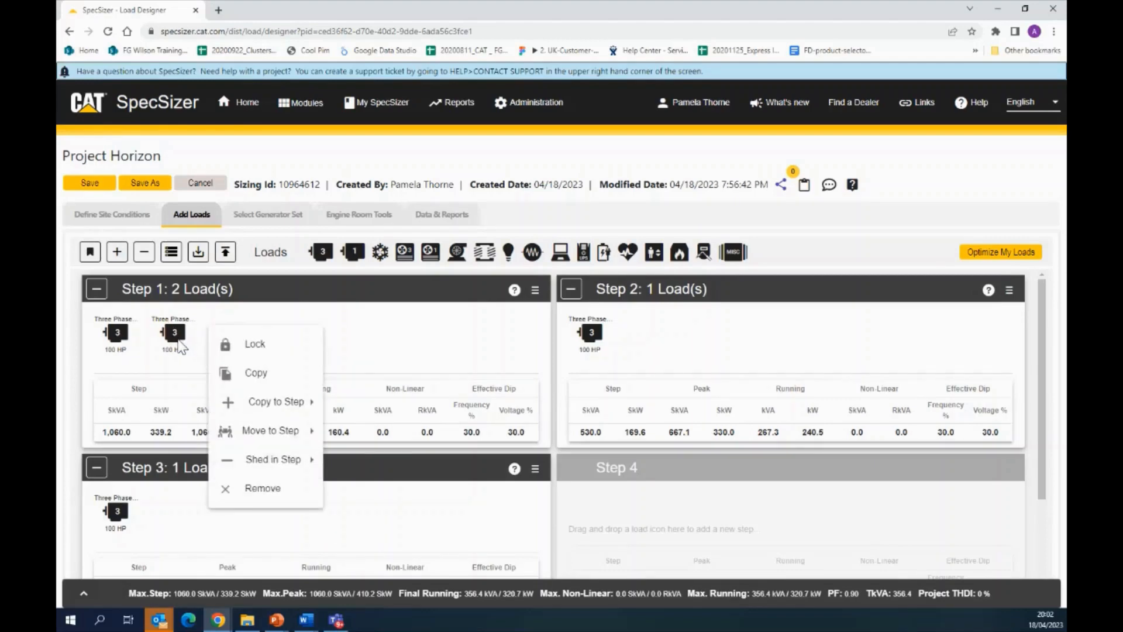
mouse_move(272, 405)
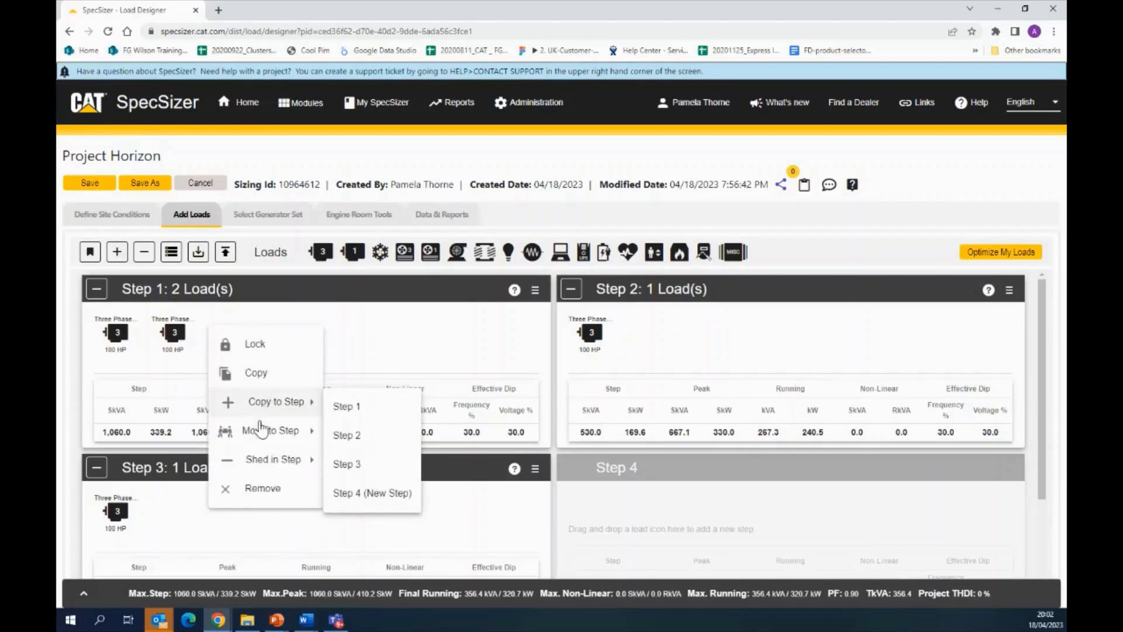
mouse_move(264, 442)
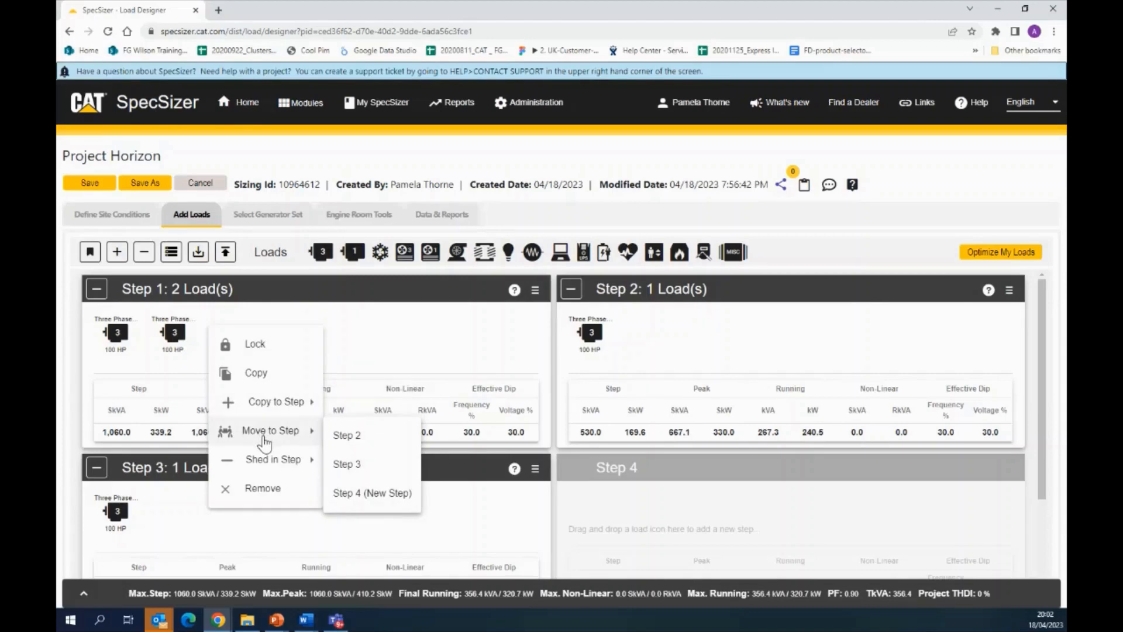
left_click(354, 463)
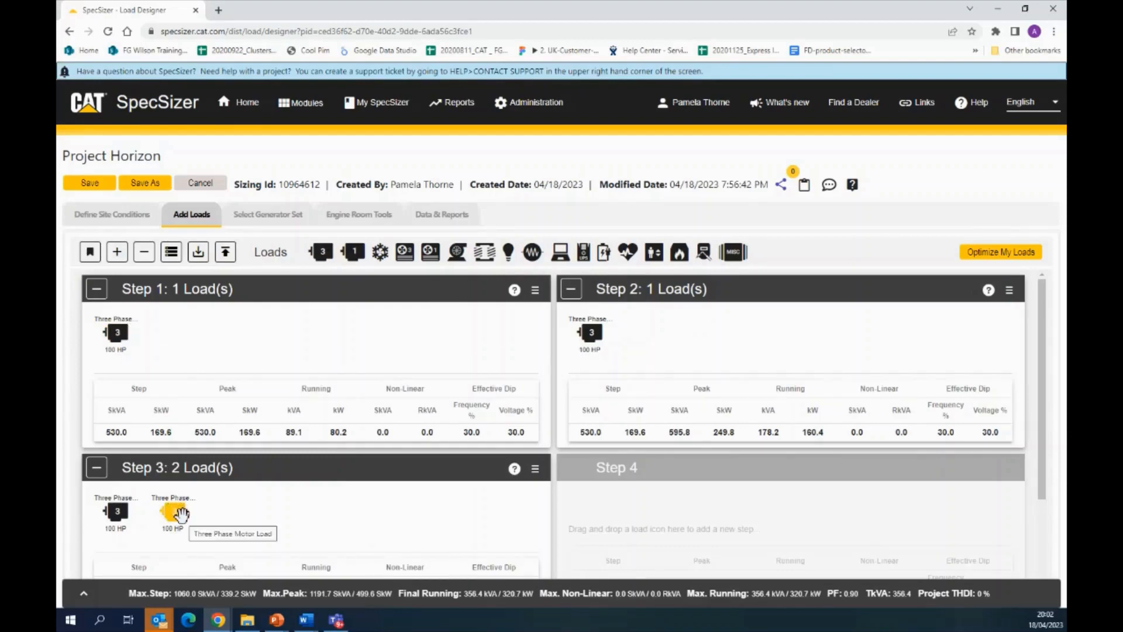
- Shed the Step 1 three phase motor load in Step 2
left_click(118, 342)
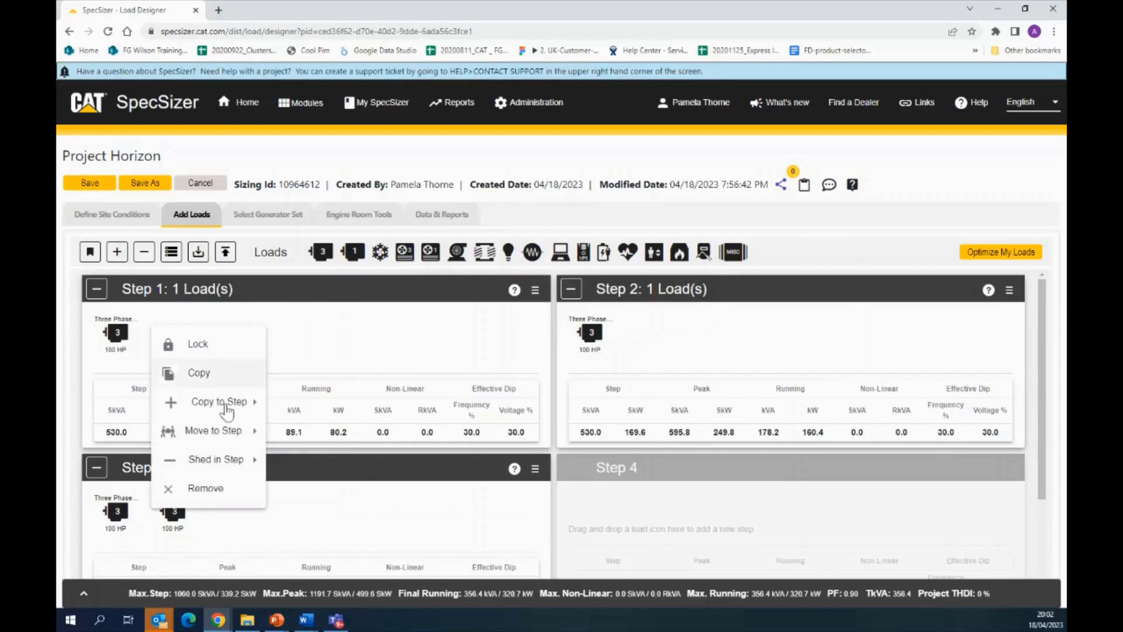
mouse_move(216, 464)
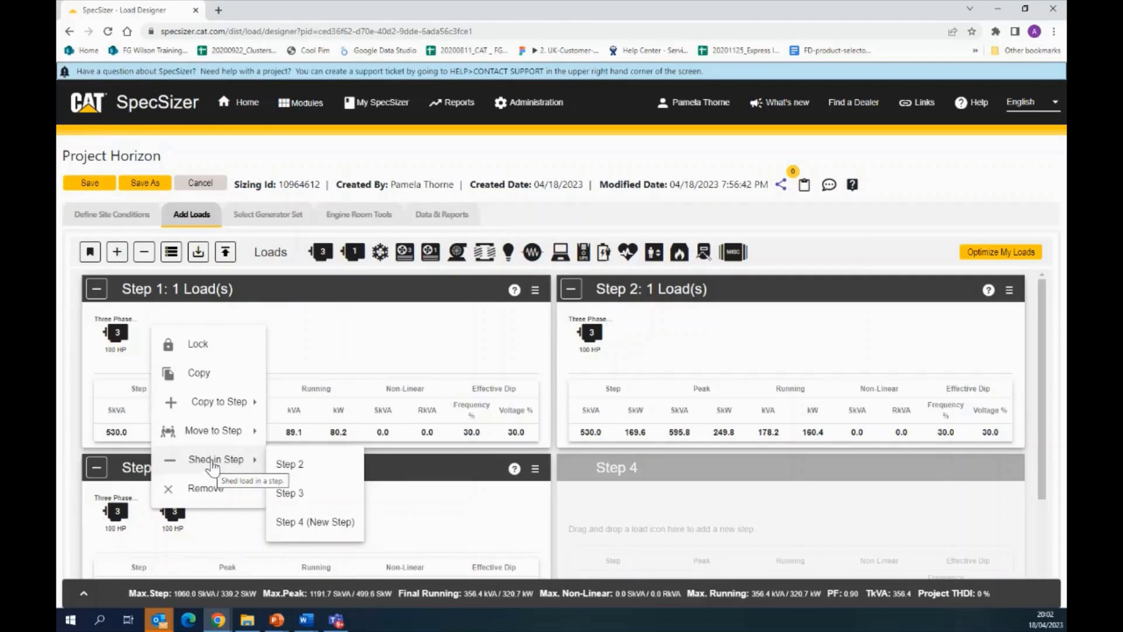
left_click(321, 363)
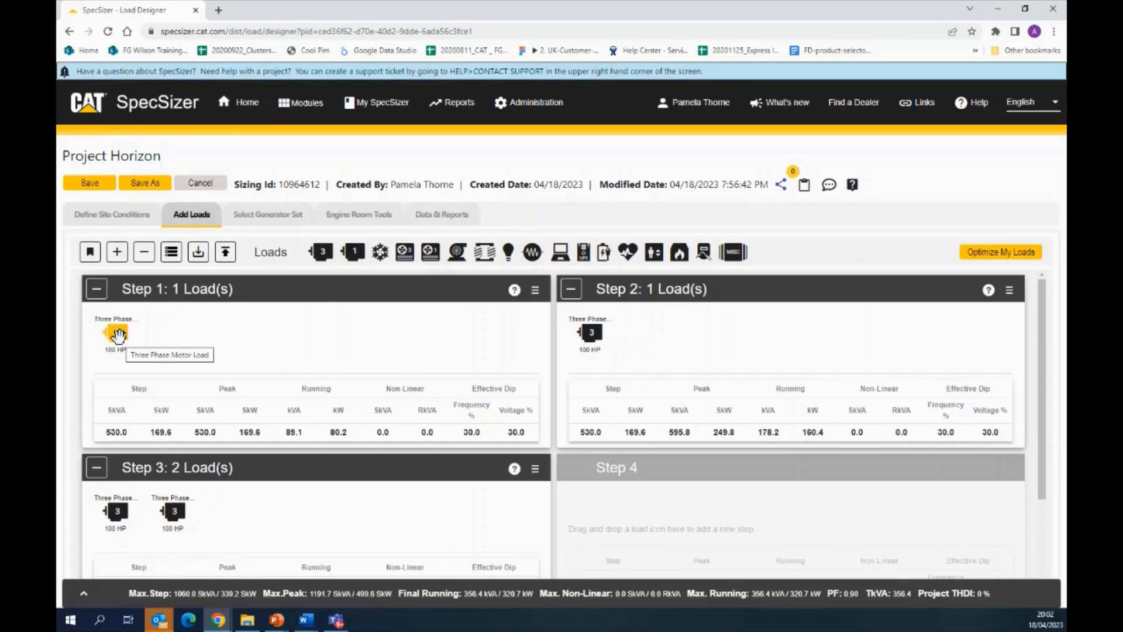
right_click(118, 335)
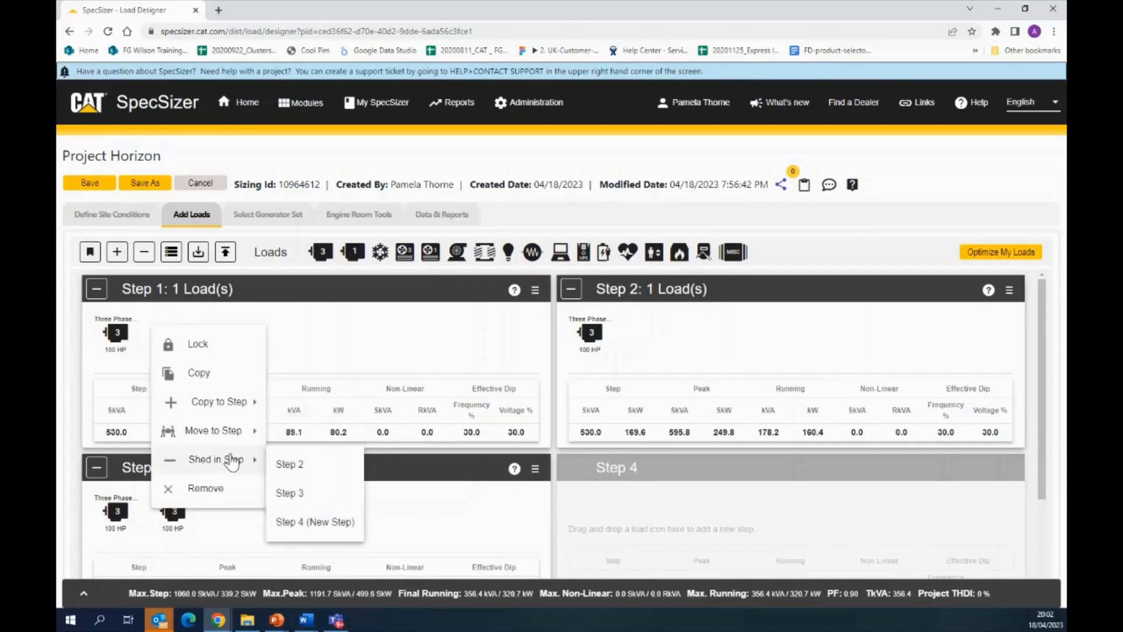
left_click(292, 465)
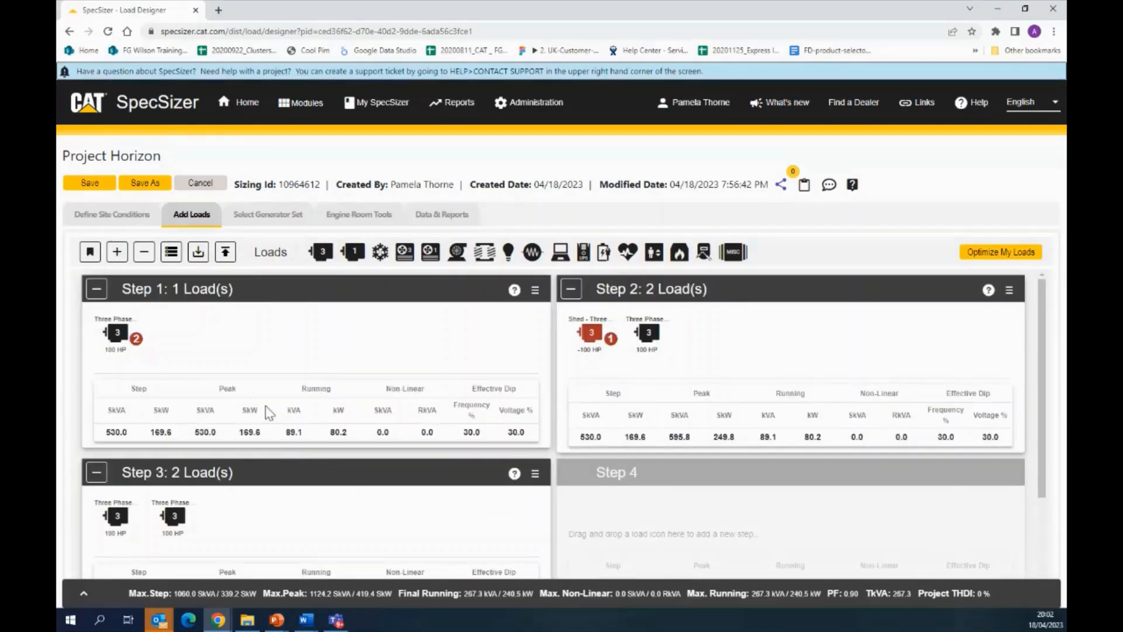
right_click(118, 338)
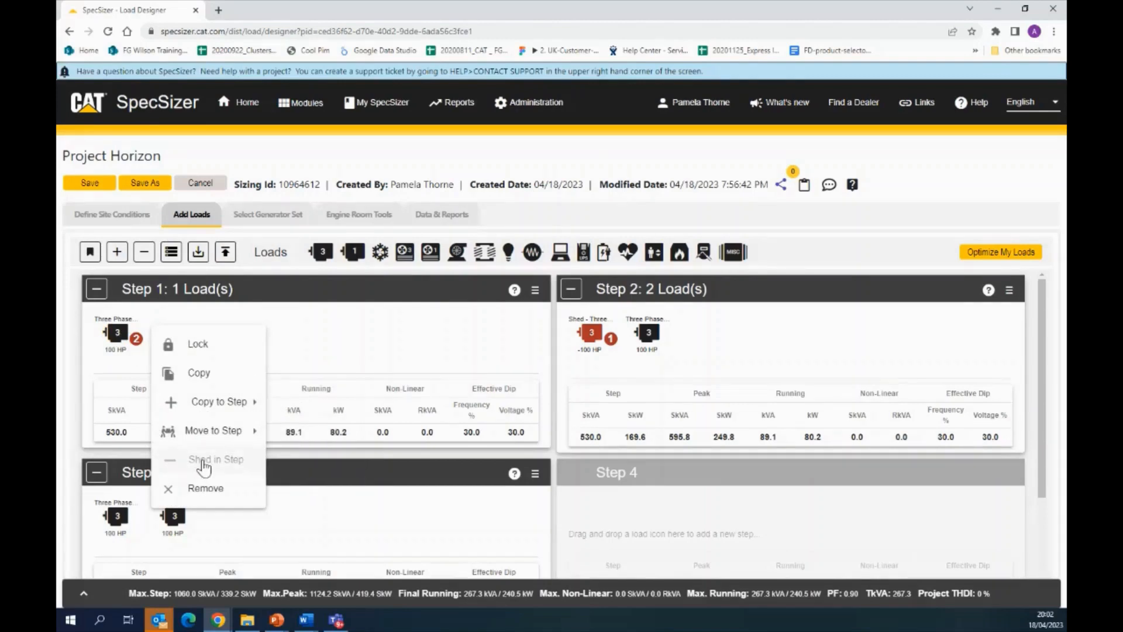
left_click(591, 375)
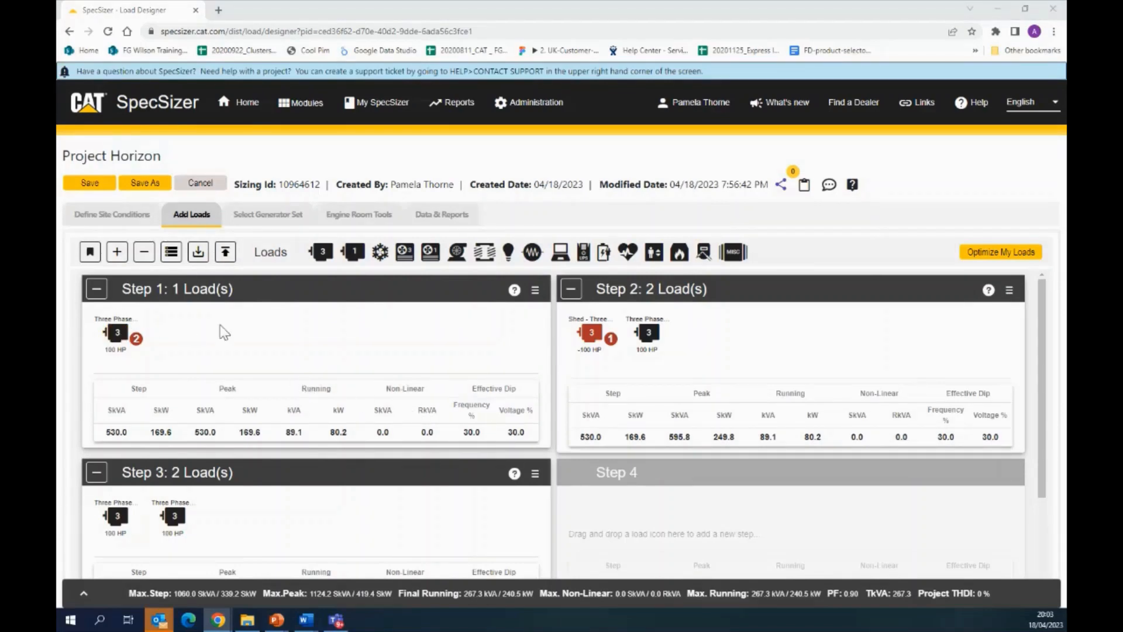
scroll(363, 376, "down", 1)
scroll(275, 380, "up", 1)
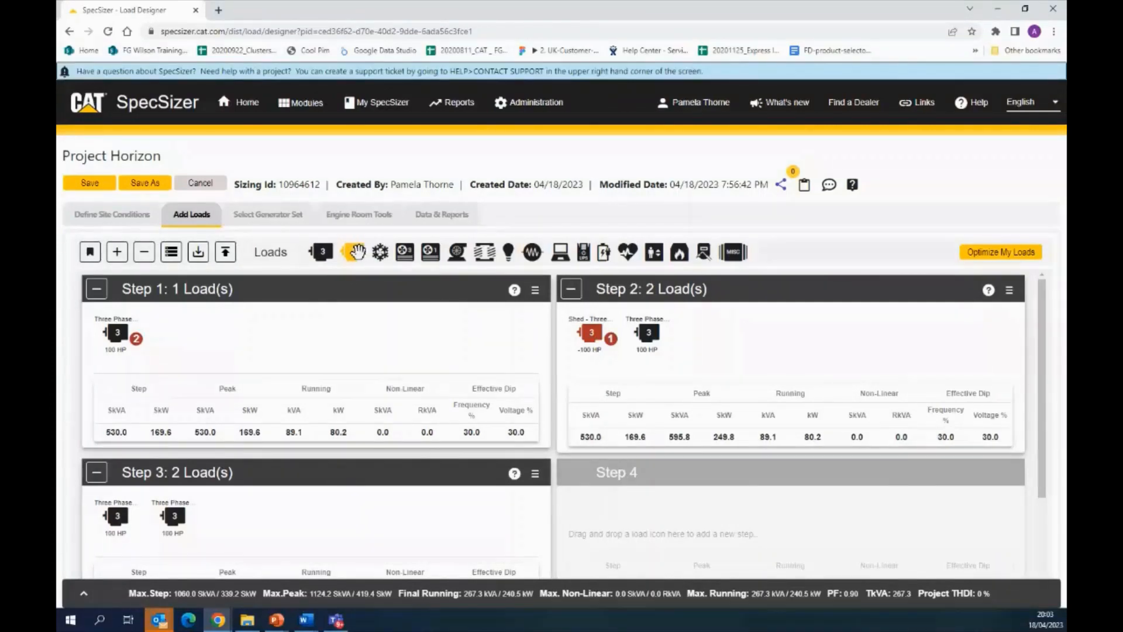
left_click(357, 259)
mouse_move(376, 281)
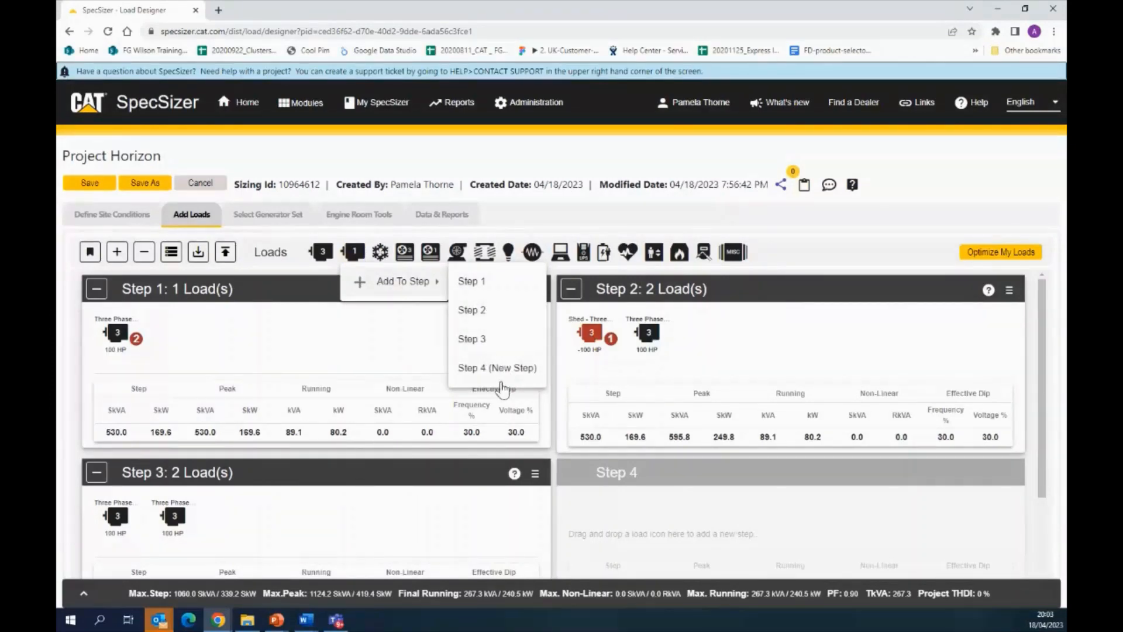
left_click(363, 350)
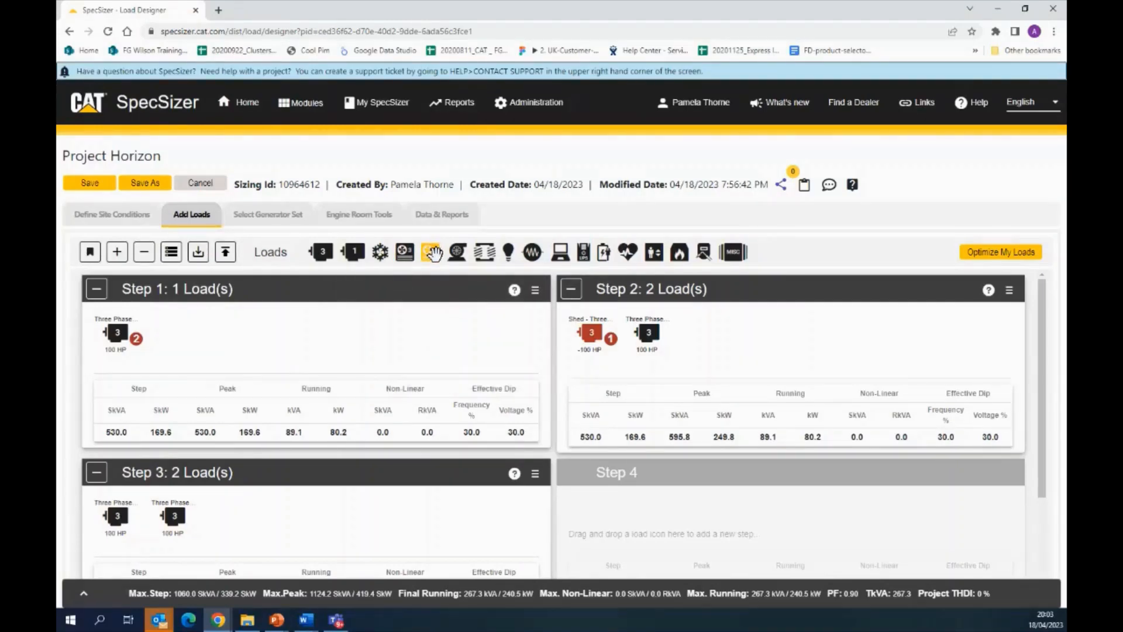
left_click(433, 252)
mouse_move(462, 284)
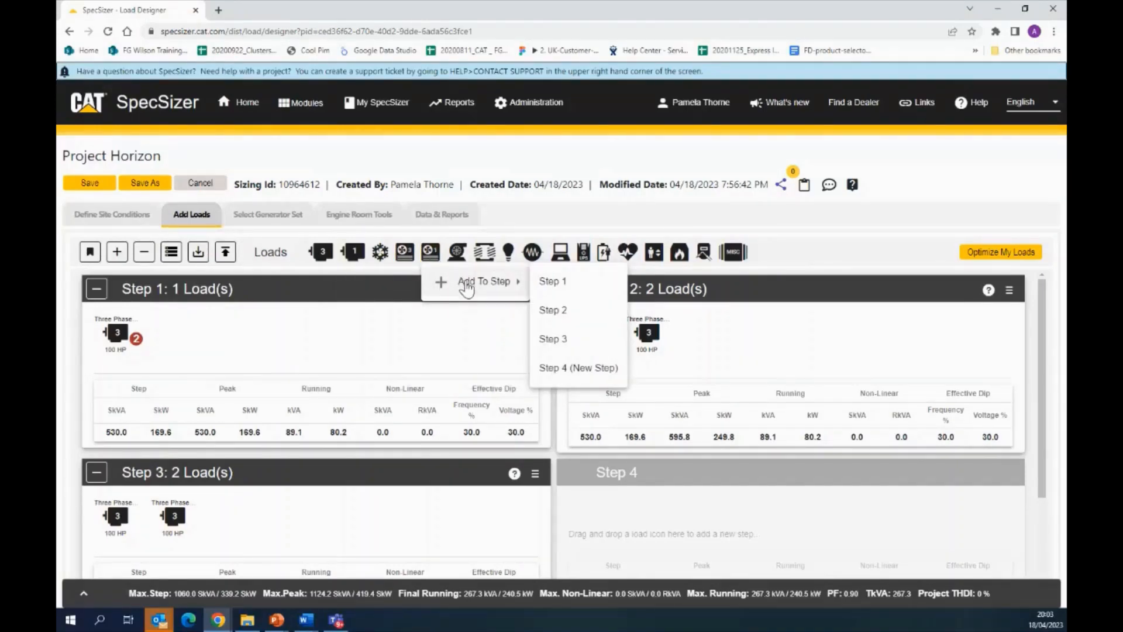
left_click(553, 309)
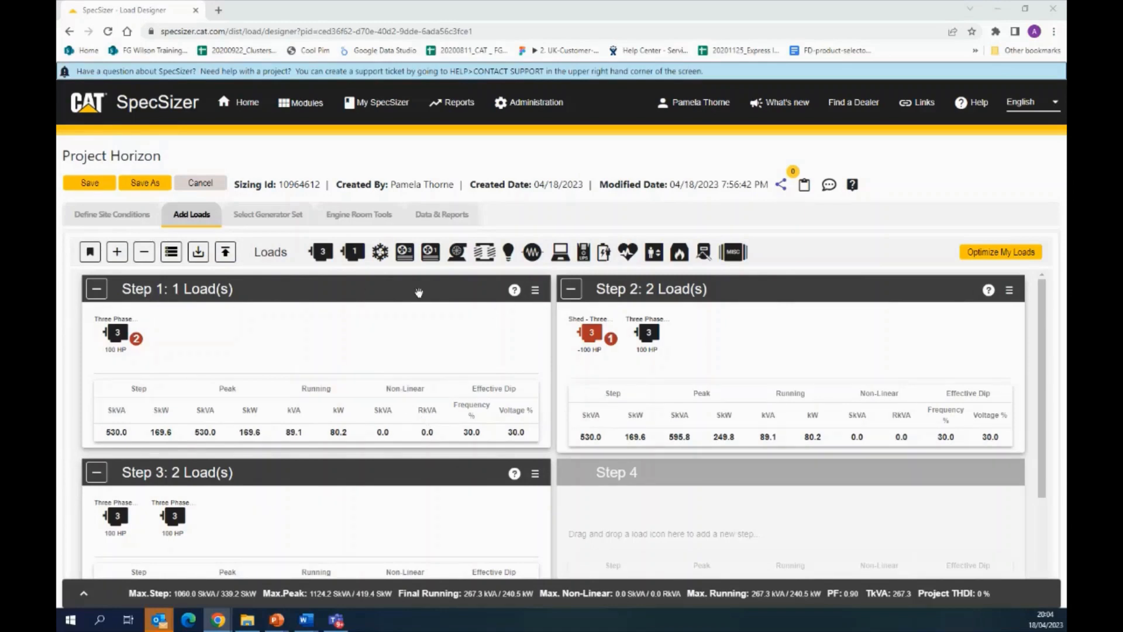
- Collapse the load display of Step 1 and expand it again
left_click(96, 294)
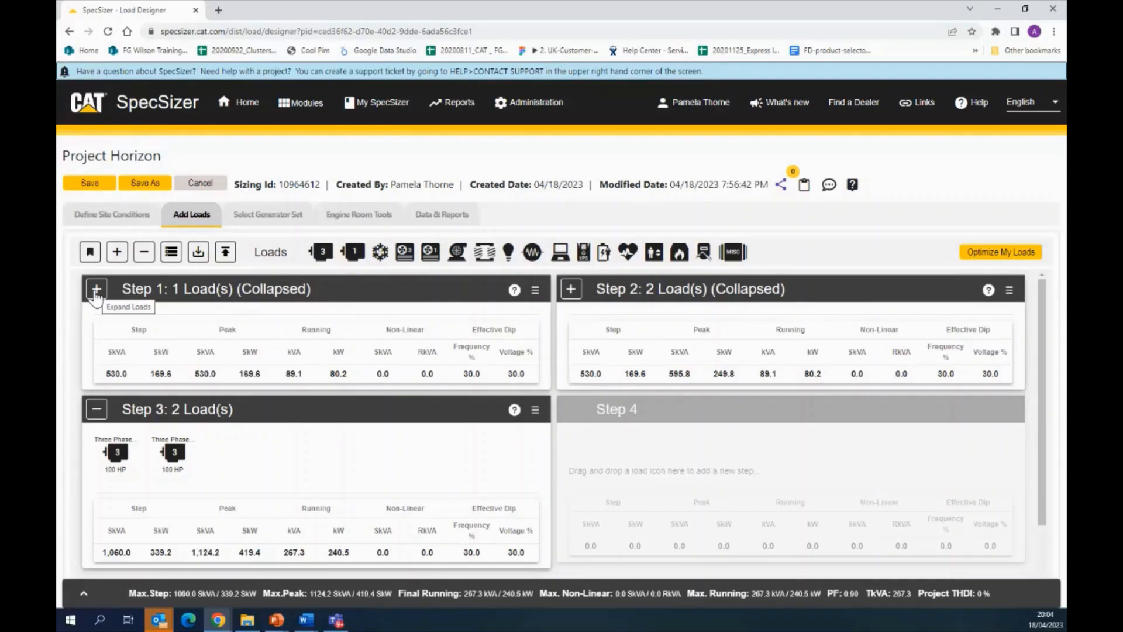
left_click(96, 294)
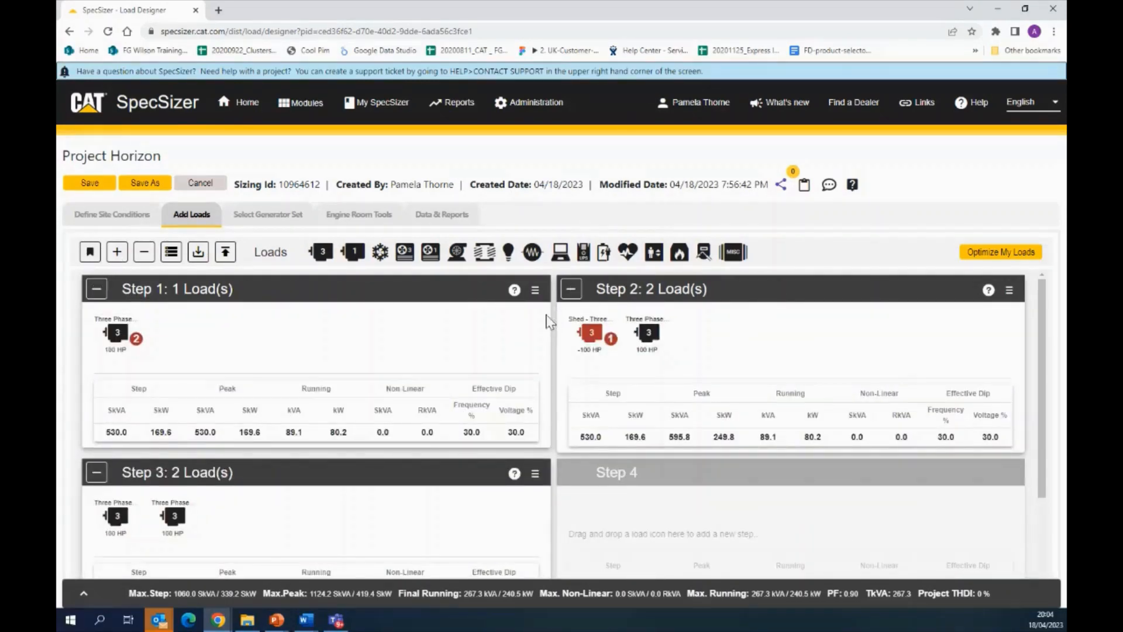
- Copy Step 1 with all of its loads to the end of the step list
left_click(535, 290)
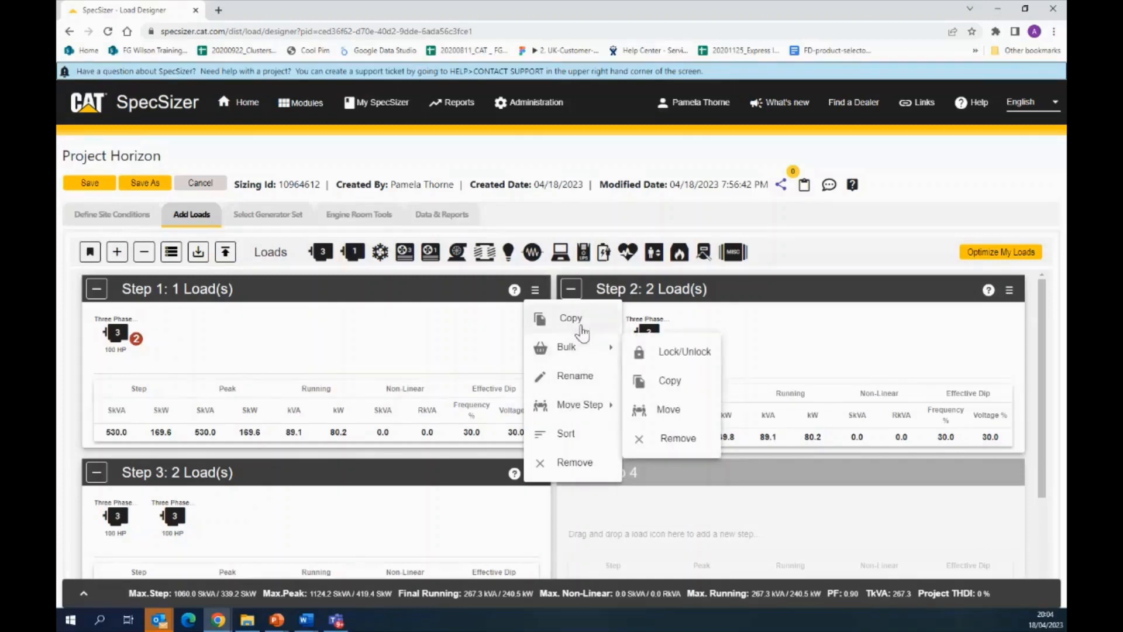
left_click(581, 324)
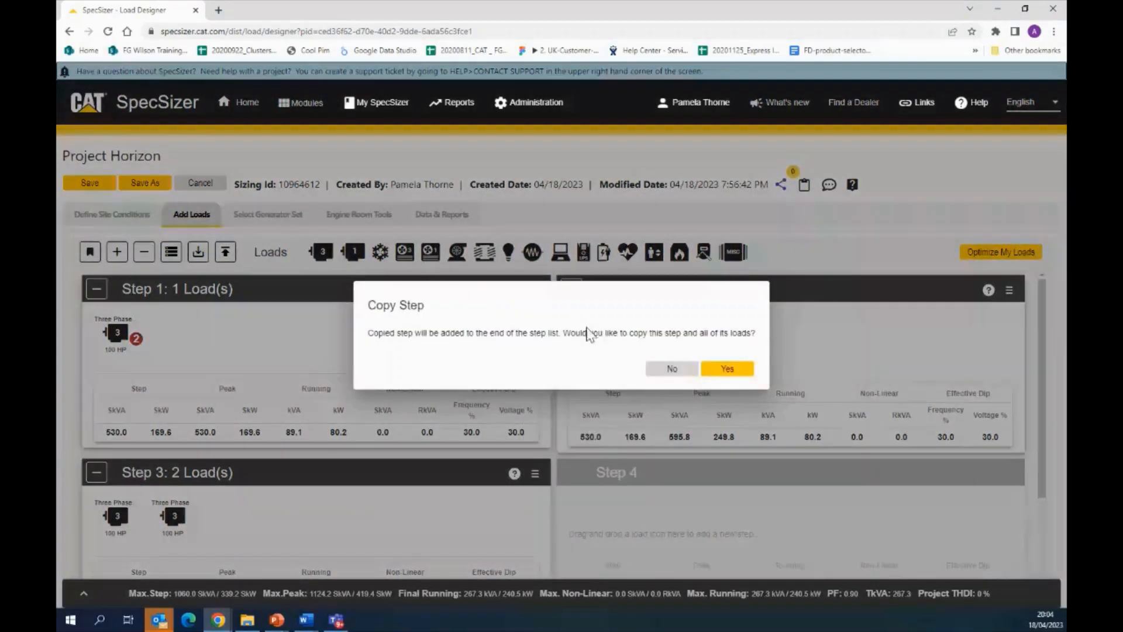
left_click(727, 369)
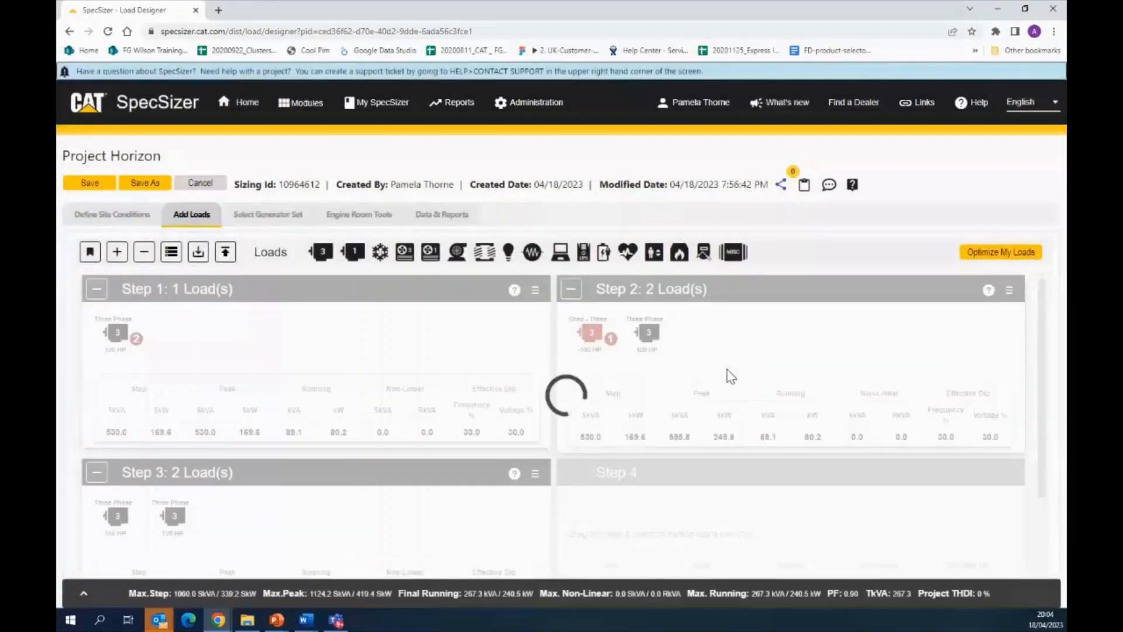
scroll(548, 348, "down", 3)
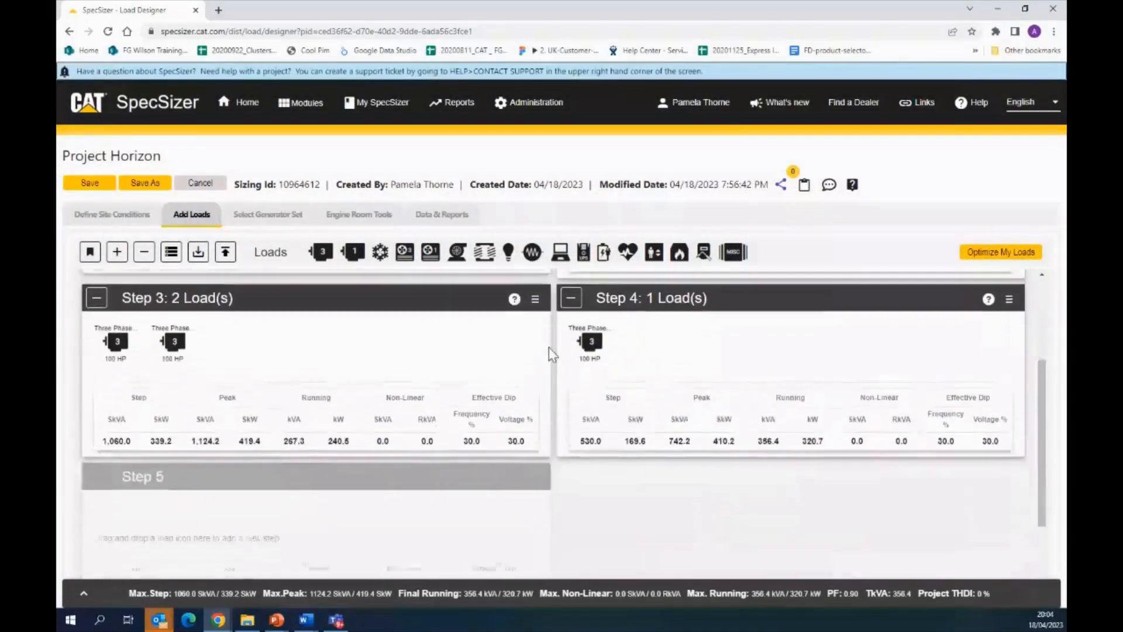
scroll(549, 348, "up", 3)
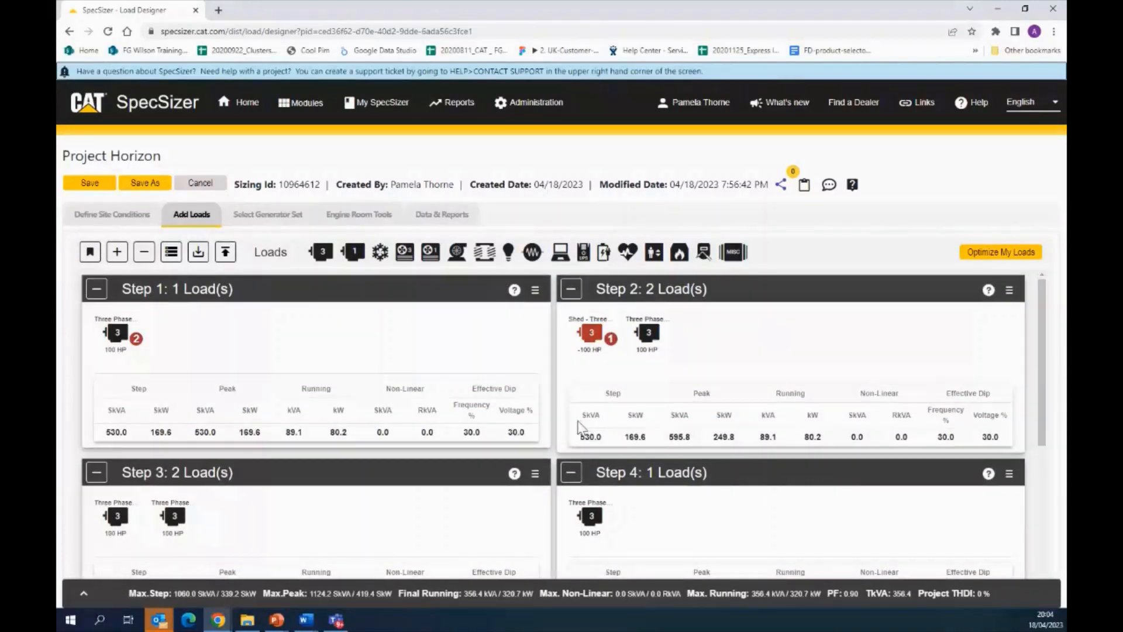
left_click(535, 291)
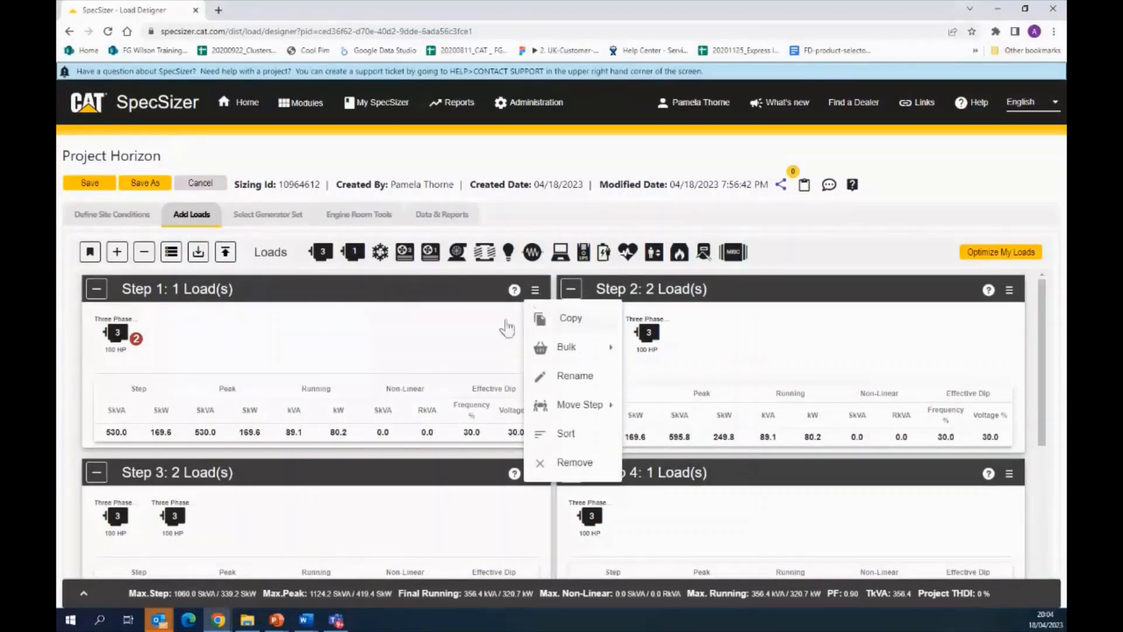
left_click(430, 346)
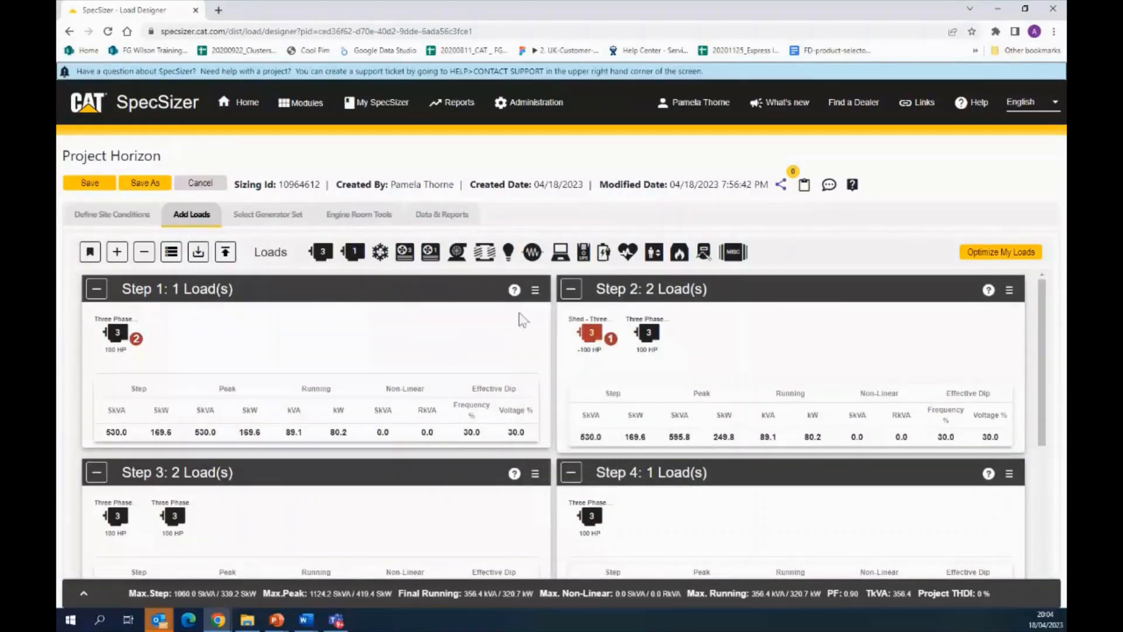
left_click(535, 292)
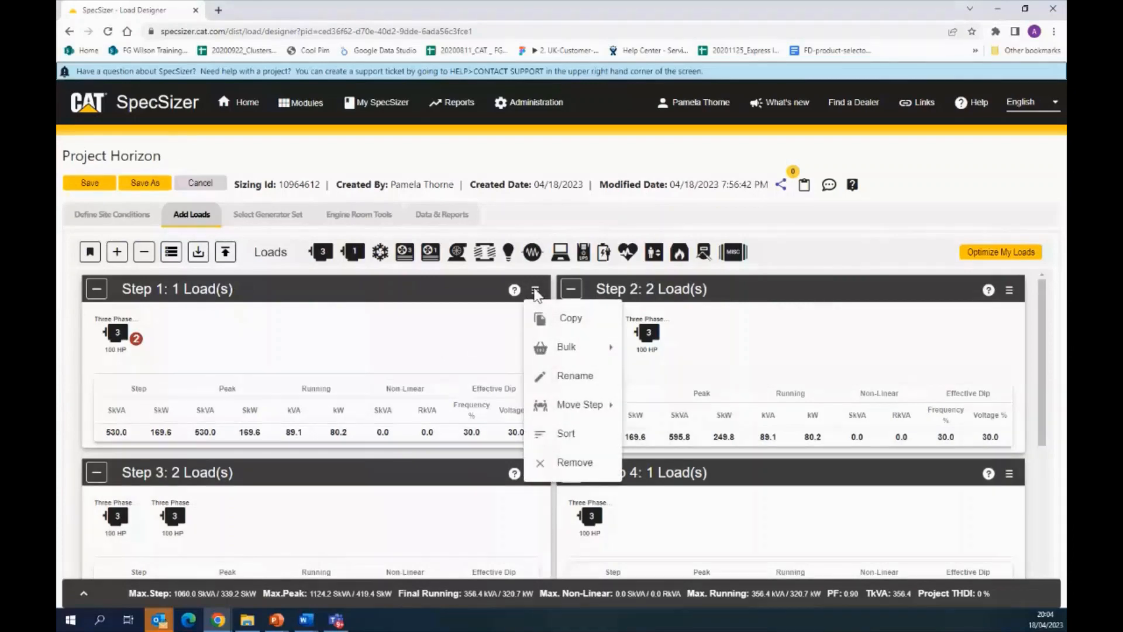
left_click(441, 359)
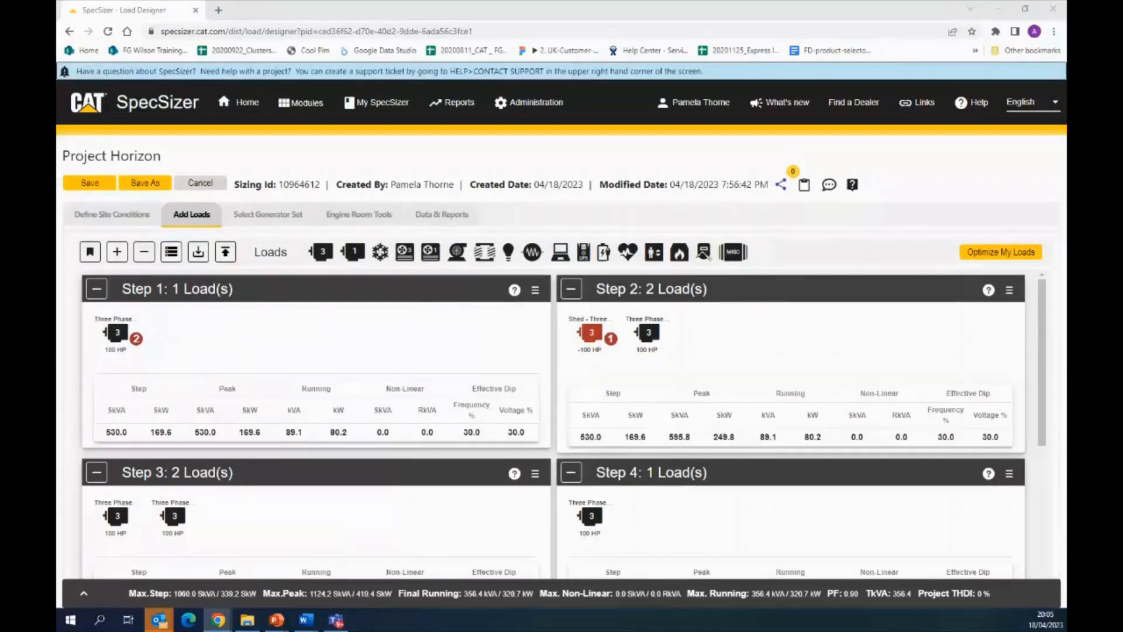
scroll(451, 397, "down", 3)
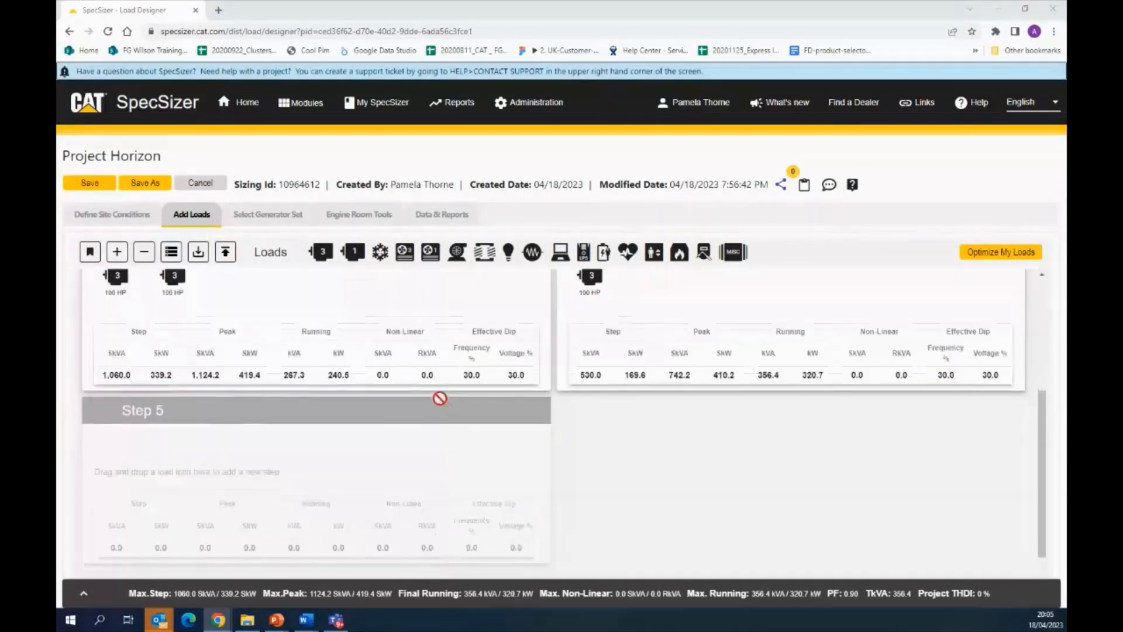
scroll(435, 403, "up", 3)
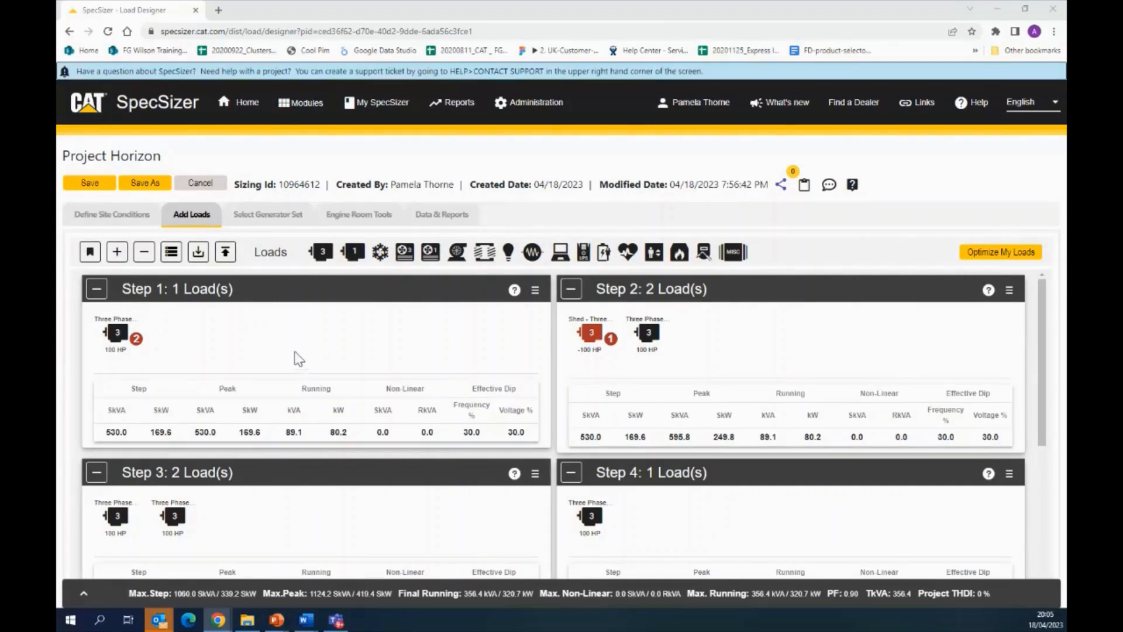
- Open Bulk Add Loads and define the first entry as a Lighting load with a rating of 6 kW
left_click(170, 261)
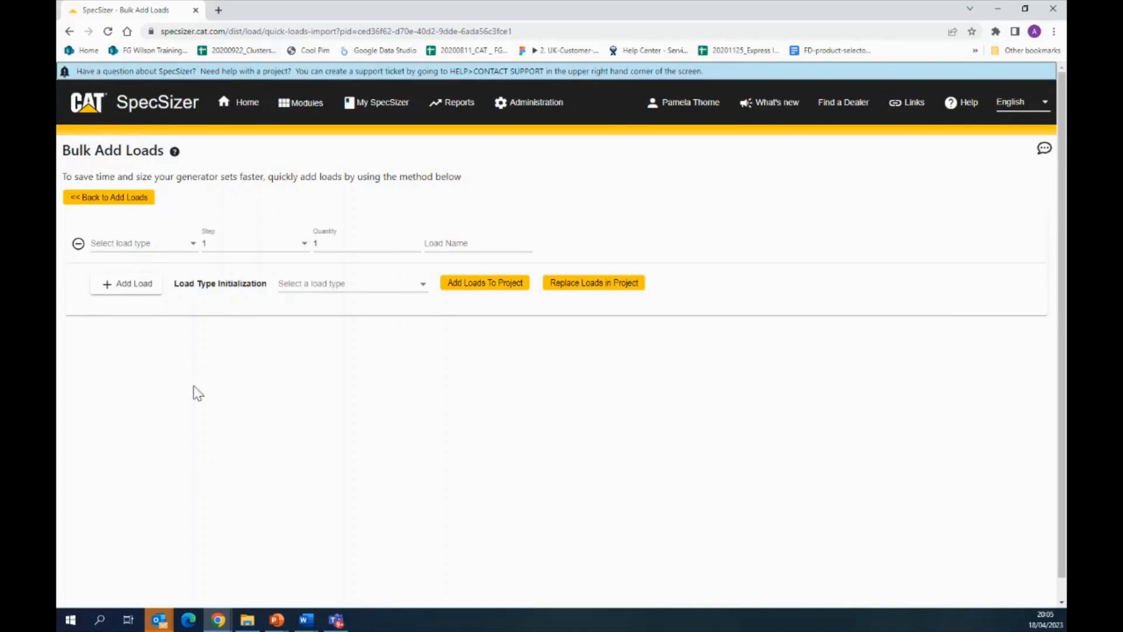
left_click(133, 251)
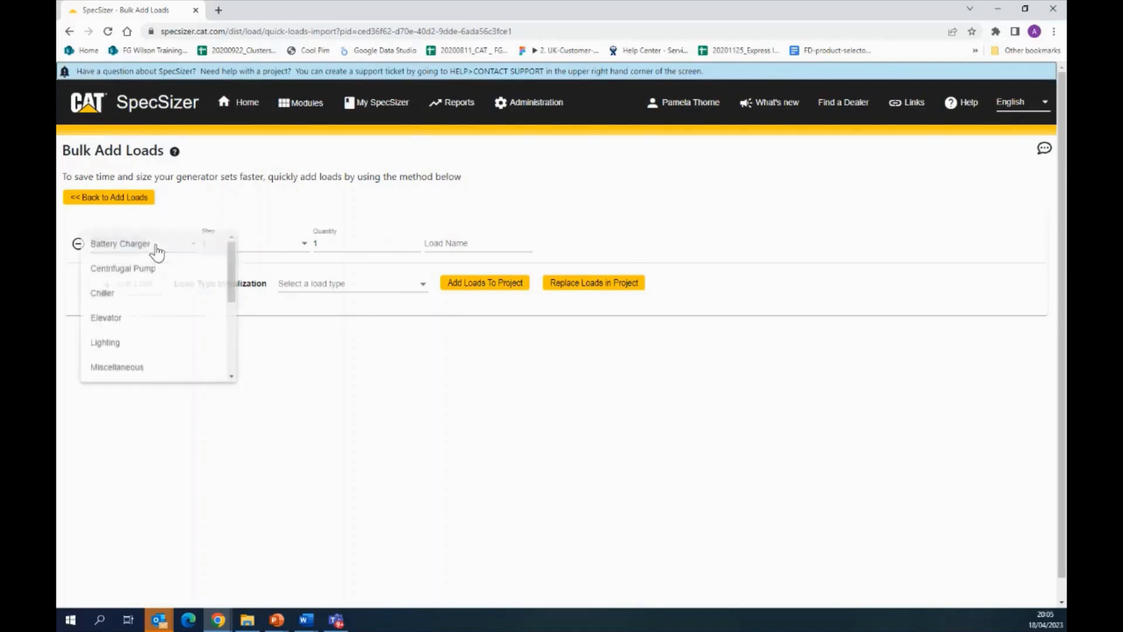
scroll(134, 292, "down", 1)
left_click(135, 293)
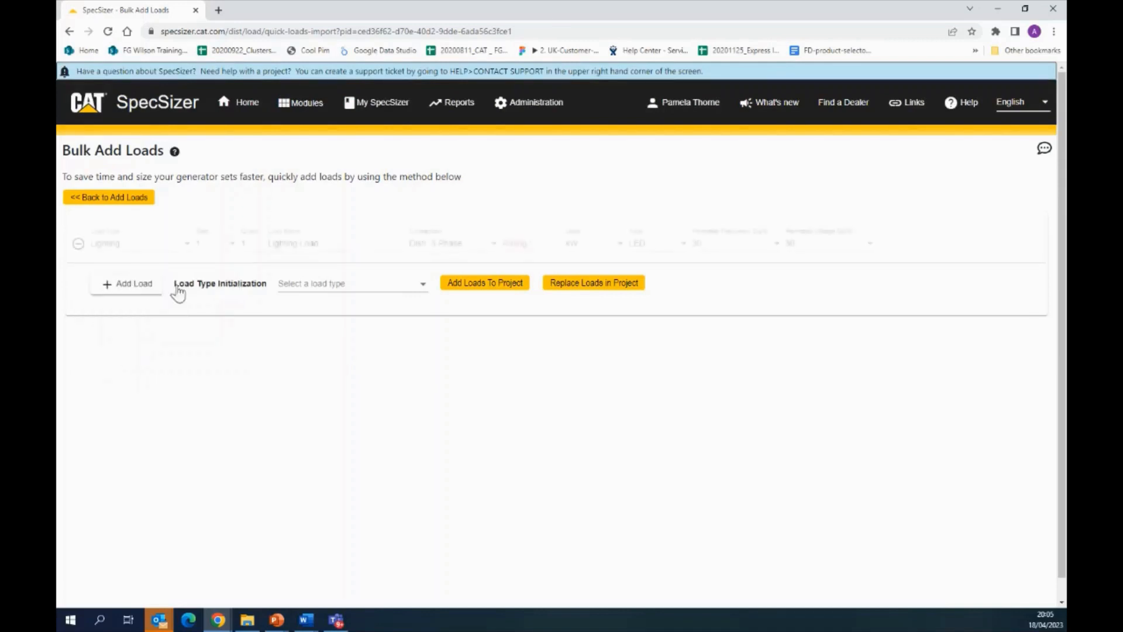
left_click(526, 245)
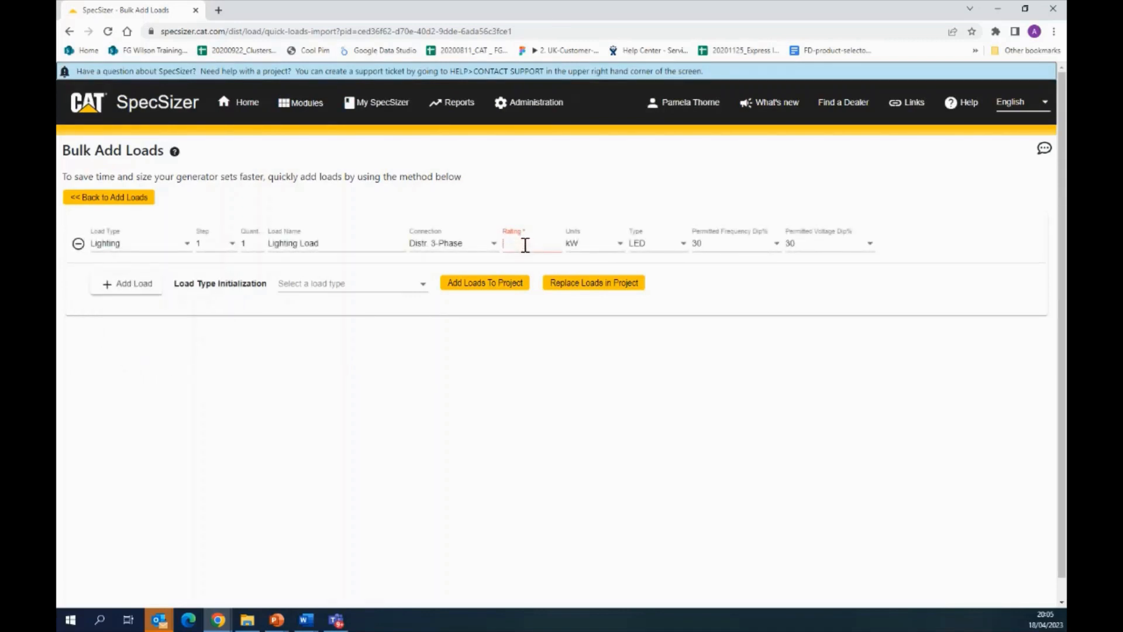
type("6")
- Add a second Lighting load to the bulk list with a rating of 6 kW and the type Fluorescent
left_click(120, 286)
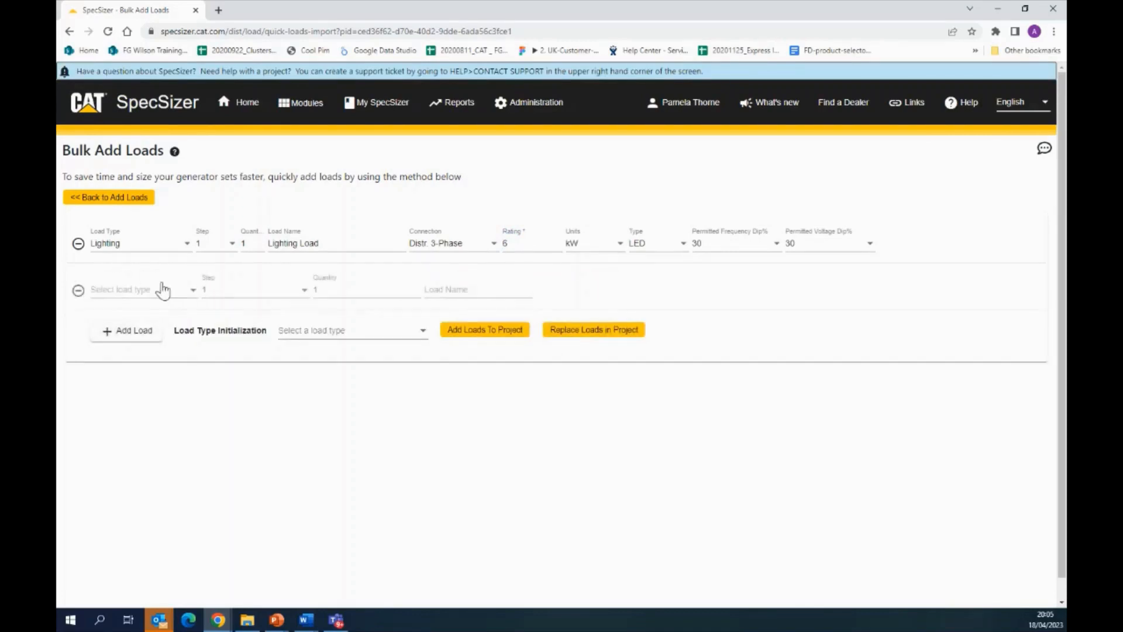
left_click(153, 299)
left_click(135, 389)
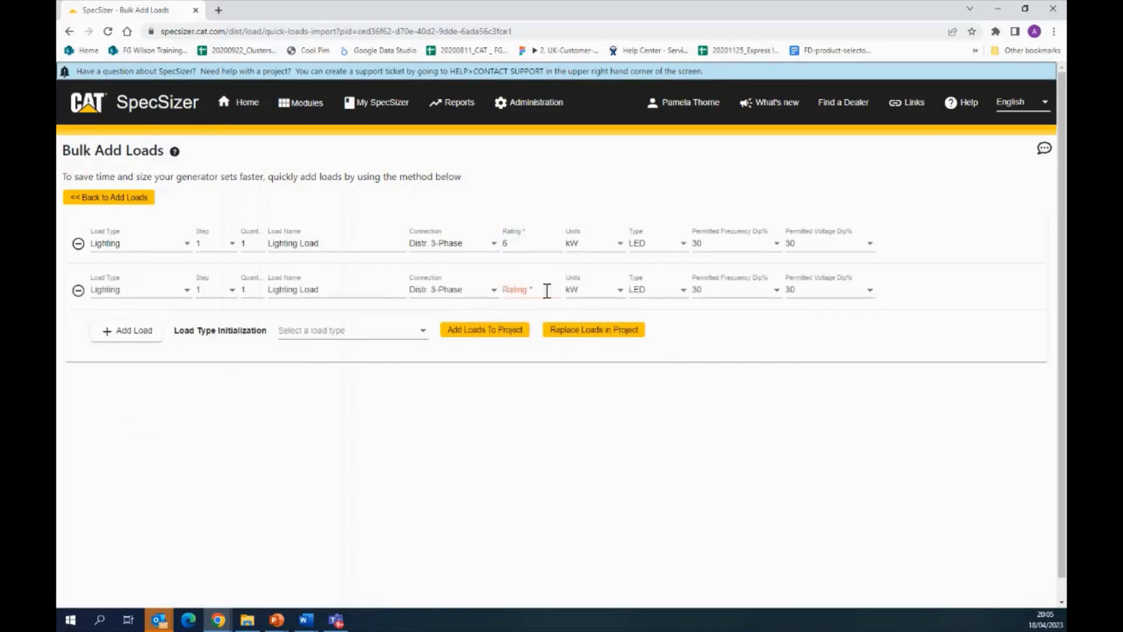
left_click(537, 292)
type("6")
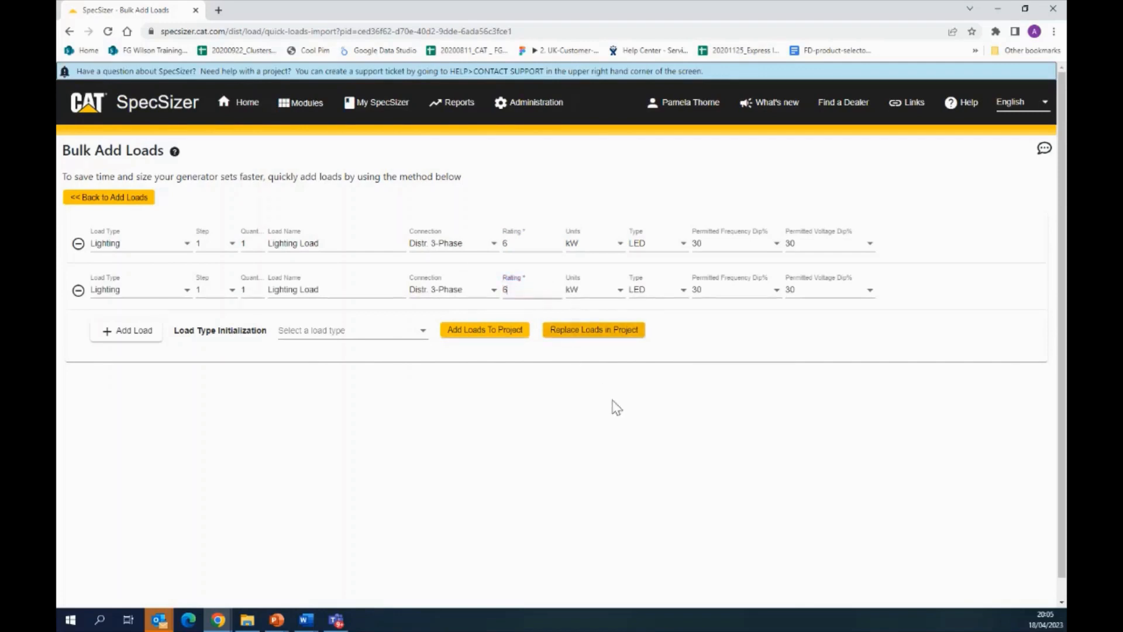
left_click(663, 294)
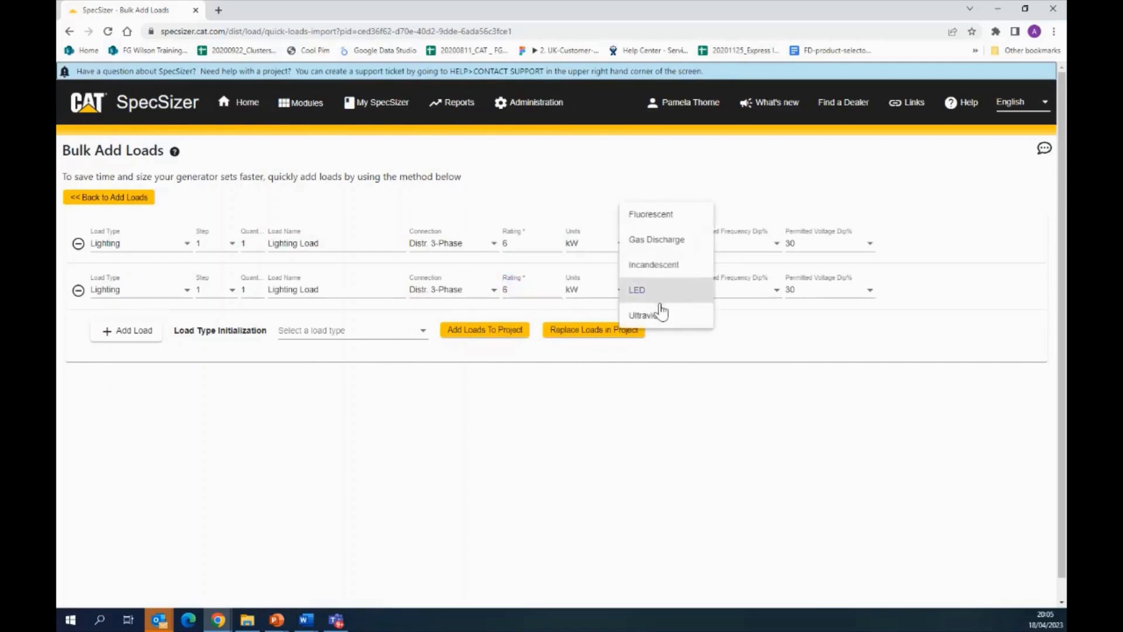
left_click(655, 216)
- Add a third Lighting load to the bulk list
left_click(117, 331)
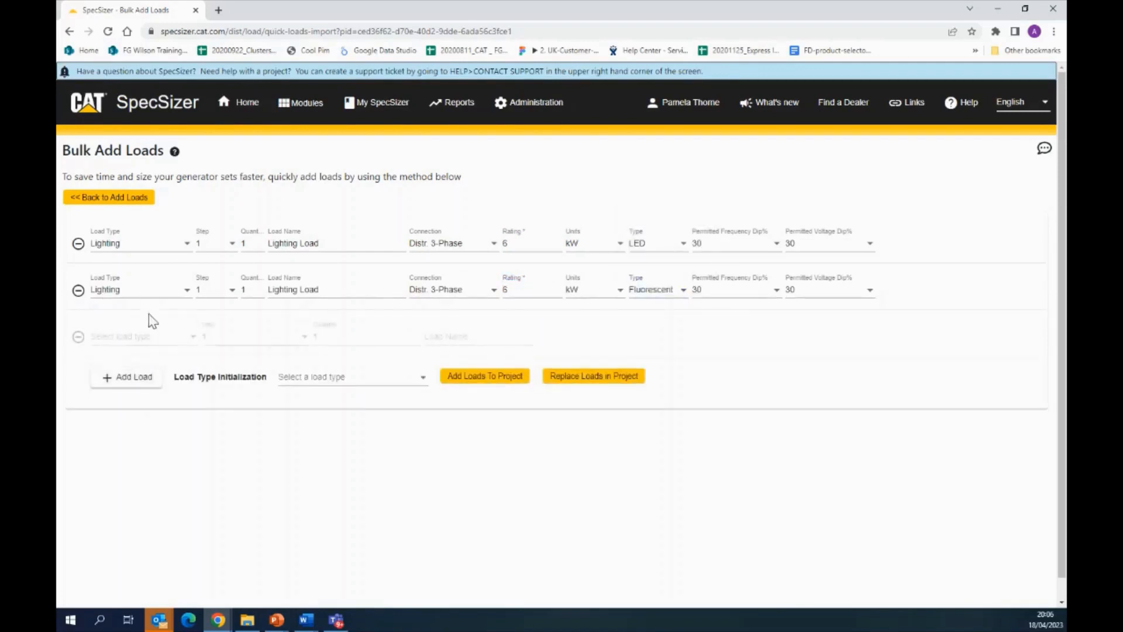
left_click(155, 340)
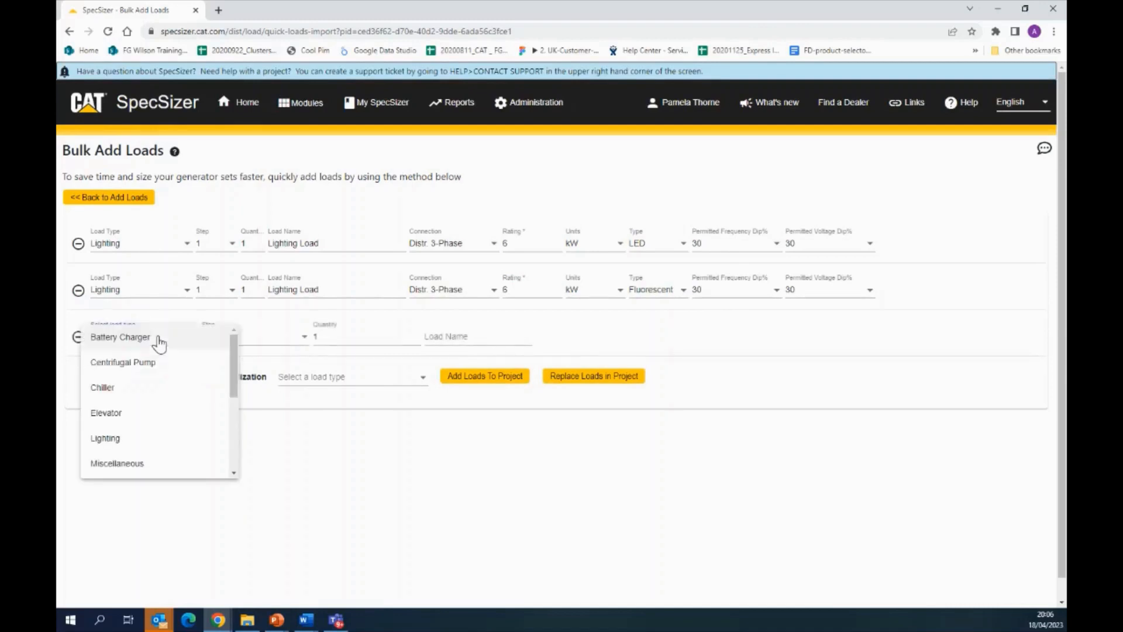
left_click(131, 439)
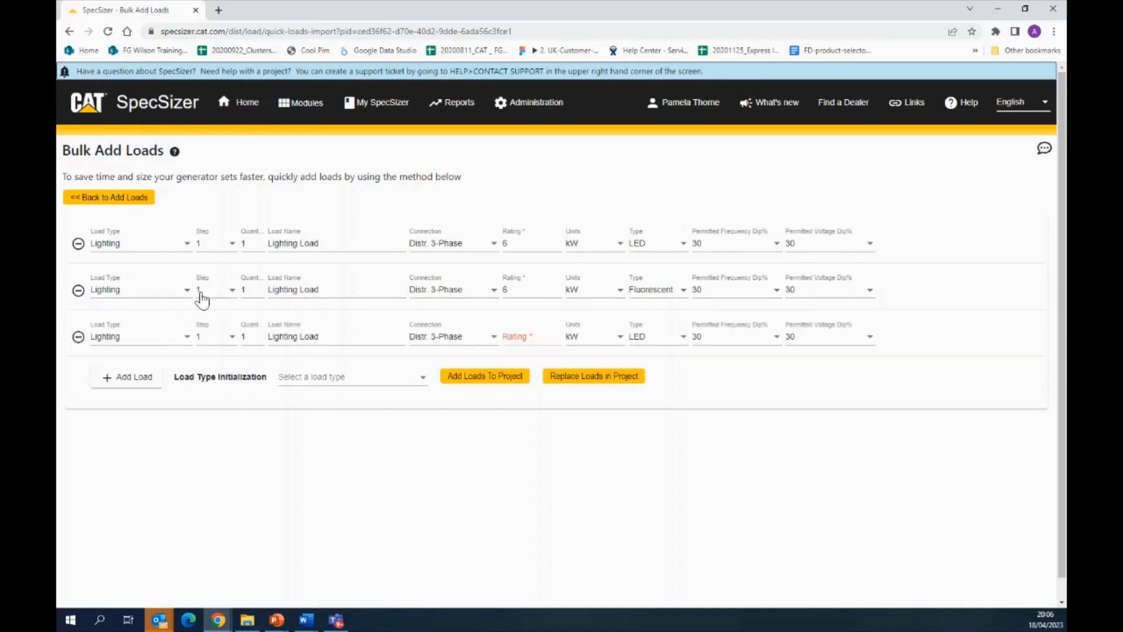
- Assign the second Lighting load to step 3, and give the third one step 4 and a rating of 6 kW
left_click(204, 296)
left_click(208, 342)
left_click(213, 345)
left_click(206, 412)
left_click(522, 334)
type("6")
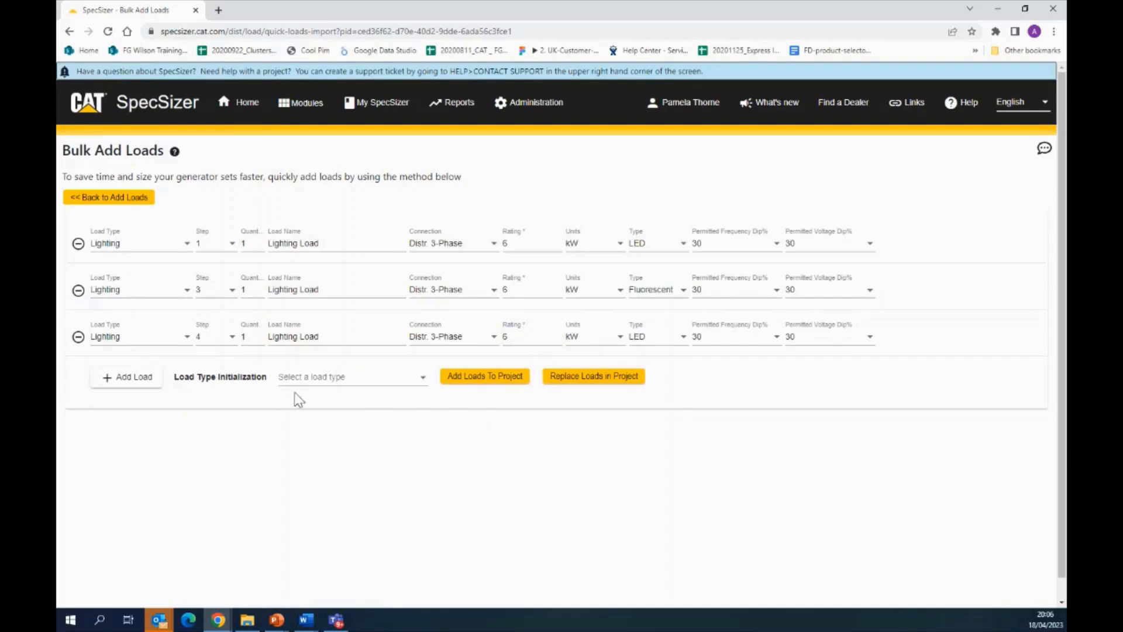
- Add a fourth Lighting load to the bulk list with a rating of 6 kW and the type Incandescent
left_click(141, 377)
left_click(143, 386)
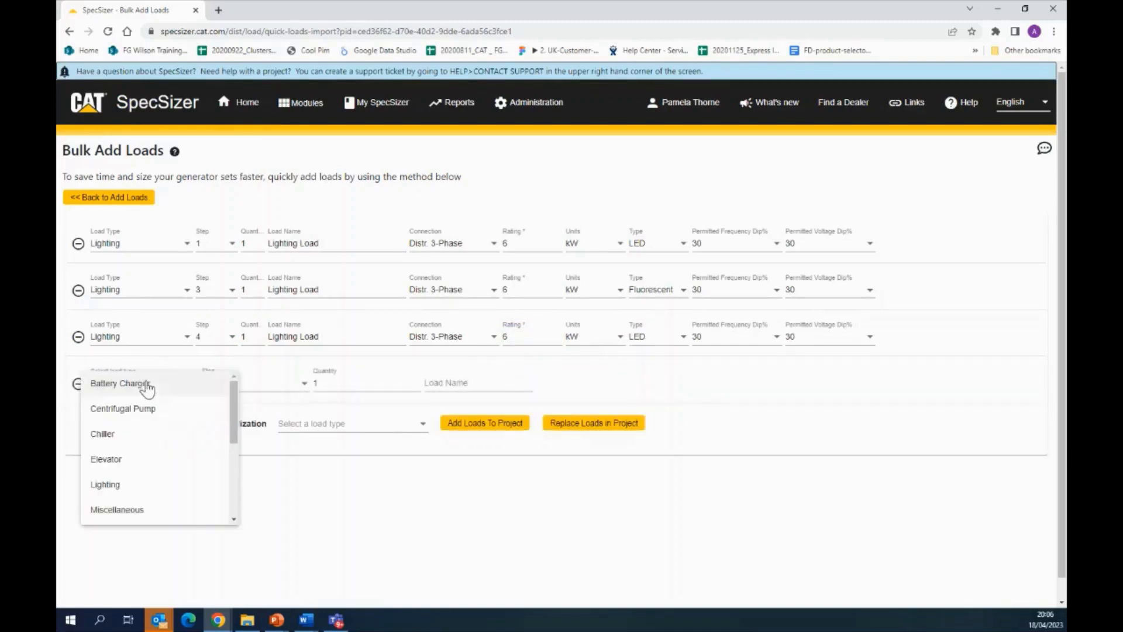
left_click(135, 486)
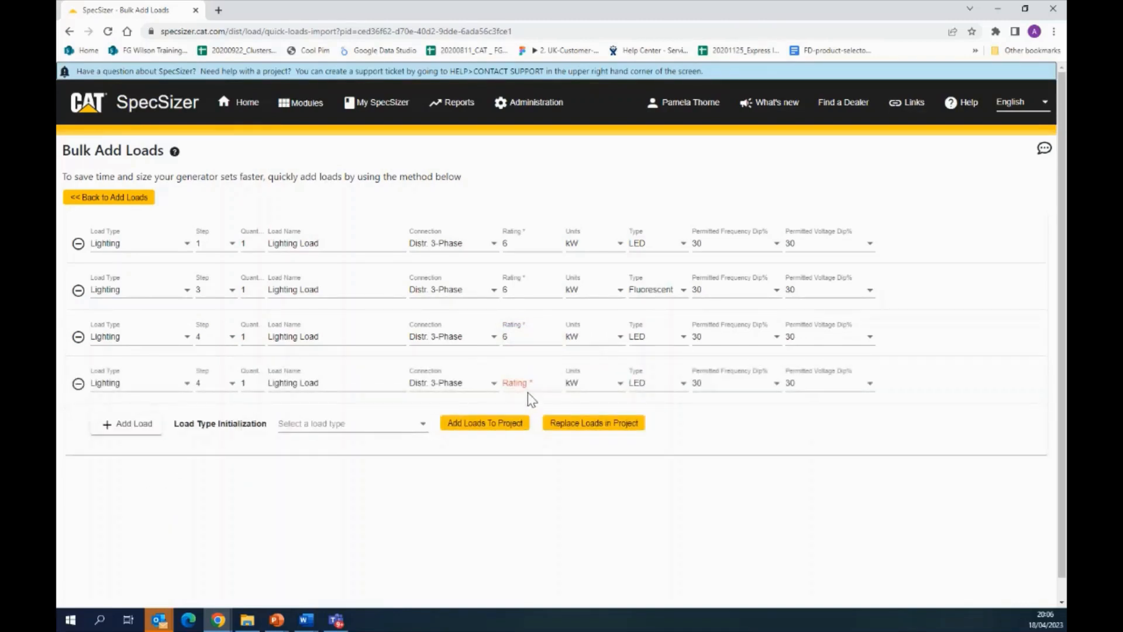
left_click(522, 389)
type("6")
left_click(660, 383)
left_click(663, 358)
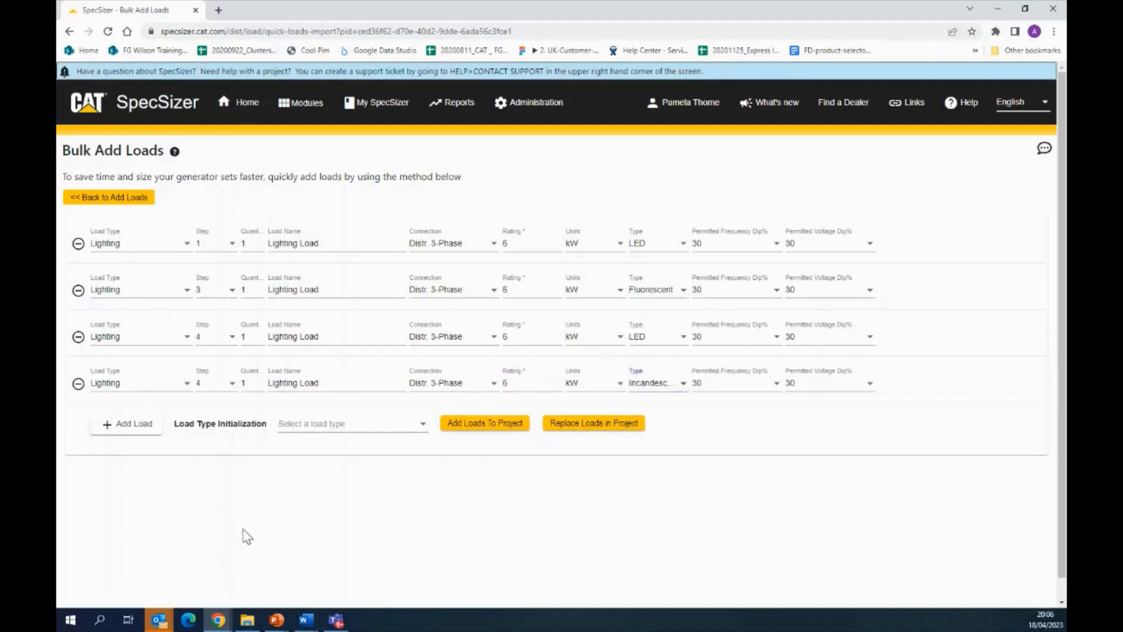
left_click(139, 431)
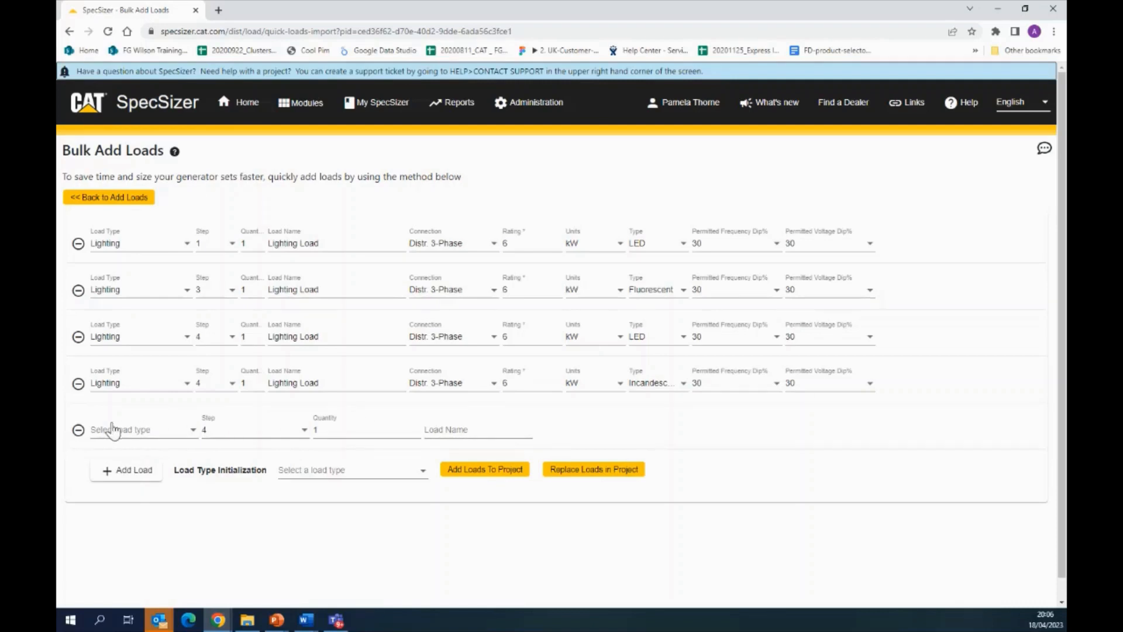
left_click(430, 430)
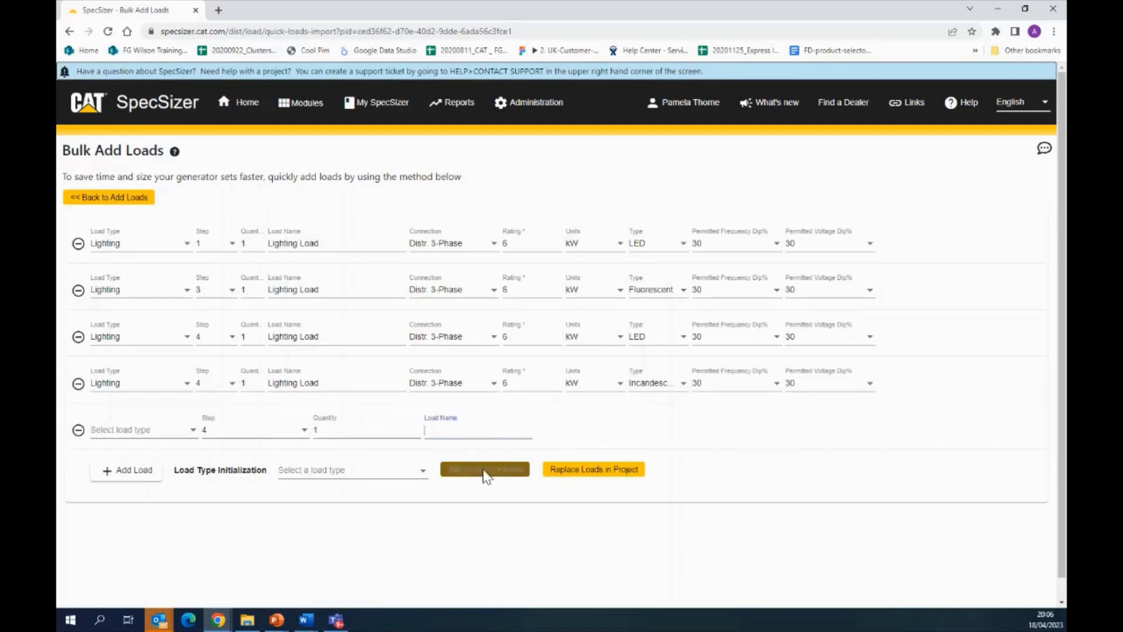
left_click(79, 431)
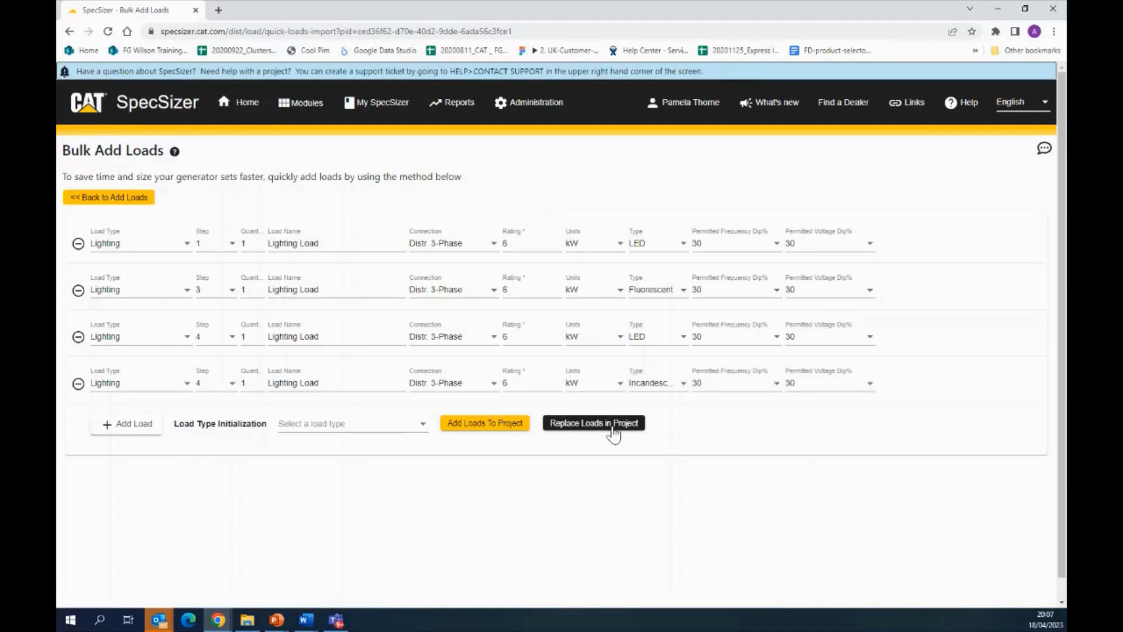
- Add the four bulk Lighting loads to the project and check them in the load steps
left_click(467, 432)
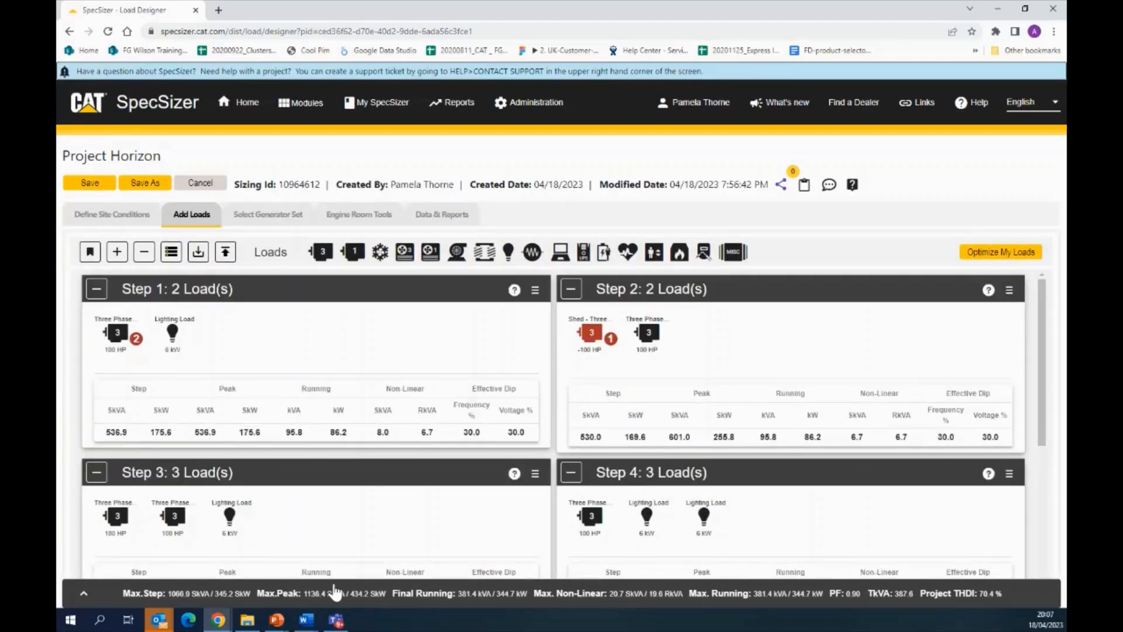
scroll(308, 409, "down", 4)
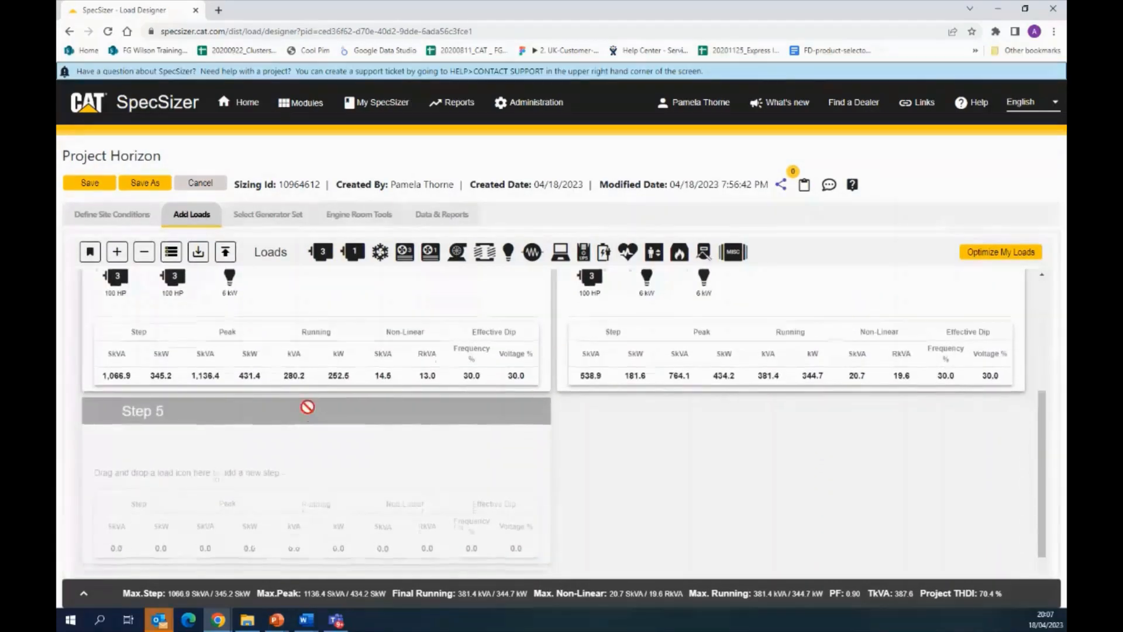
scroll(307, 409, "up", 1)
scroll(527, 409, "up", 3)
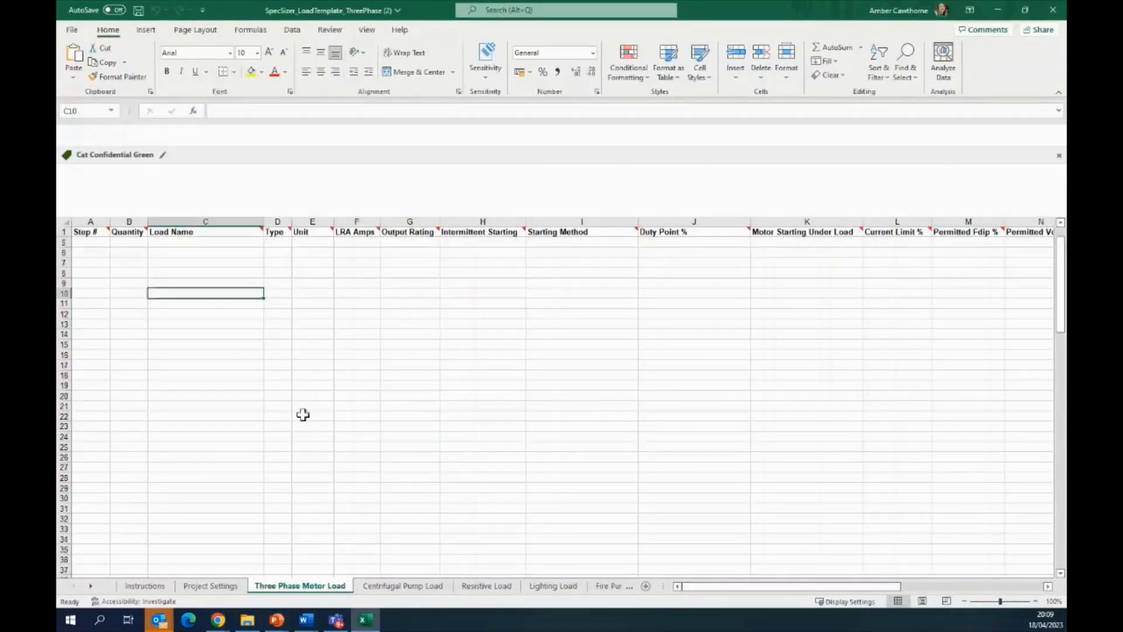
- Look through the pump, resistive, lighting and fire pump load sheets of the SpecSizer load template in Excel
left_click(377, 586)
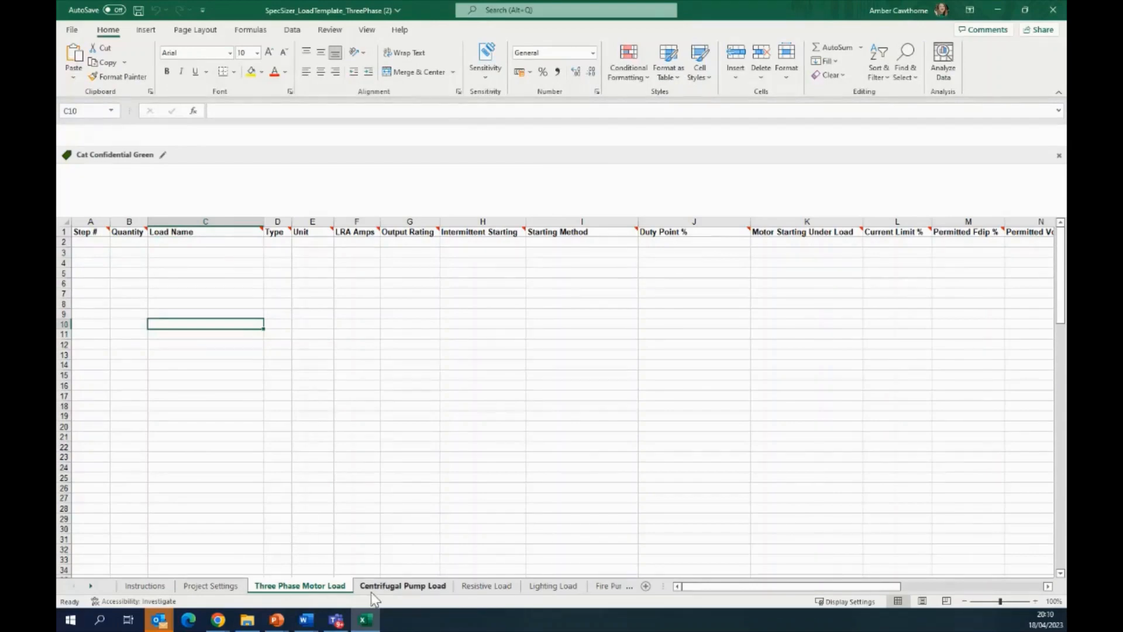
left_click(476, 587)
left_click(533, 587)
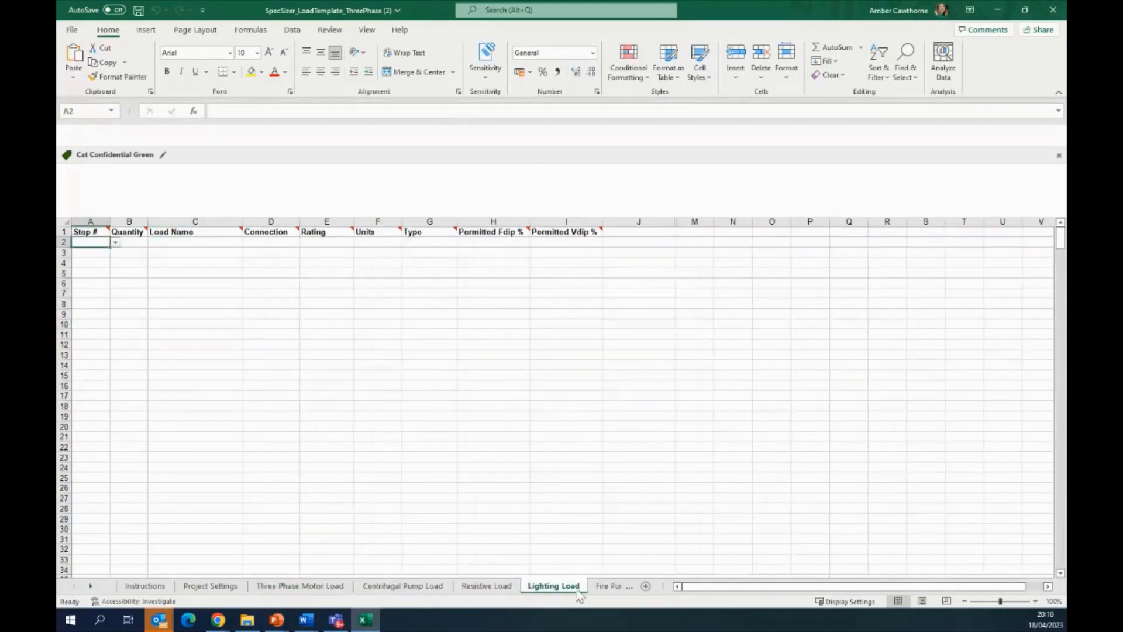
left_click(602, 587)
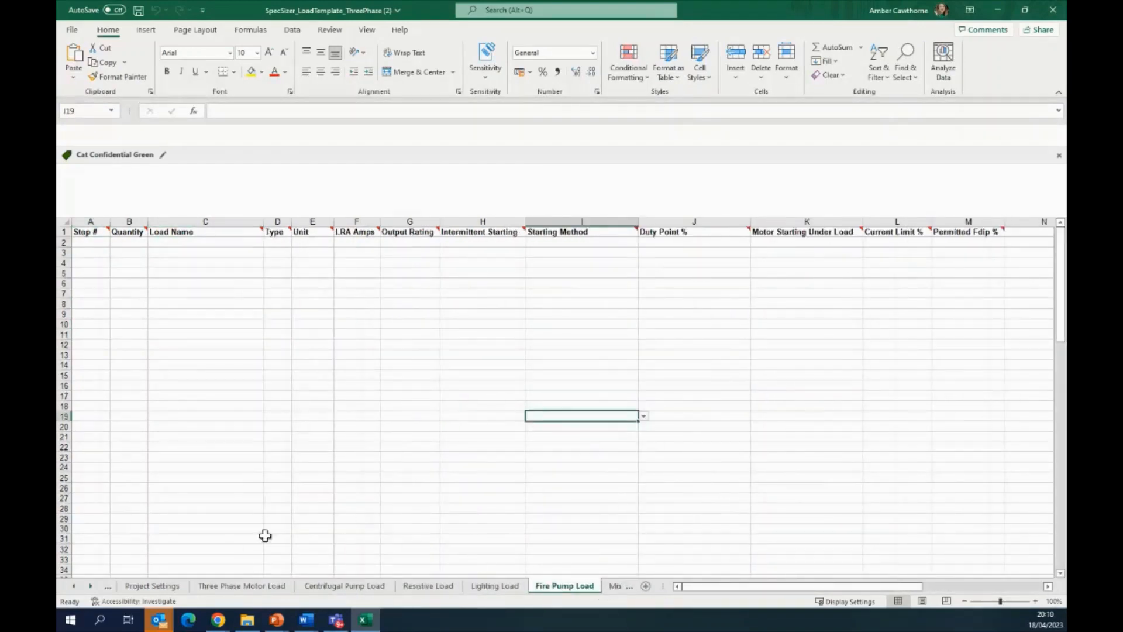
- Examine the Step #, Quantity and Load Name columns of the Three Phase Motor Load sheet
left_click(214, 587)
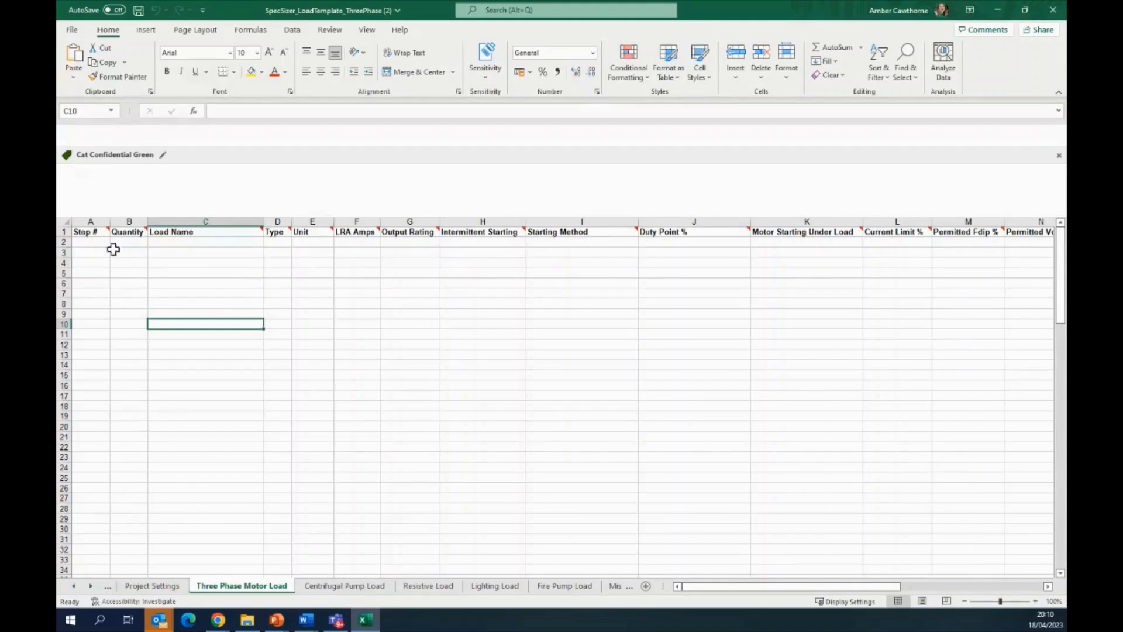
left_click(95, 220)
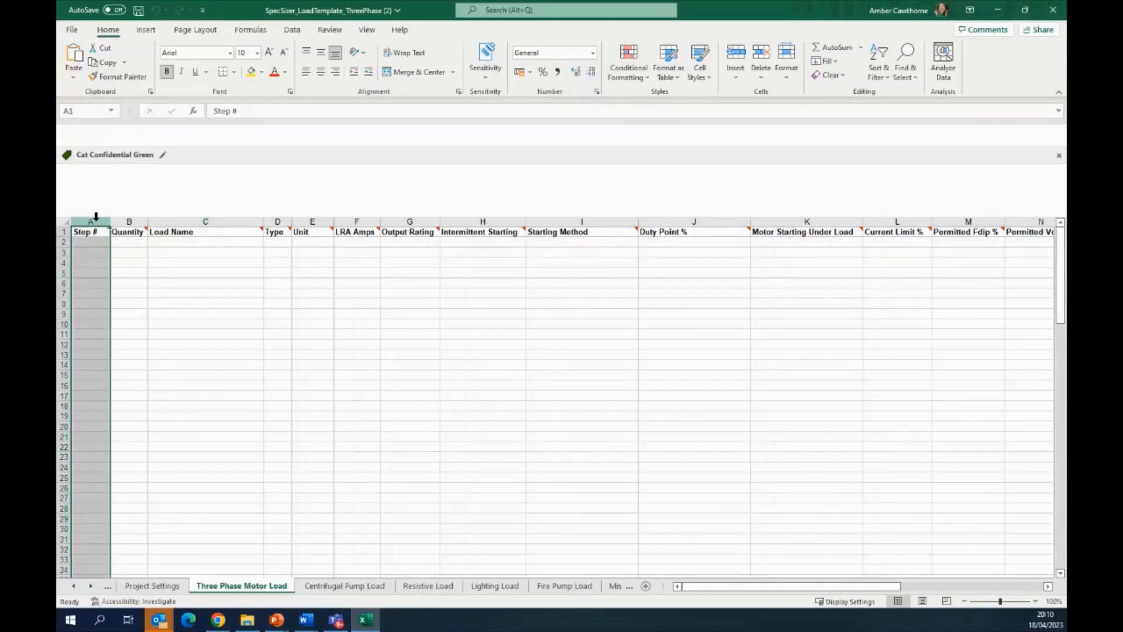
left_click(126, 221)
left_click(193, 221)
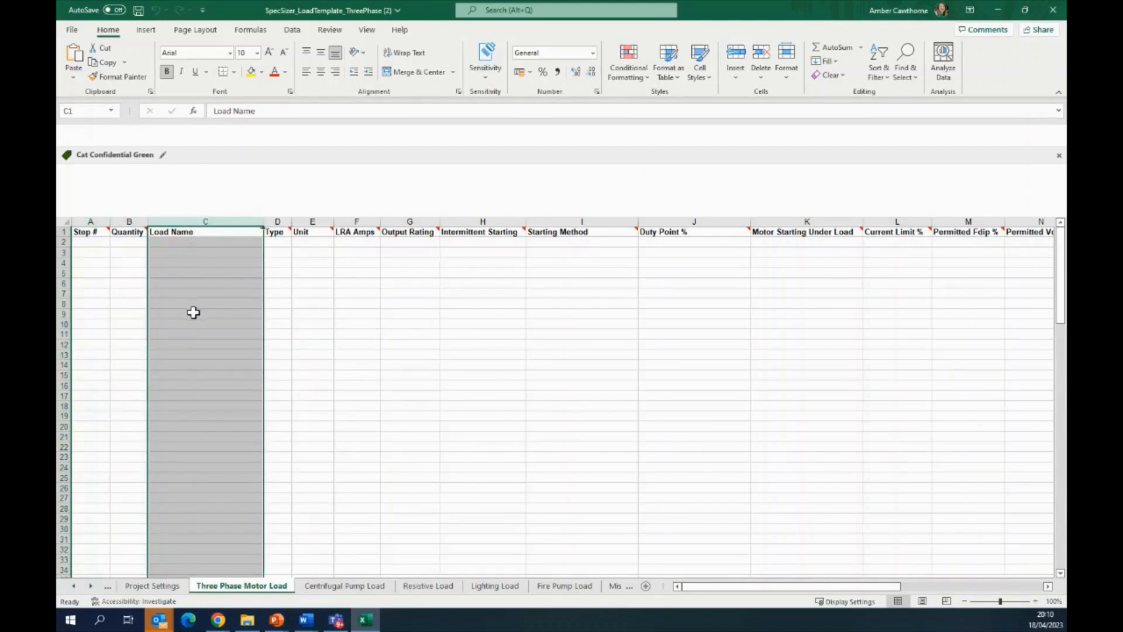
- Examine the Output Rating column and read the header notes for Output Rating, LRA Amps, Type and Intermittent Starting
left_click(386, 336)
left_click(402, 242)
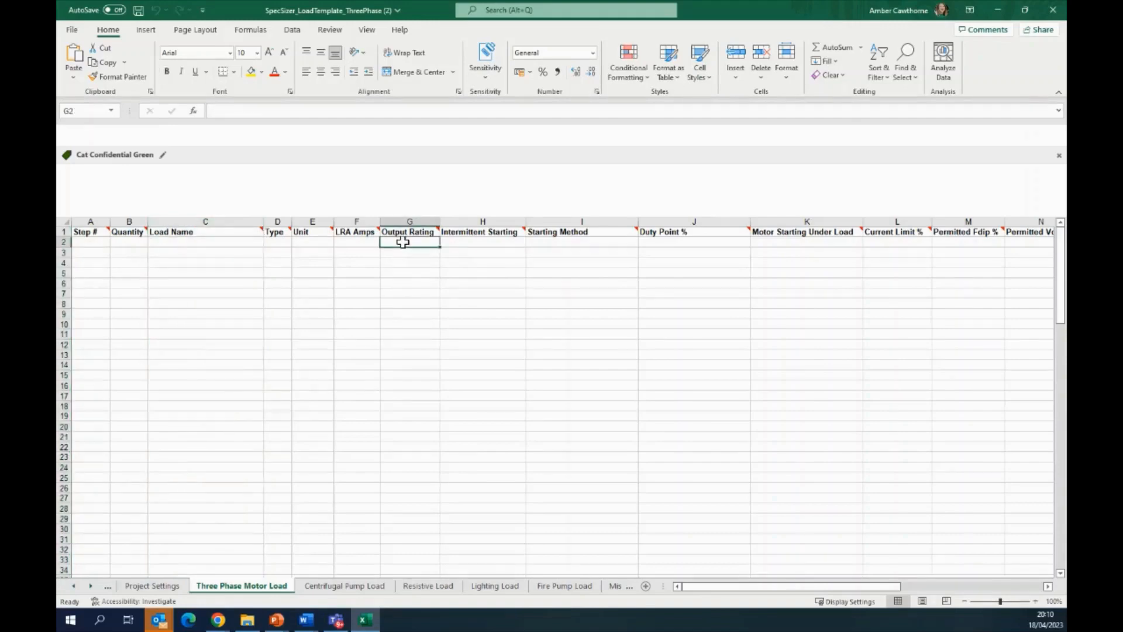
mouse_move(404, 243)
left_mouse_down()
mouse_move(409, 319)
mouse_move(408, 241)
left_mouse_up()
left_click(408, 217)
left_click(413, 302)
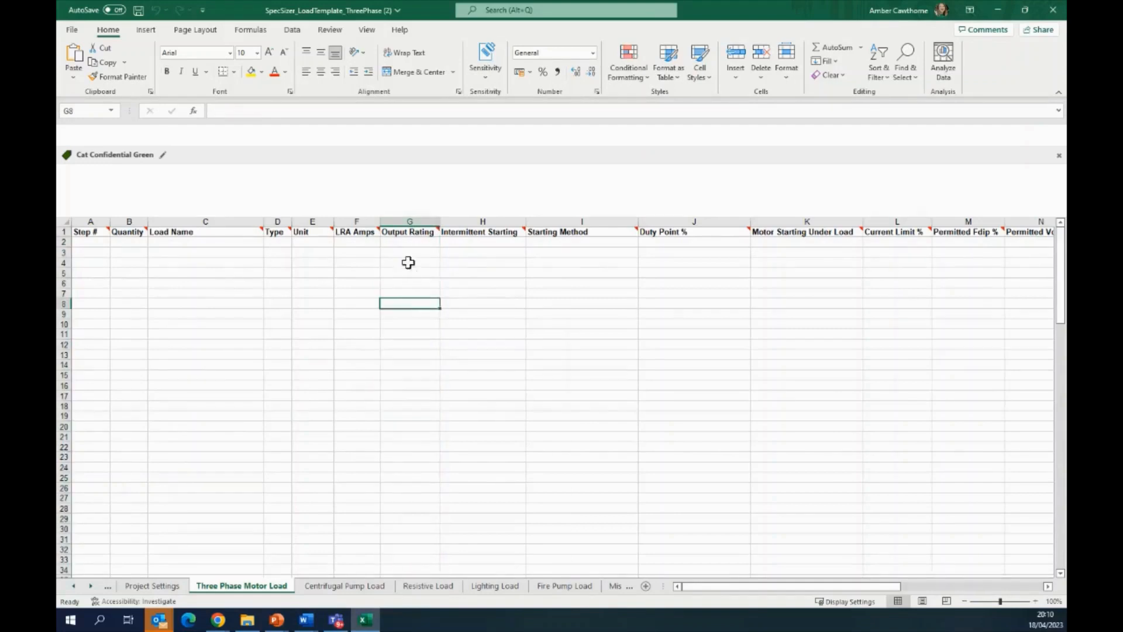
left_click(402, 241)
left_click(424, 311)
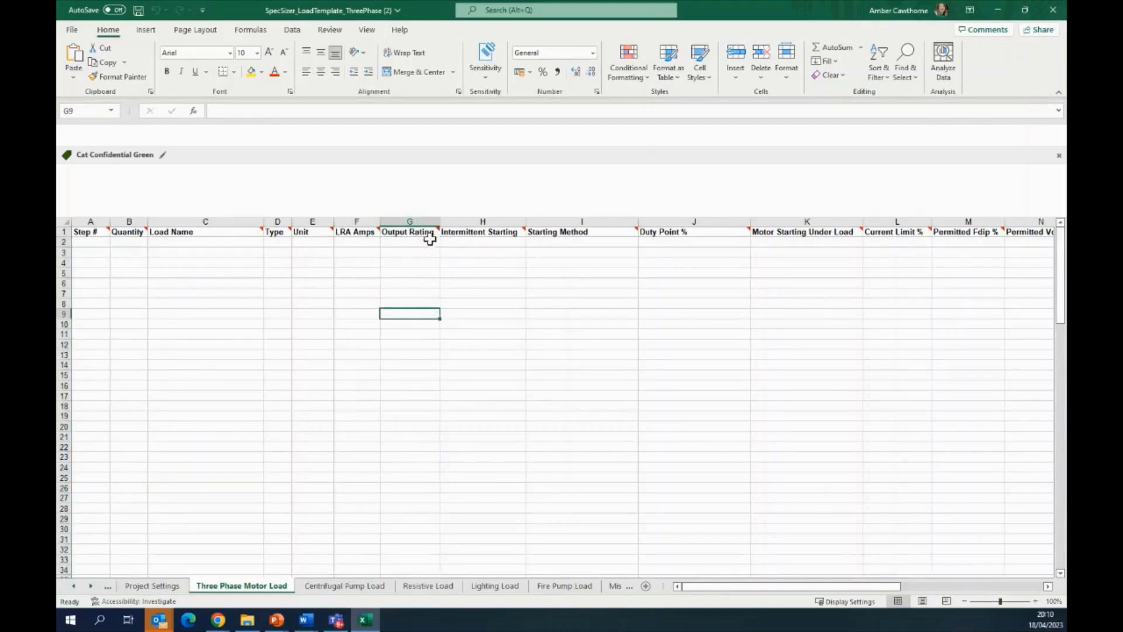
mouse_move(437, 229)
mouse_move(375, 228)
mouse_move(287, 232)
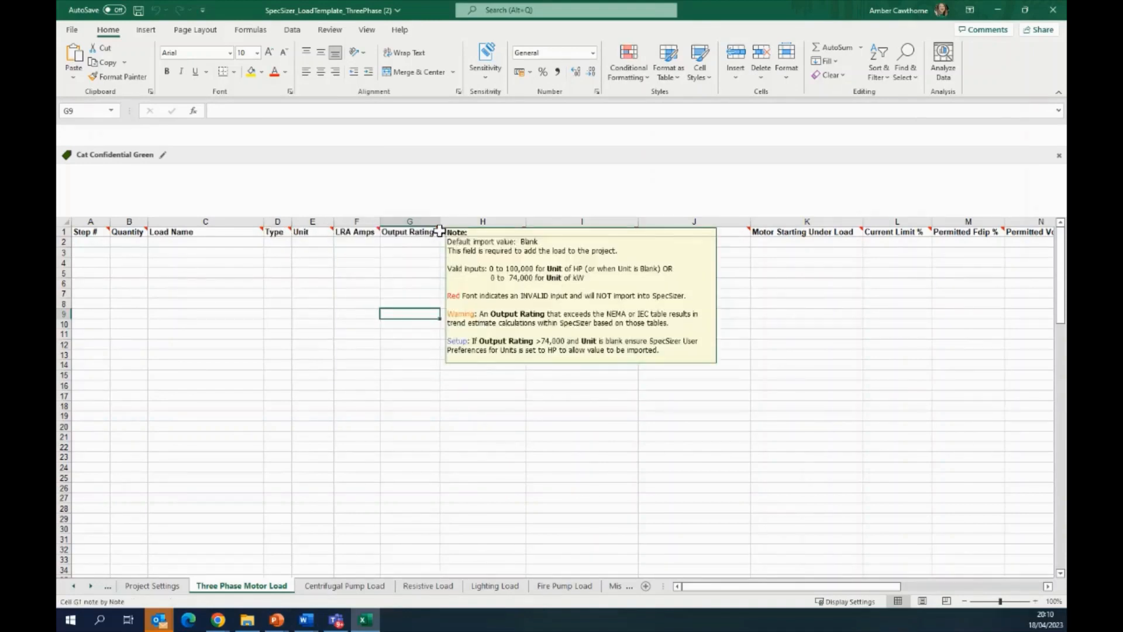
mouse_move(523, 228)
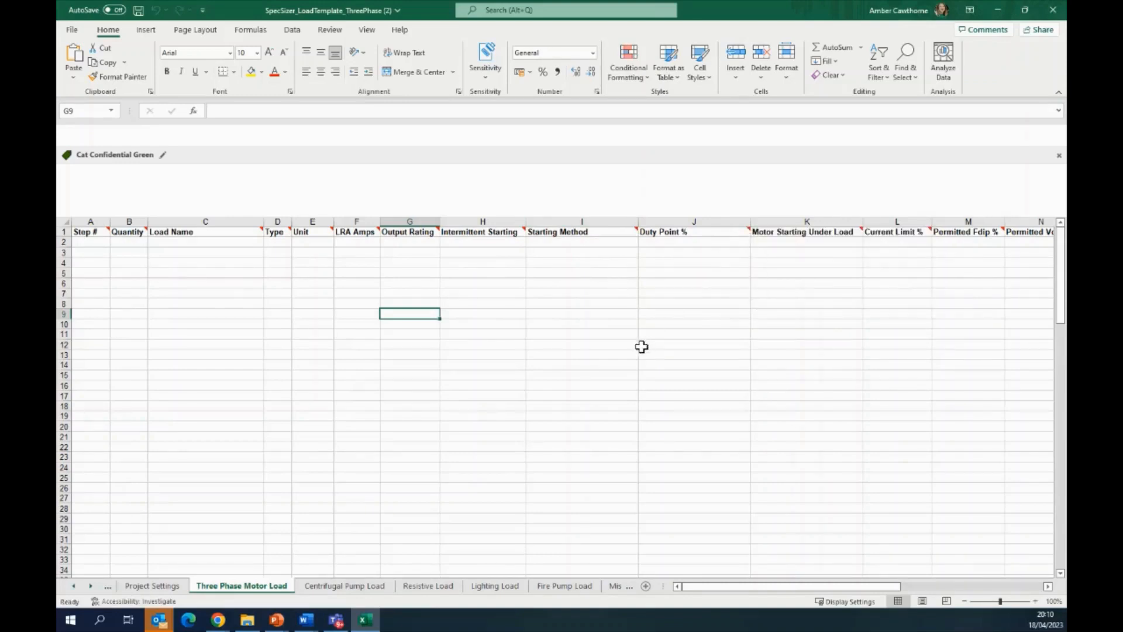
- View the template's Centrifugal Pump Load, Resistive Load and Lighting Load sheets
left_click(322, 586)
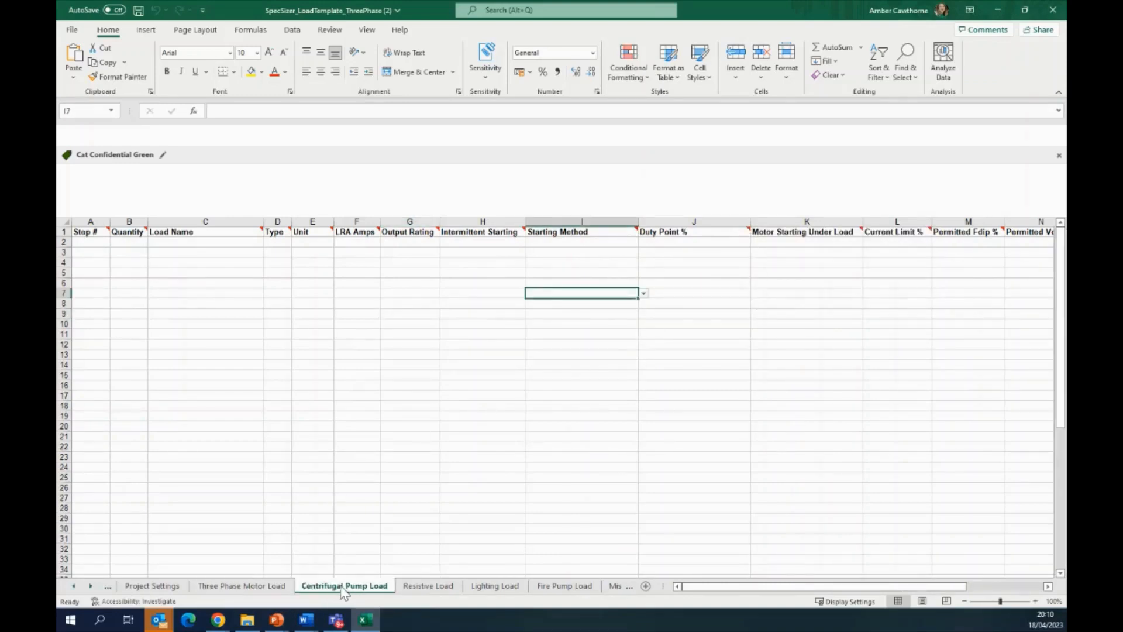
left_click(431, 586)
left_click(479, 586)
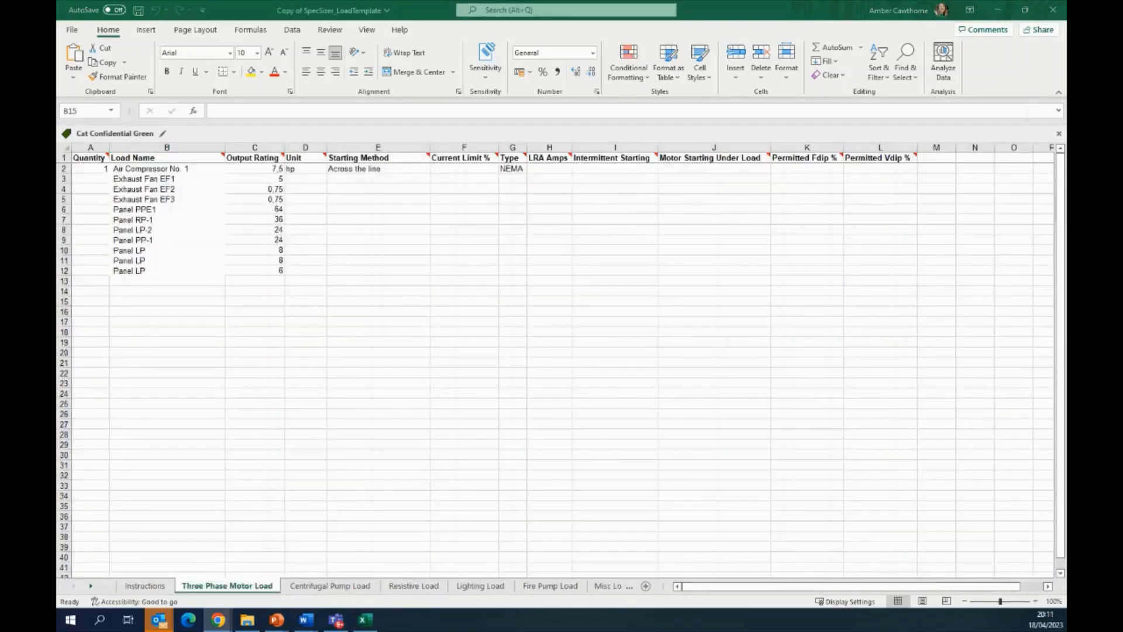
- Review the sheets of the Copy of SpecSizer_LoadTemplate workbook, from Three Phase Motor Load through to Battery Charger Load
left_click(299, 336)
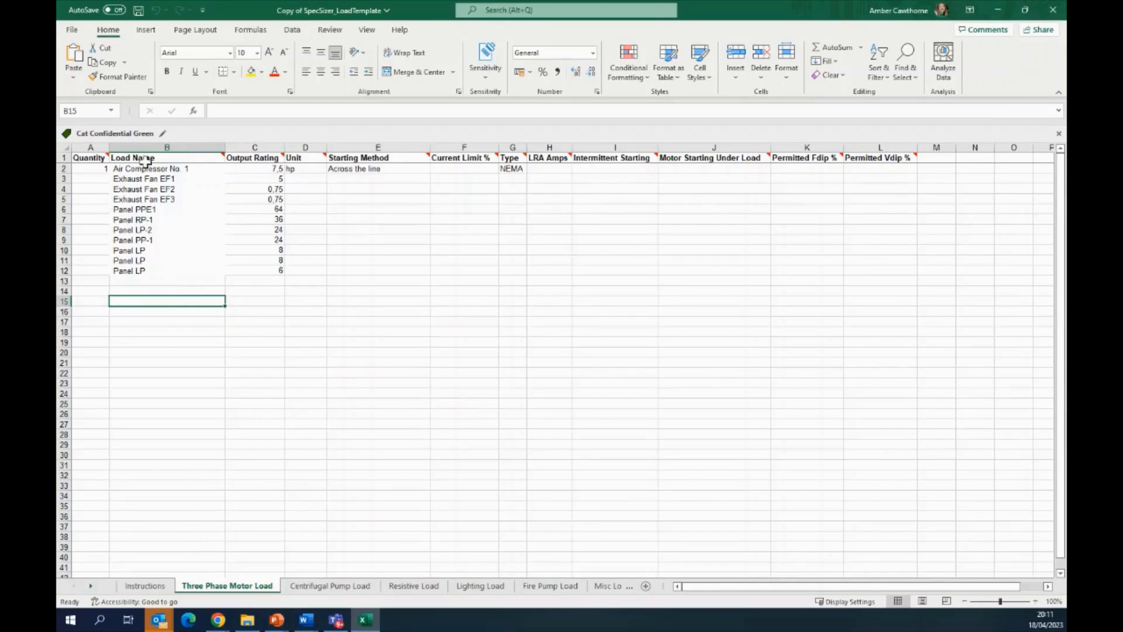
mouse_move(143, 159)
left_click(329, 586)
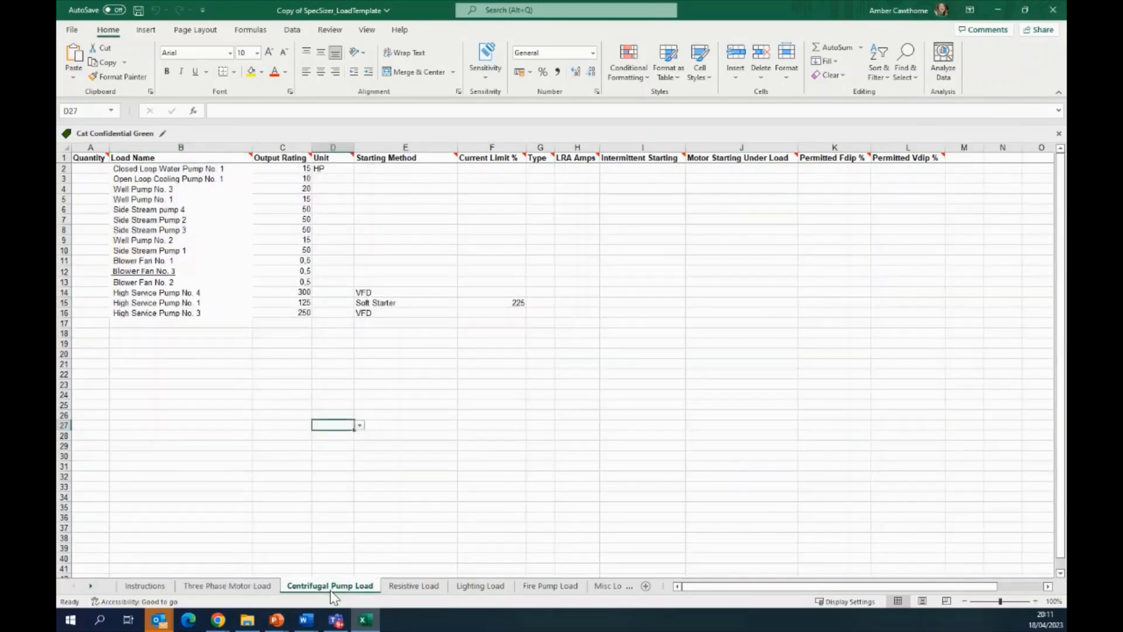
left_click(399, 592)
left_click(468, 591)
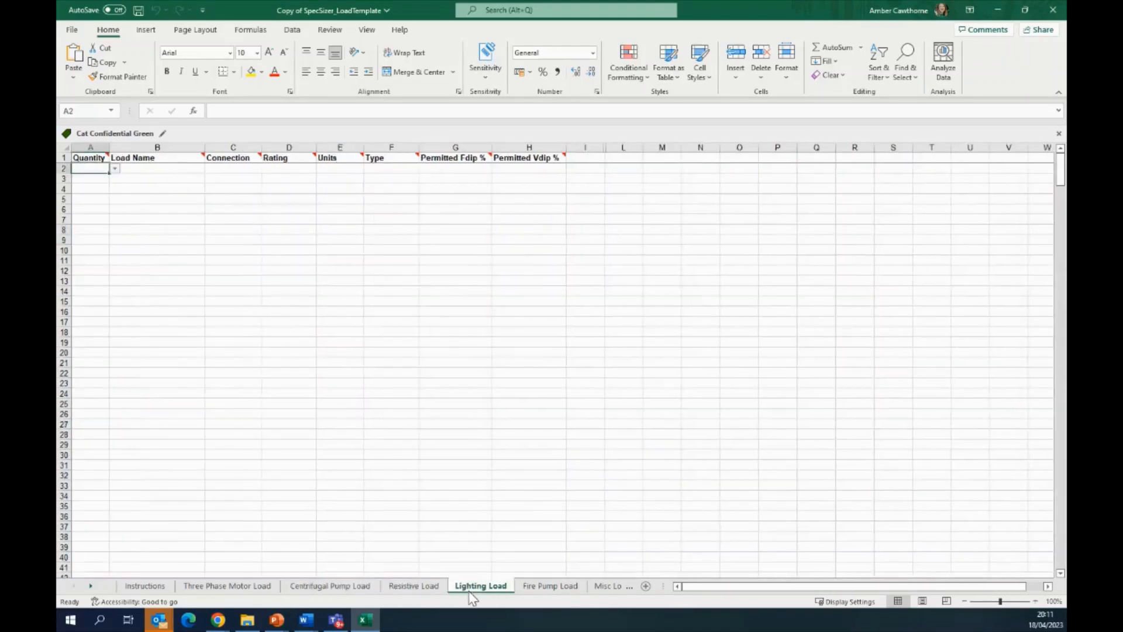
left_click(522, 589)
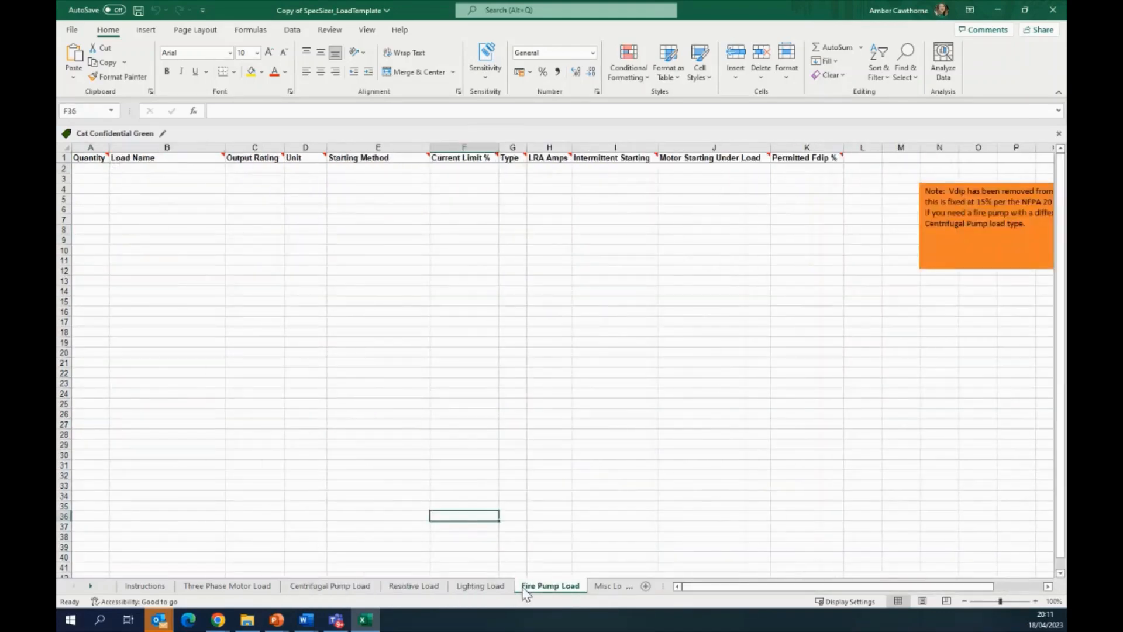
left_click(601, 589)
left_click(544, 587)
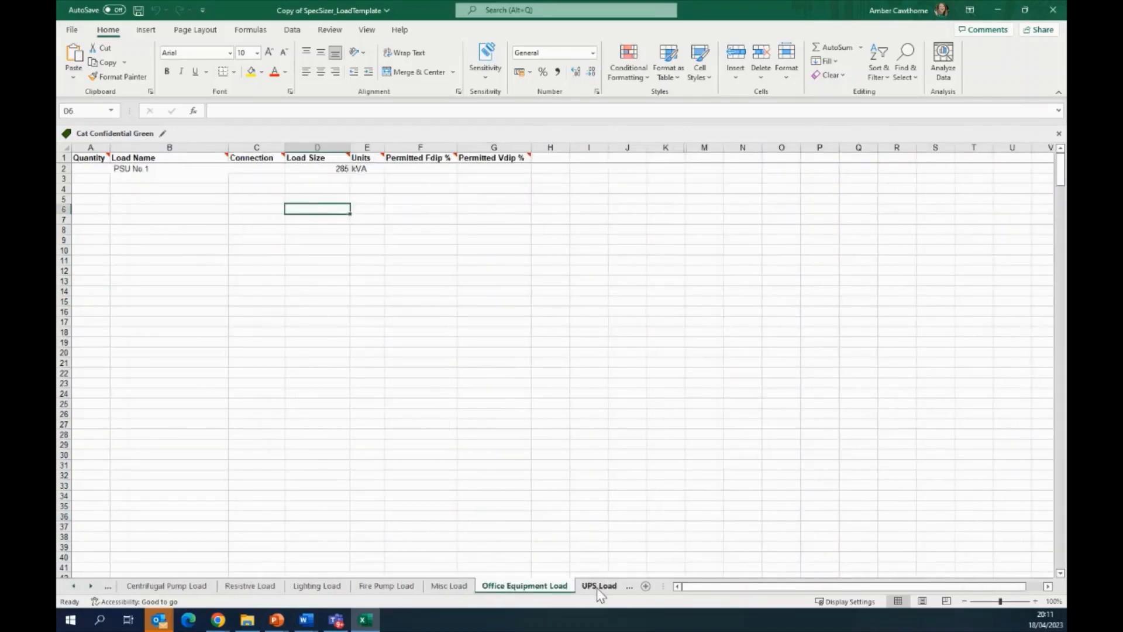
left_click(600, 589)
left_click(611, 588)
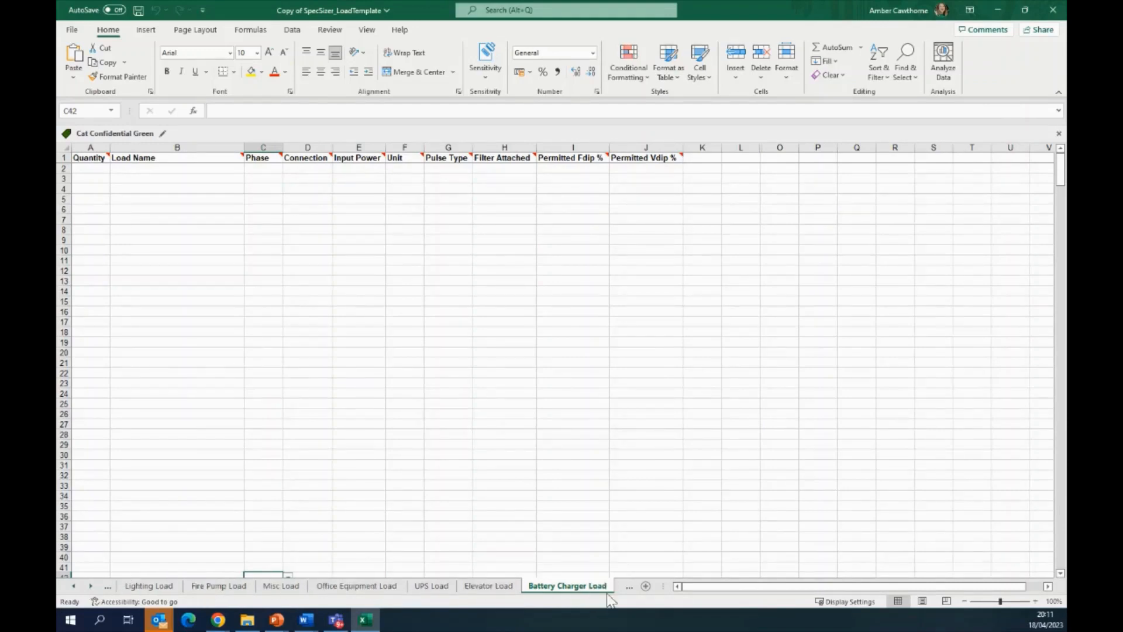
- View the Lighting Load and Fire Pump Load sheets again and return to the Three Phase Motor Load sheet
left_click(133, 585)
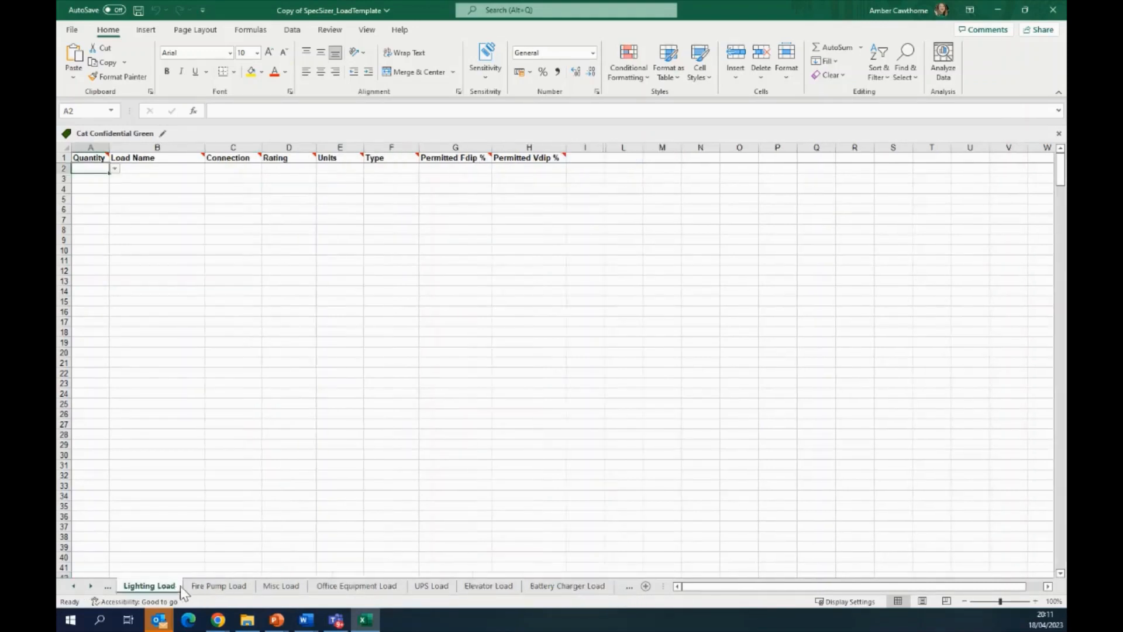
left_click(196, 586)
left_click(74, 586)
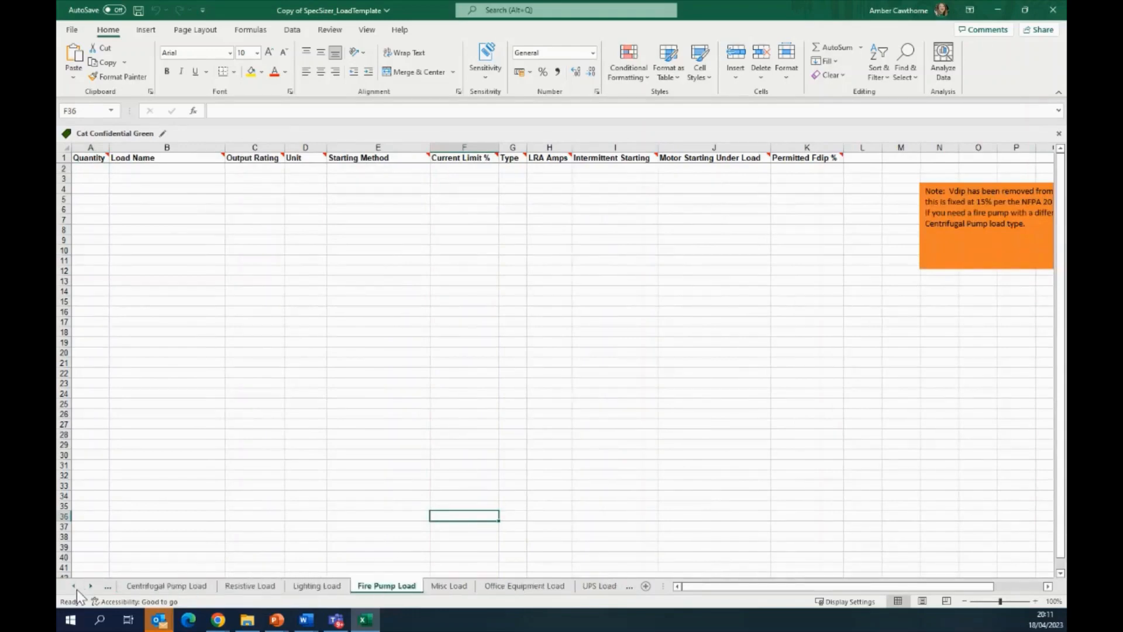
left_click(75, 586)
left_click(187, 587)
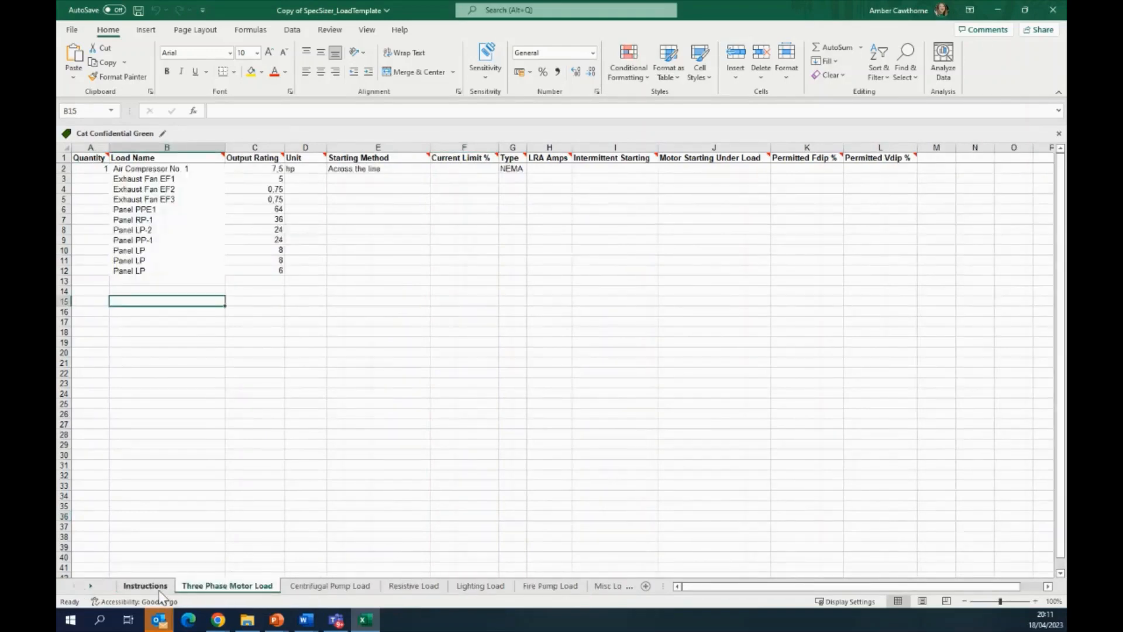
- Read the import instructions and notes on the load template's Instructions sheet
left_click(156, 587)
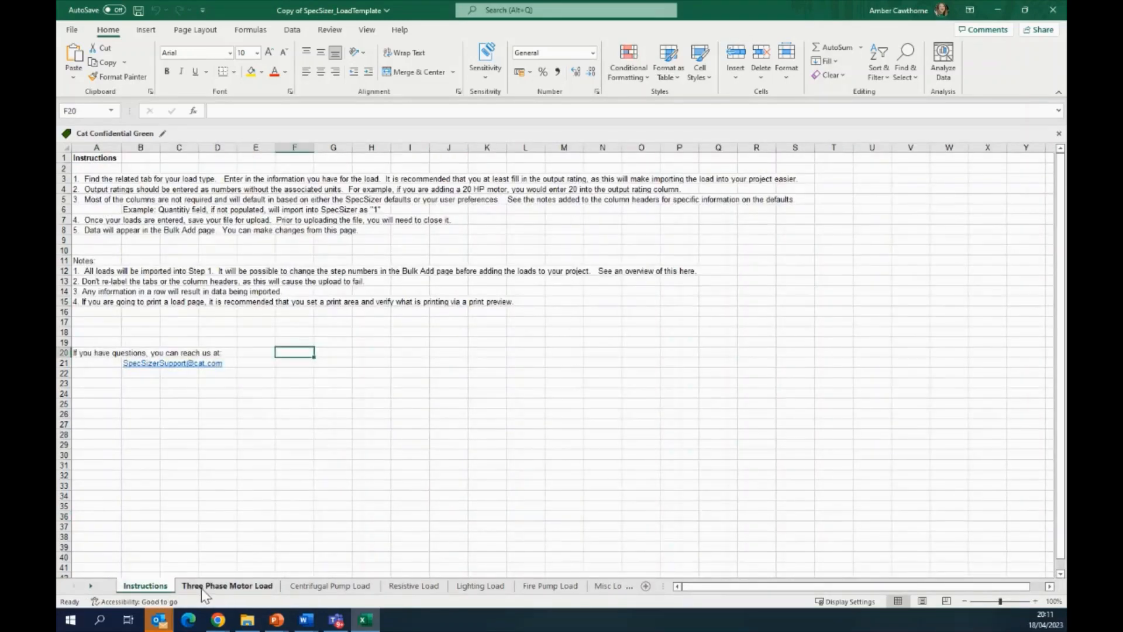
left_click(175, 454)
left_click(82, 147)
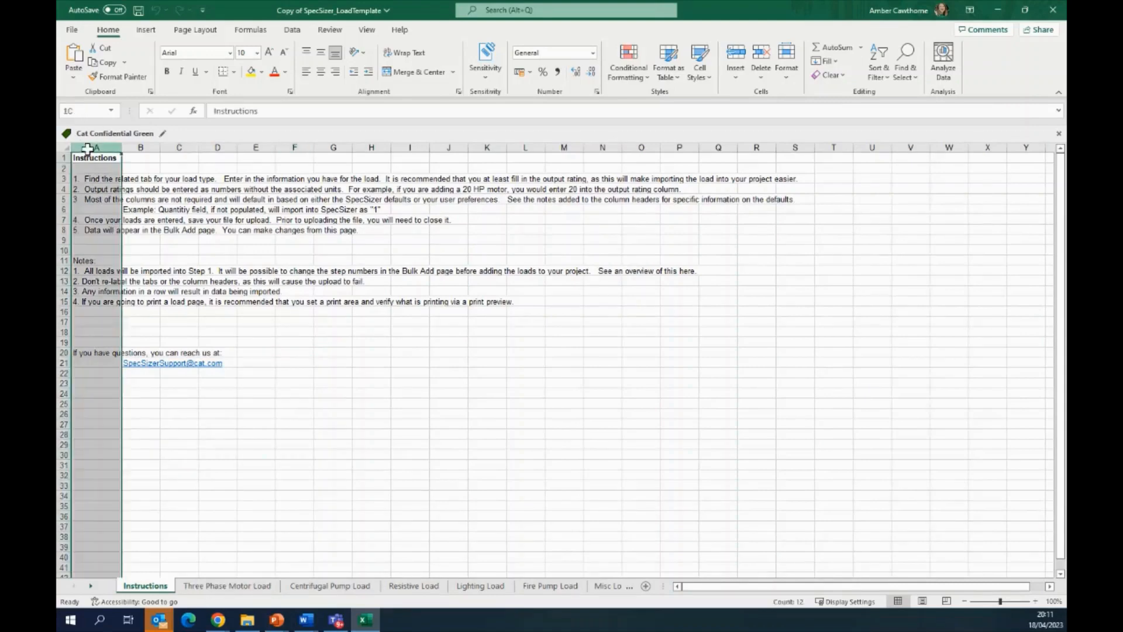
left_click(358, 291)
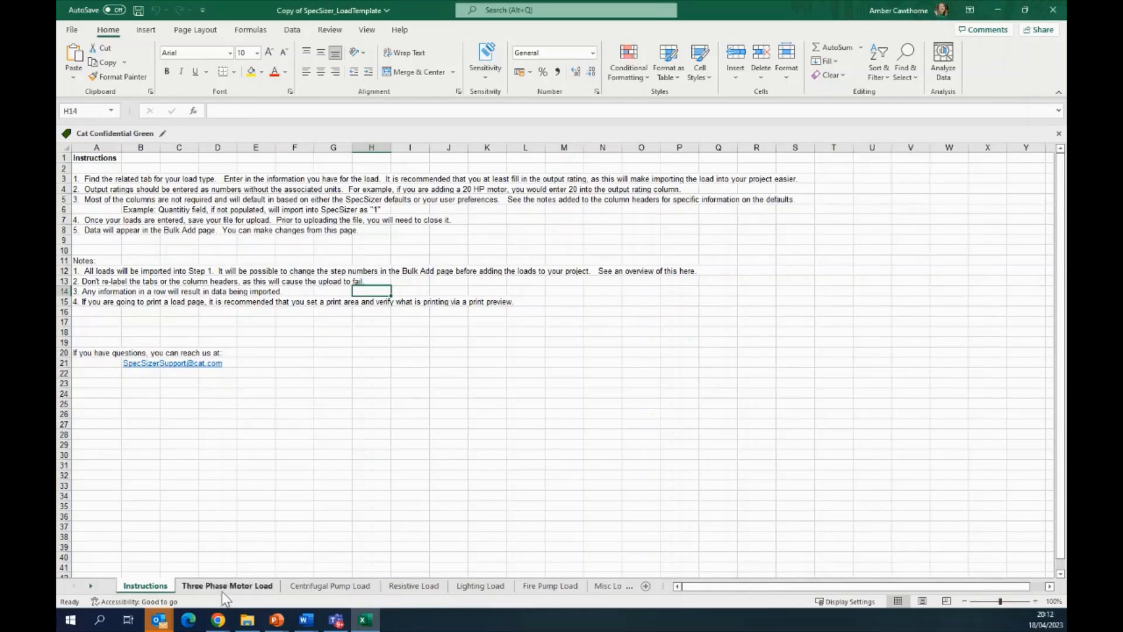
left_click(245, 494)
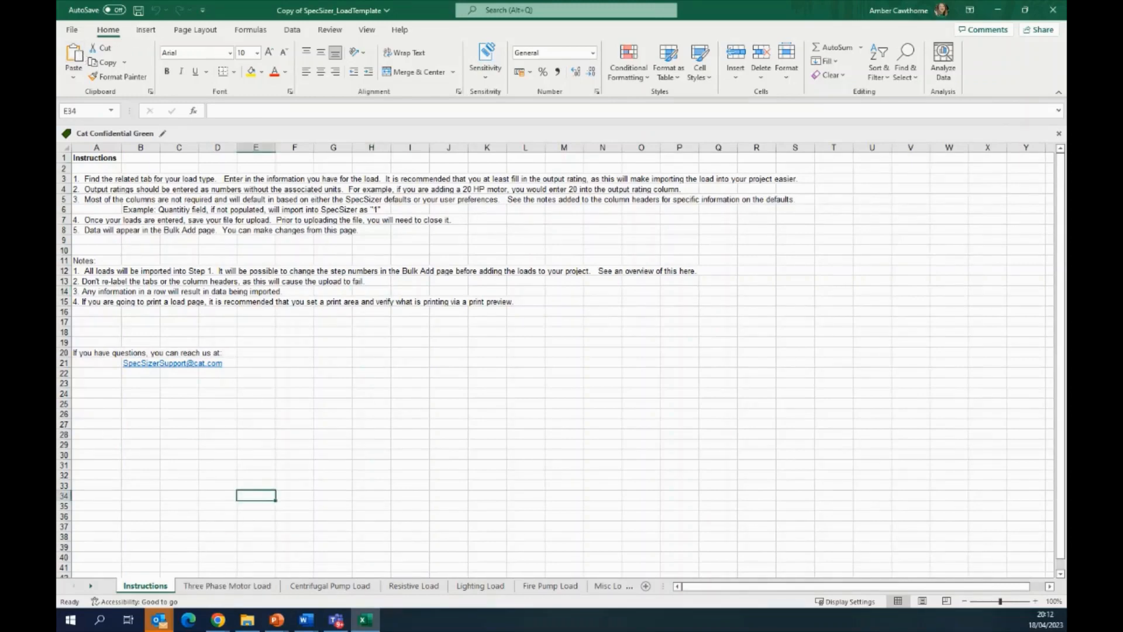
left_click(213, 586)
left_click(144, 586)
- Switch to SpecSizer in Chrome and import Copy of SpecSizer_LoadTemplate.xlsx into Project Horizon as a load template
left_click(997, 10)
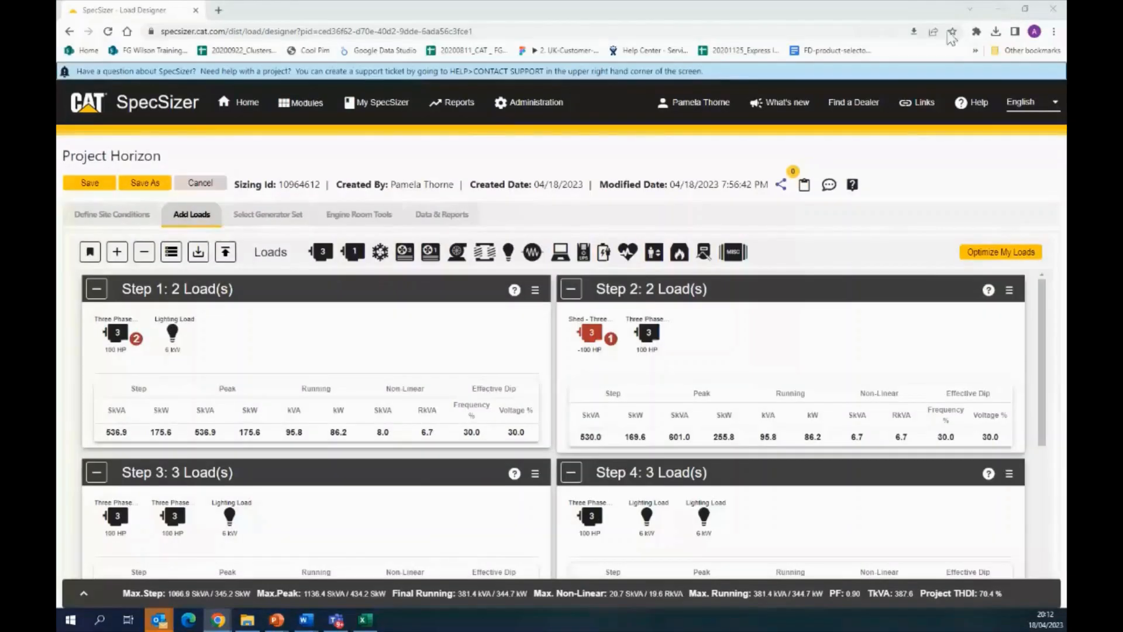
left_click(226, 253)
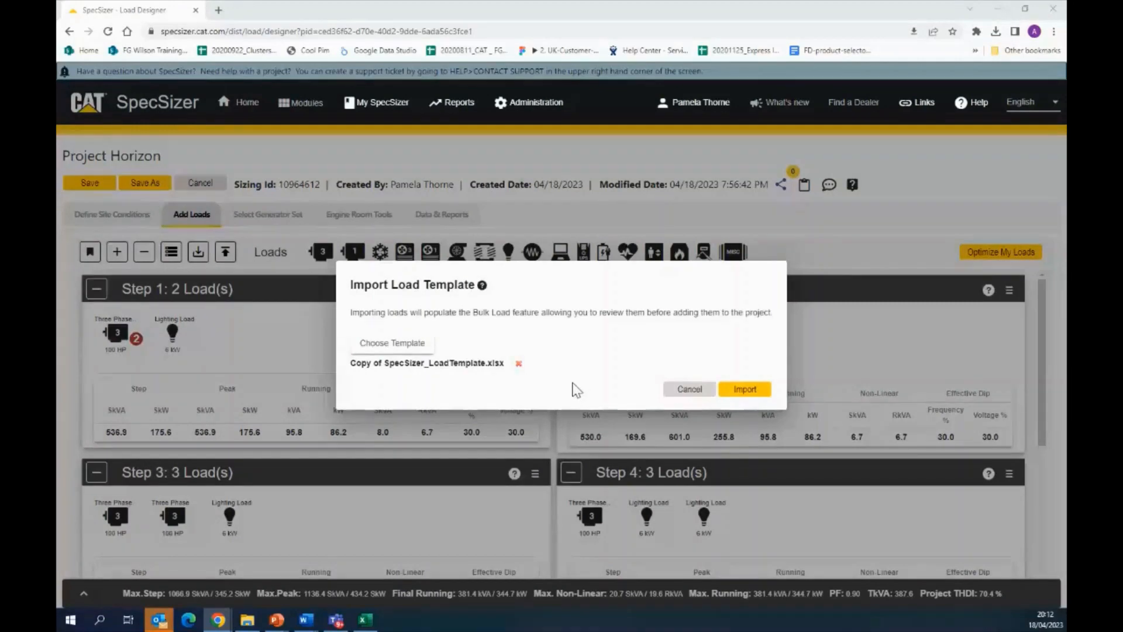
left_click(732, 393)
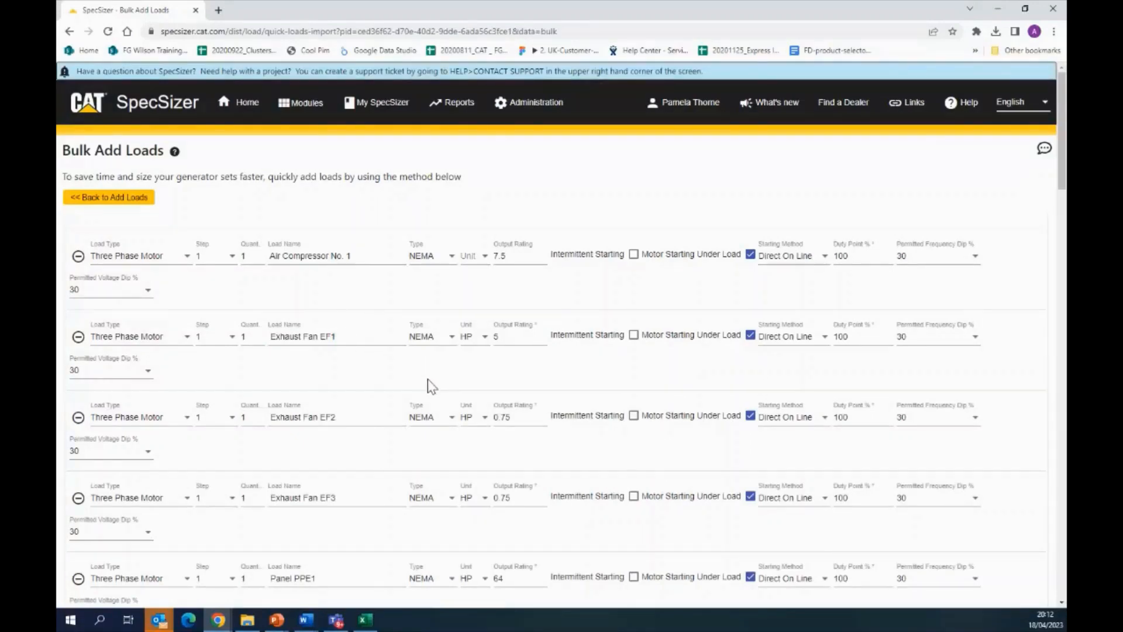
- Review the imported motor, pump, resistive and office equipment loads in Bulk Add Loads and add them to the project
scroll(573, 403, "down", 8)
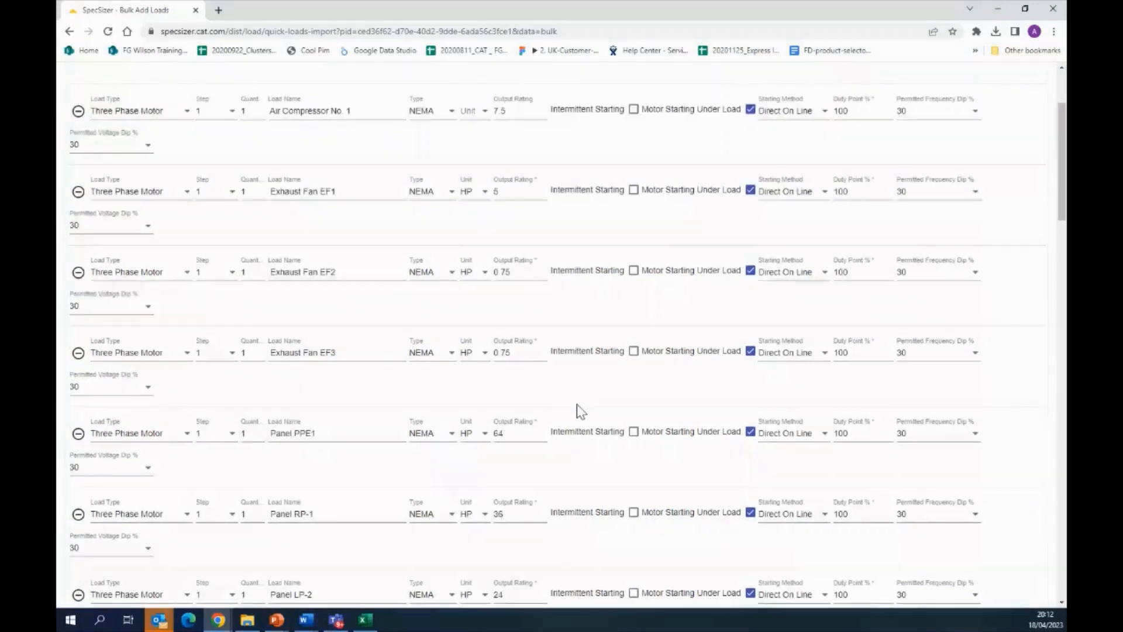
scroll(556, 420, "down", 4)
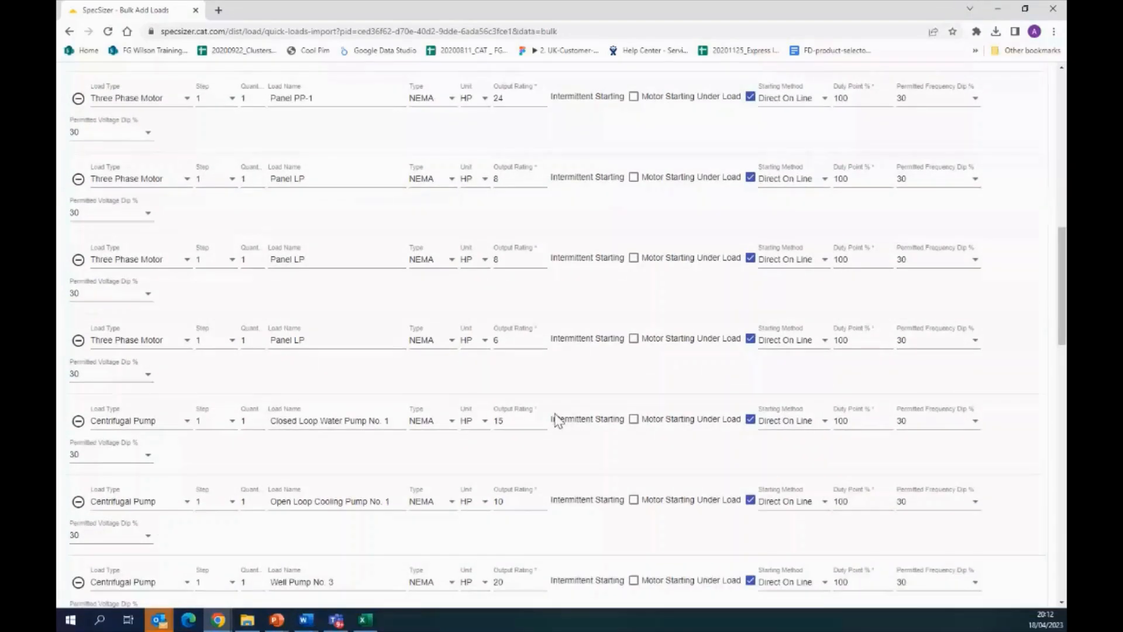
scroll(555, 420, "down", 4)
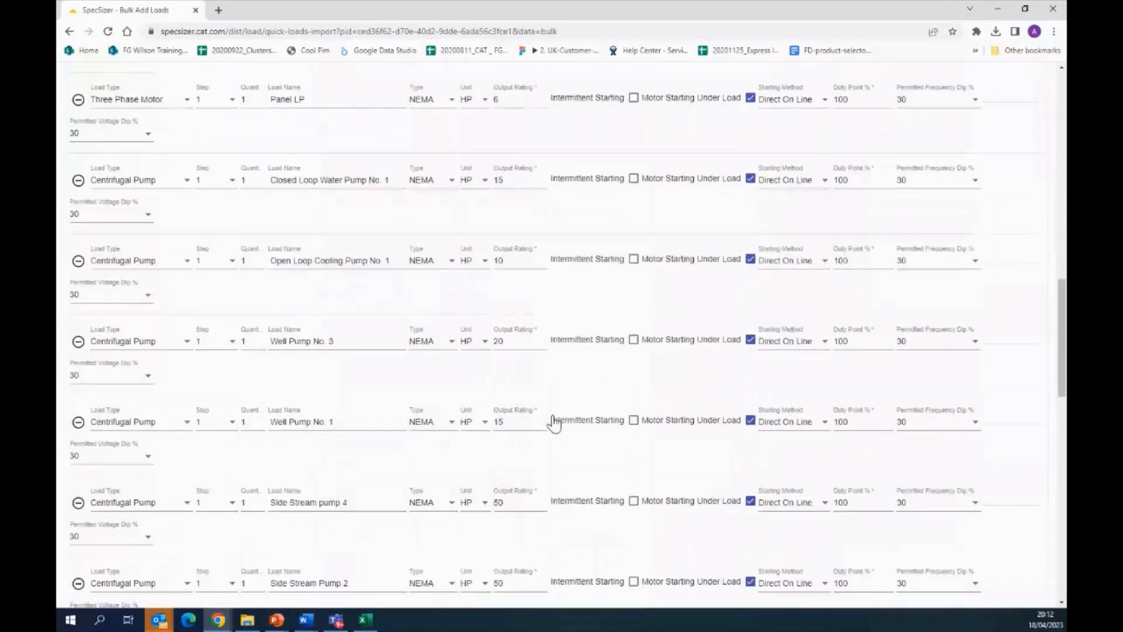
scroll(554, 422, "down", 5)
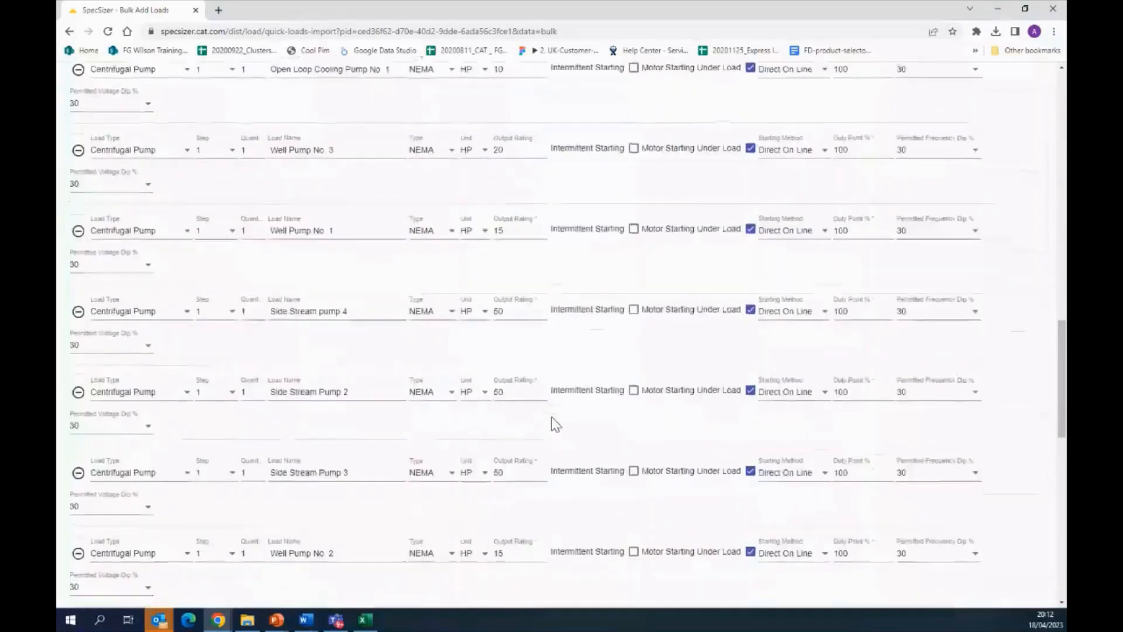
scroll(554, 422, "down", 6)
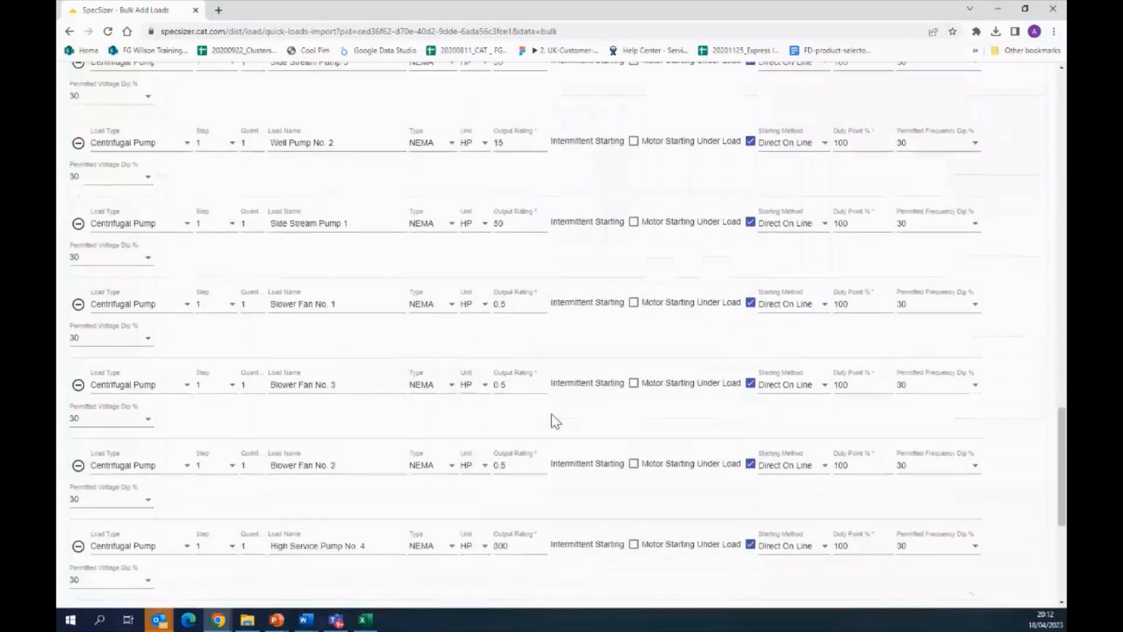
scroll(556, 420, "down", 5)
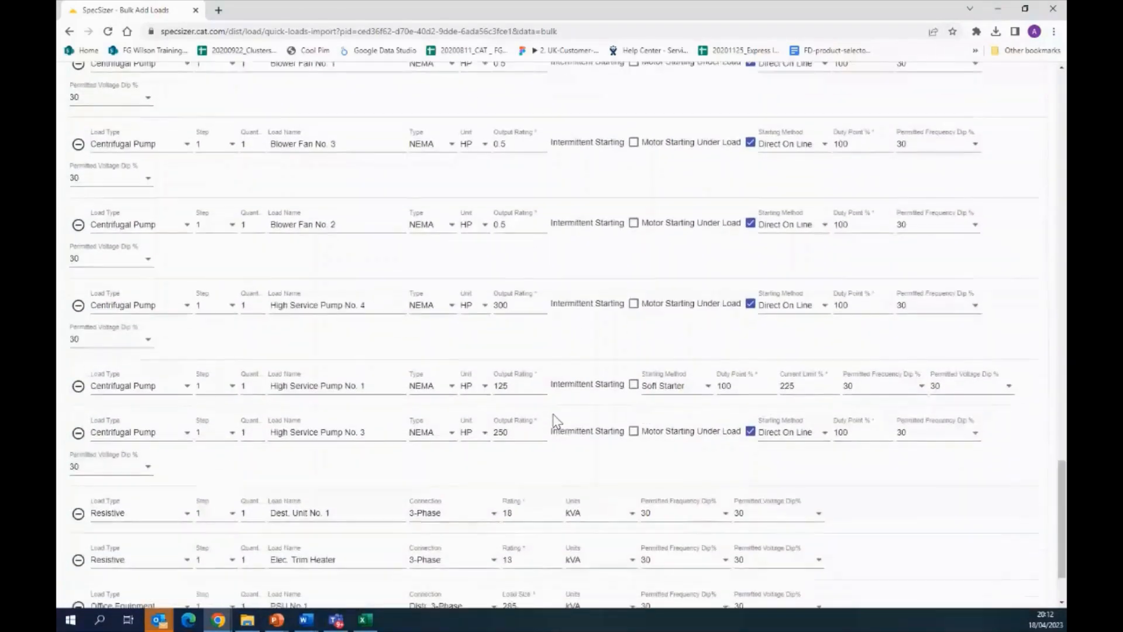
scroll(555, 420, "down", 1)
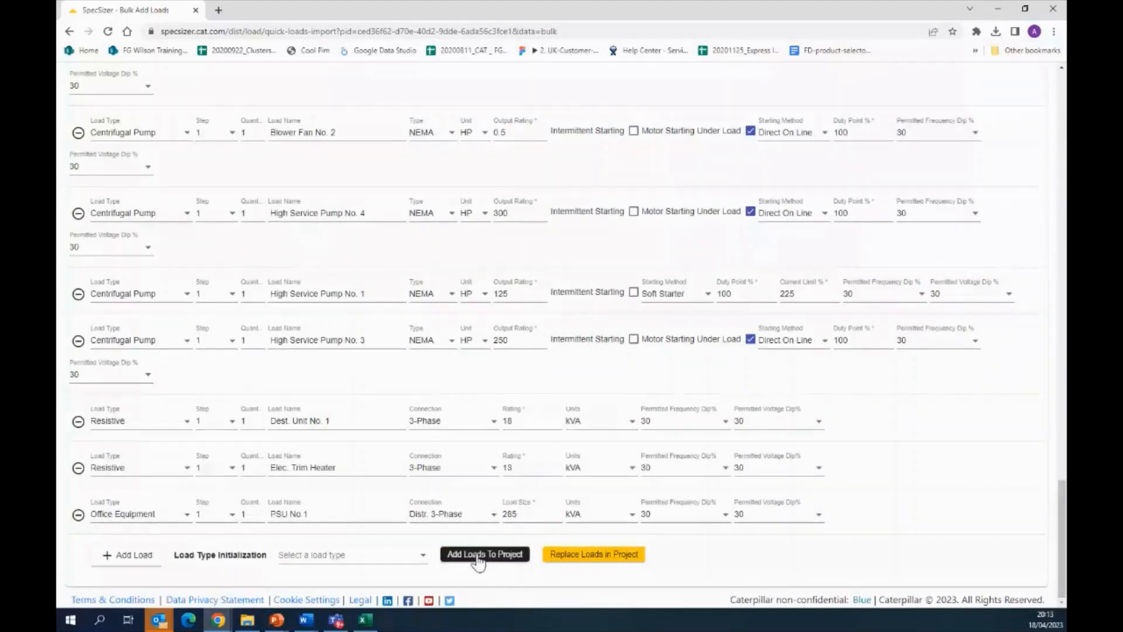
left_click(456, 565)
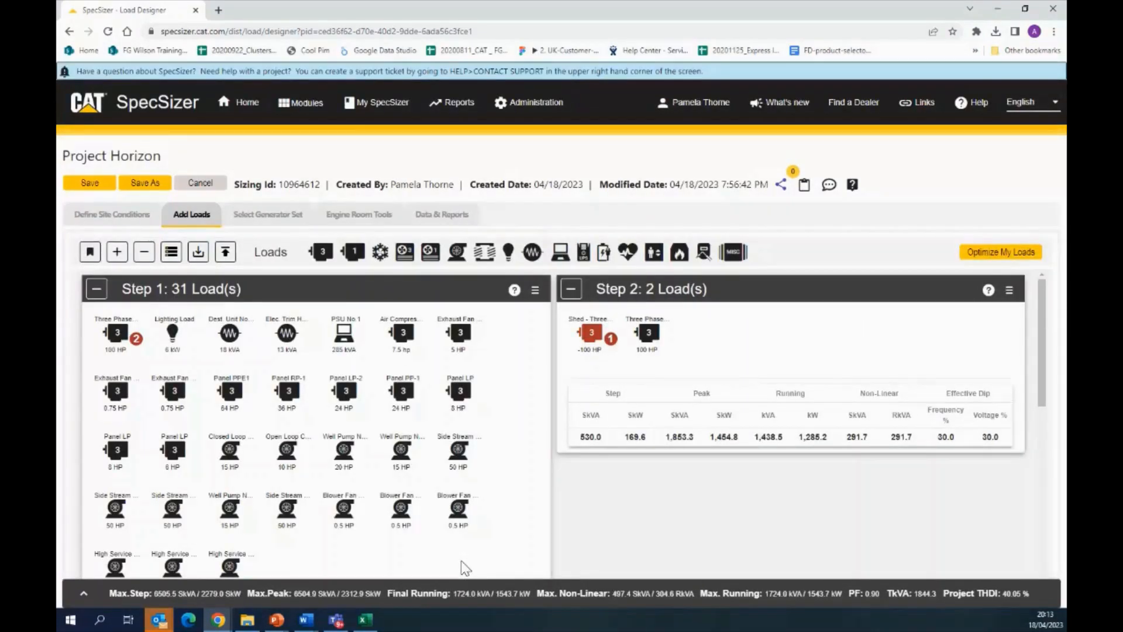
- Examine the loads and their step, peak and running values across Steps 1 to 4 of Project Horizon
scroll(608, 485, "down", 4)
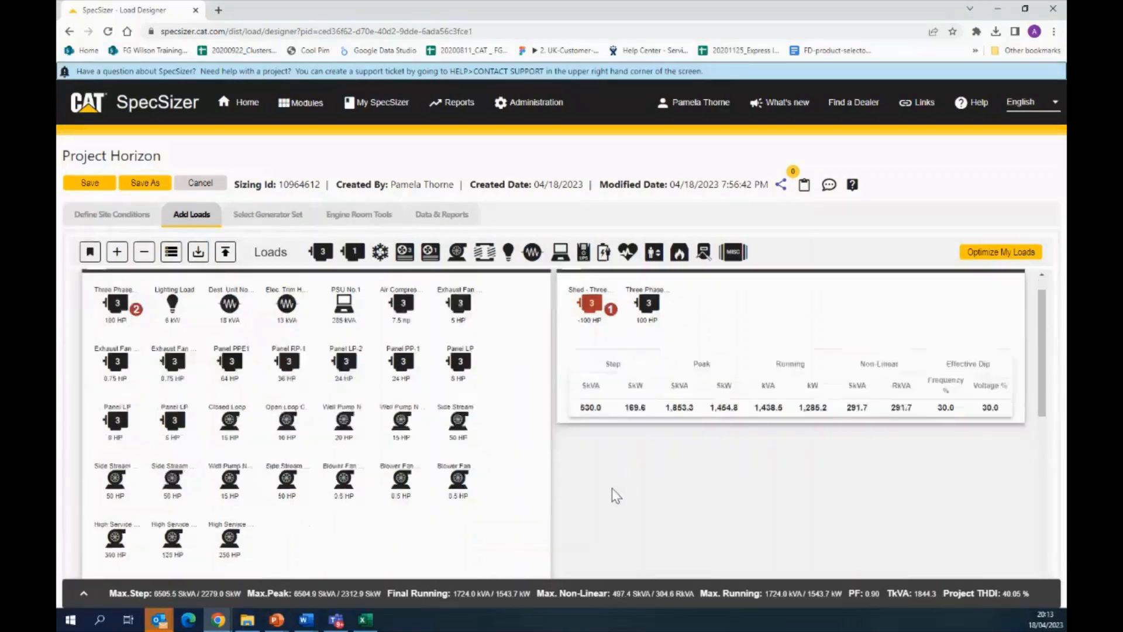
scroll(616, 490, "down", 3)
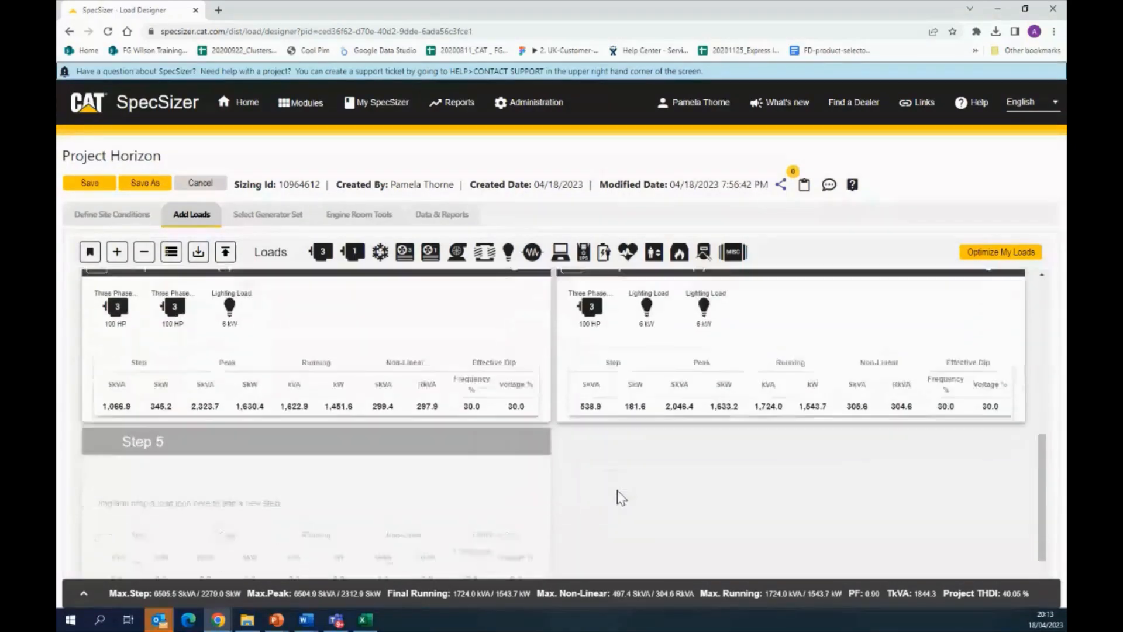
scroll(616, 490, "up", 3)
scroll(616, 490, "up", 5)
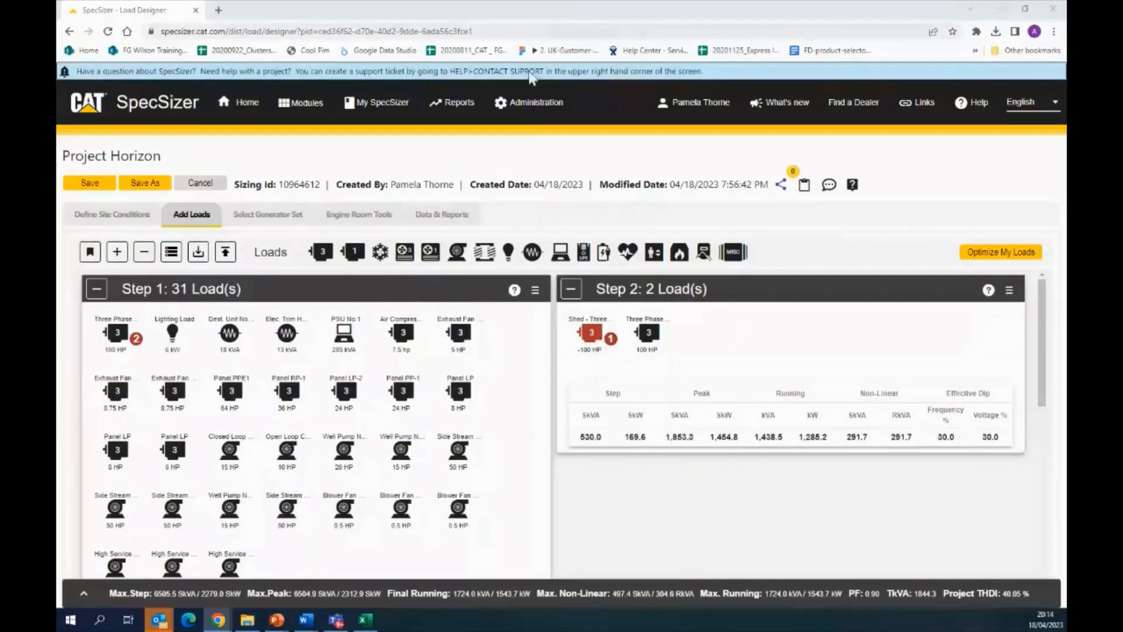
left_click(512, 117)
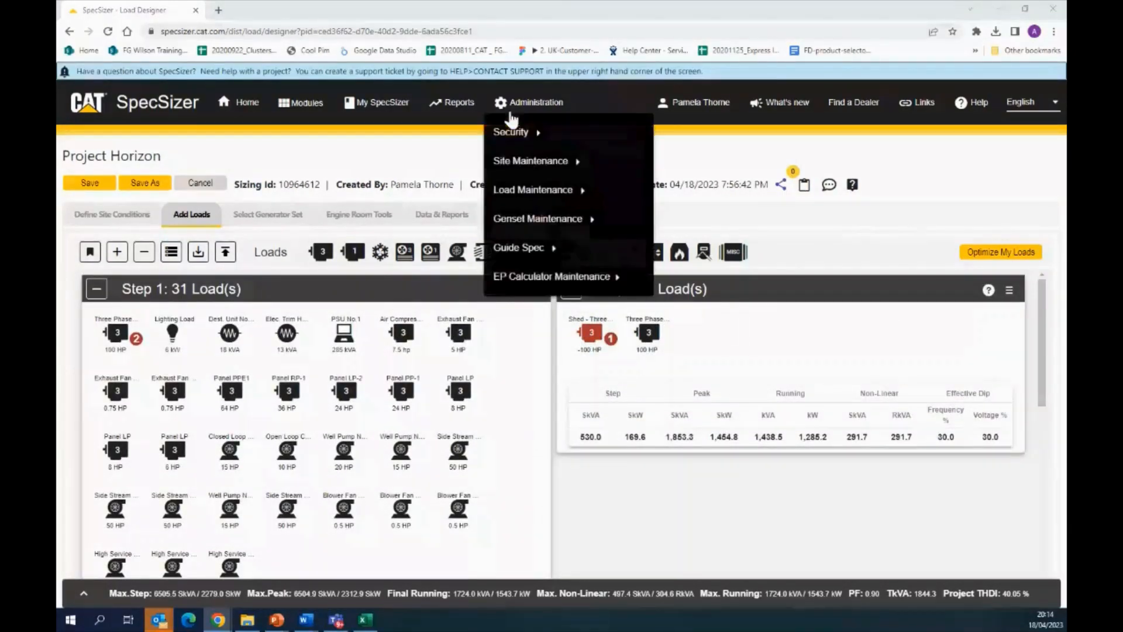
left_click(698, 505)
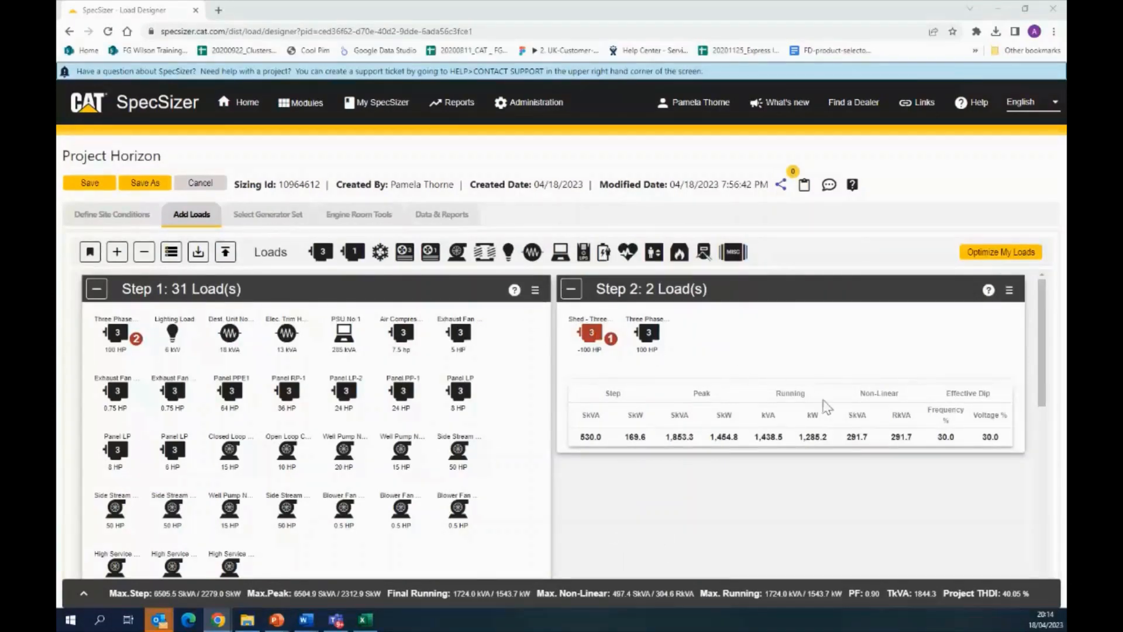
scroll(805, 445, "down", 4)
scroll(707, 506, "down", 3)
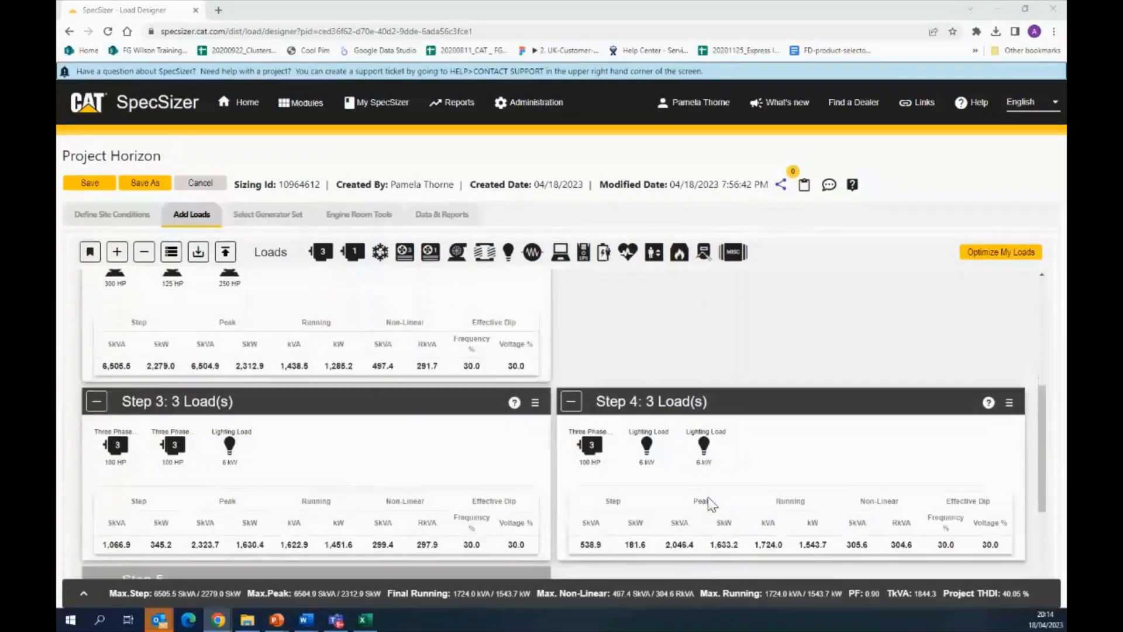
scroll(709, 504, "up", 3)
scroll(711, 504, "up", 3)
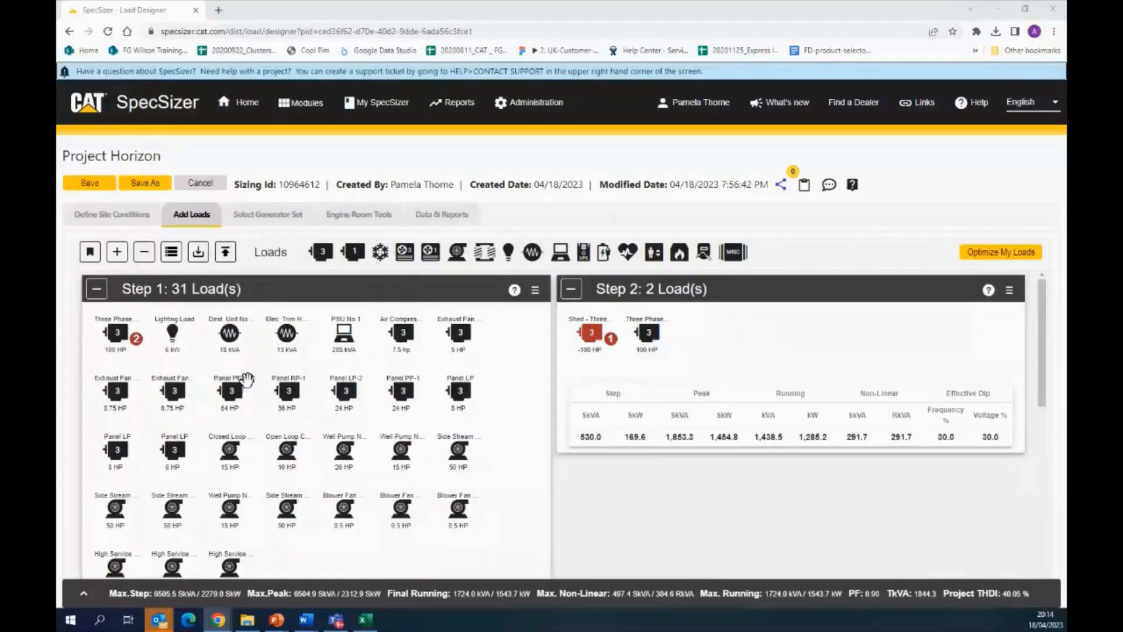
- Sort the loads in Step 1 by Starting kW (High - Low)
left_click(536, 292)
left_click(535, 292)
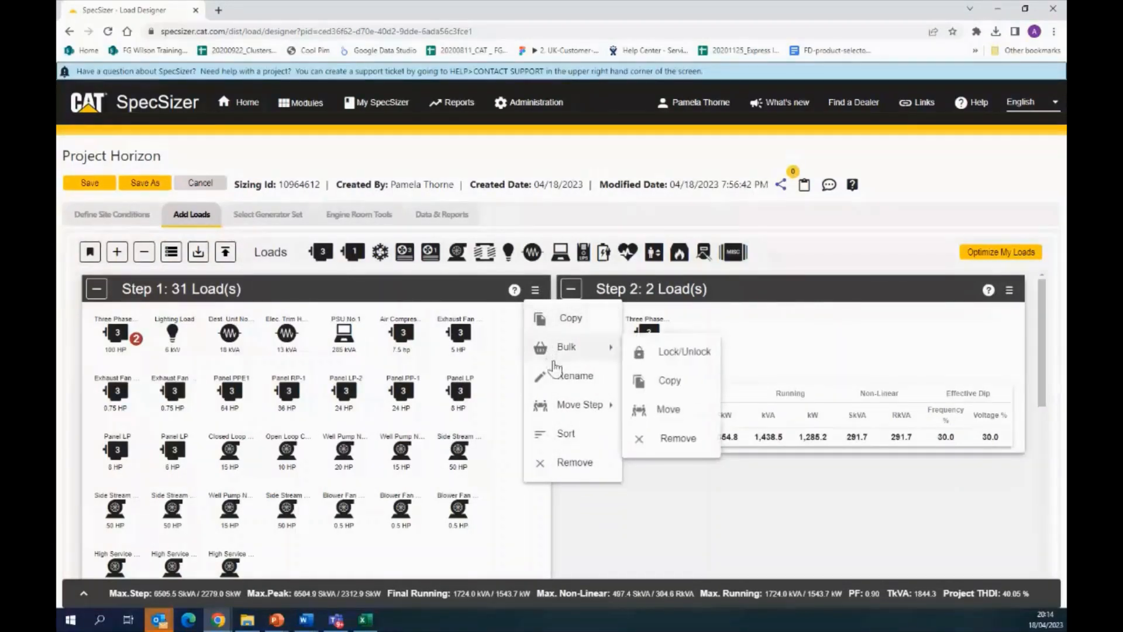
left_click(566, 436)
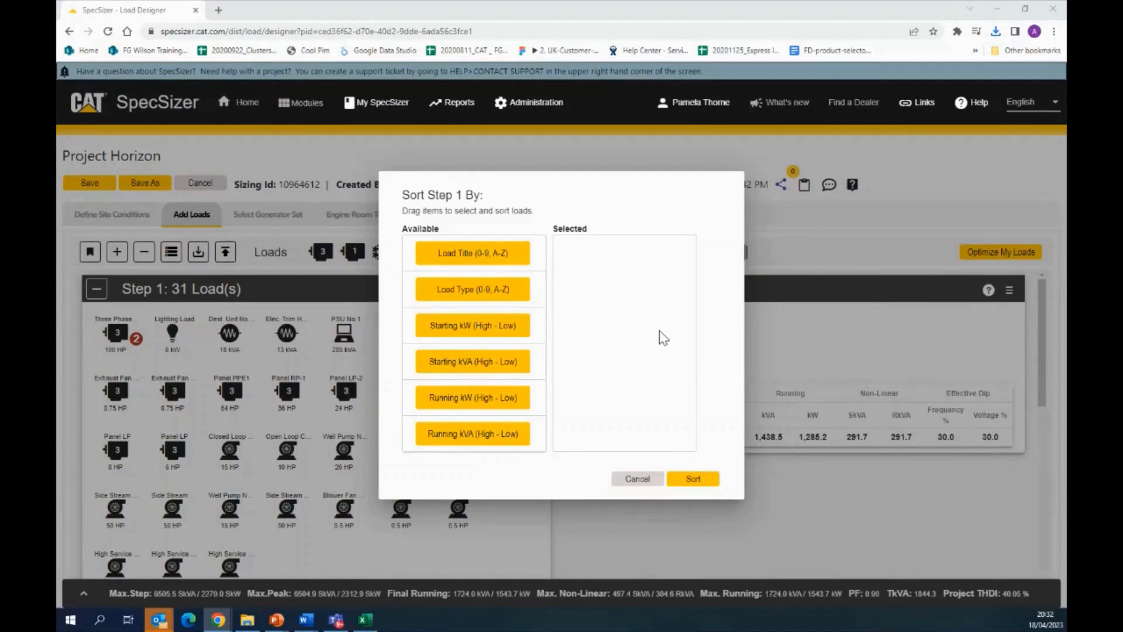
left_click(489, 331)
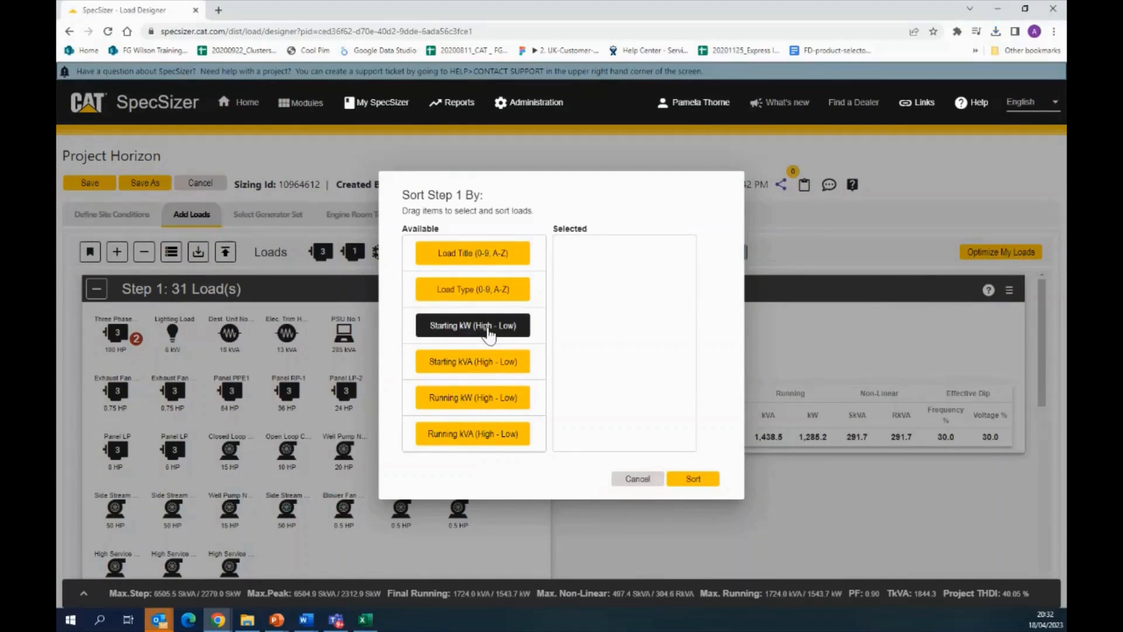
left_click_drag(489, 333, 609, 334)
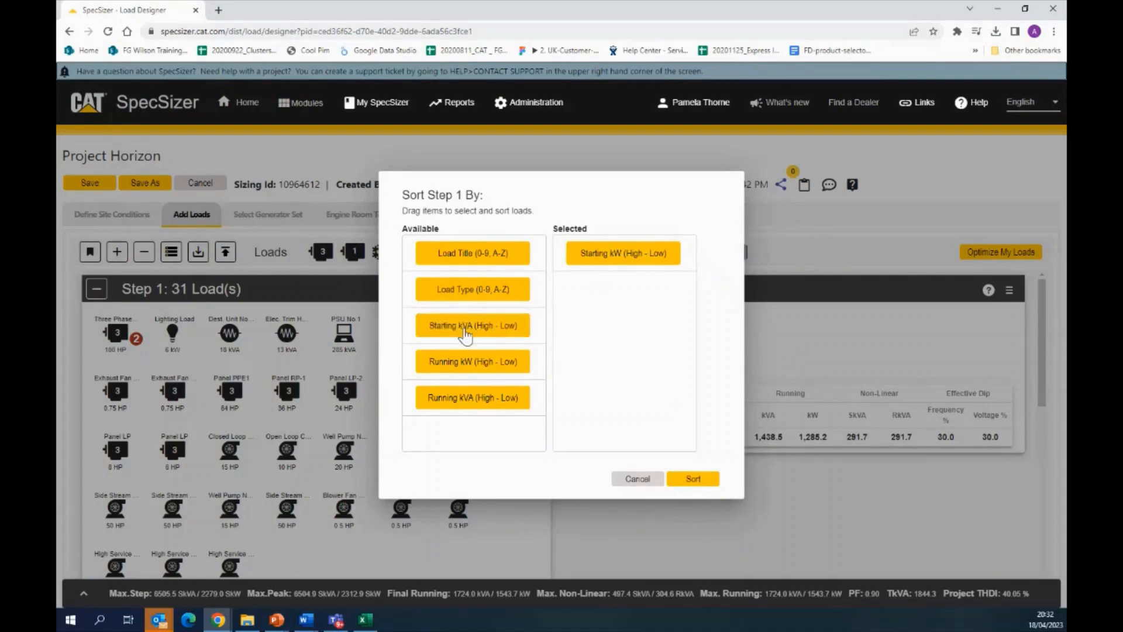
left_click(693, 479)
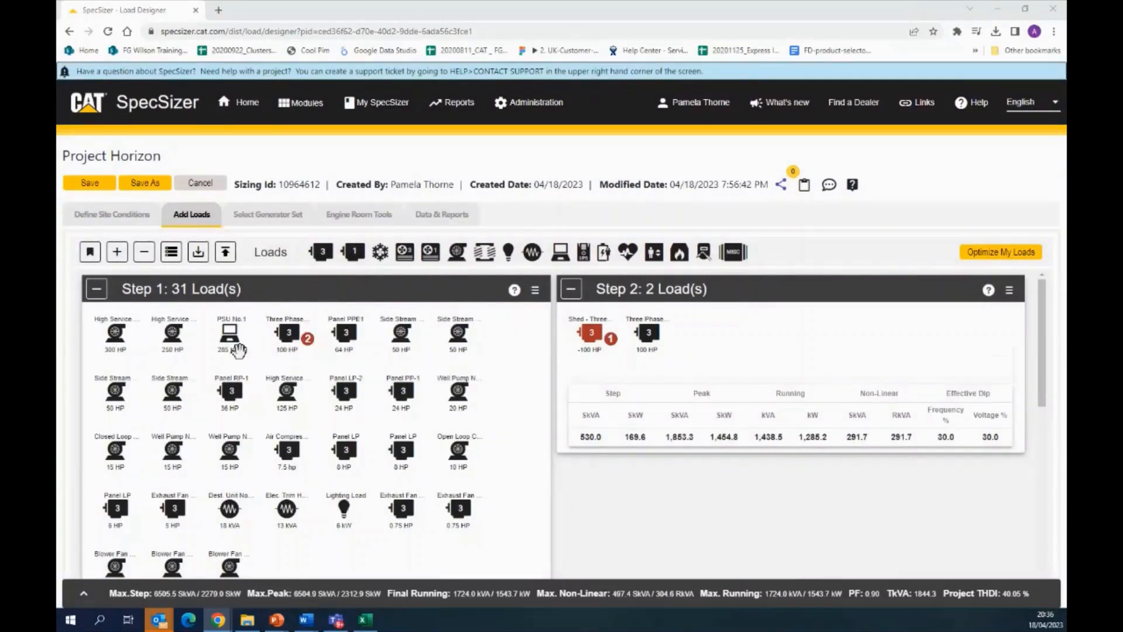
scroll(238, 348, "down", 1)
scroll(233, 373, "up", 1)
scroll(446, 369, "down", 1)
scroll(443, 355, "up", 1)
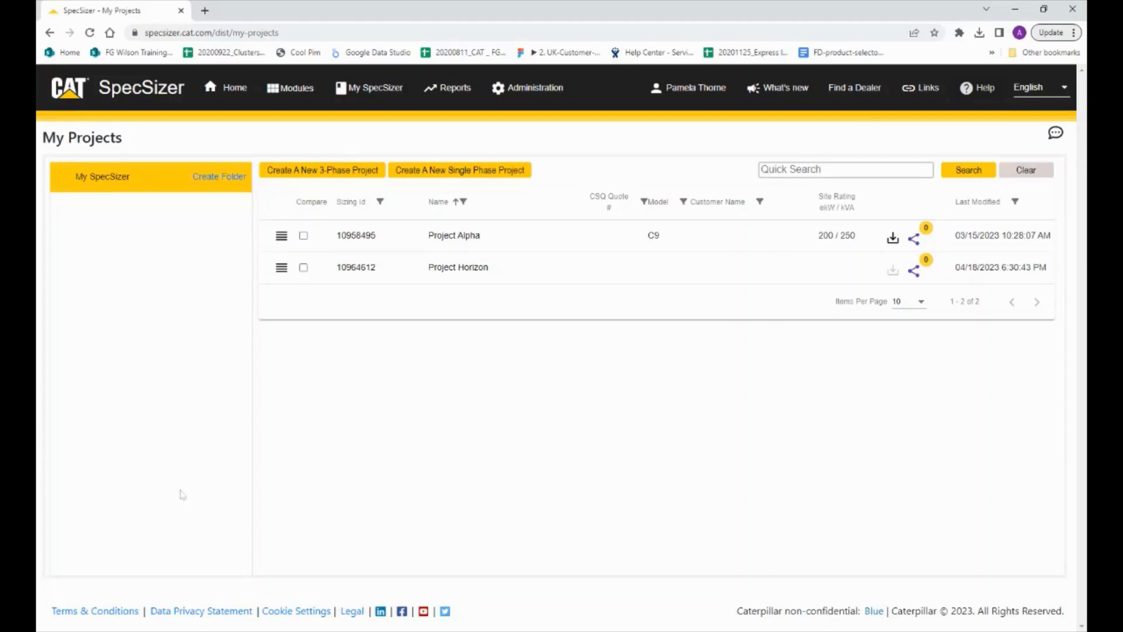
- View the available help options, such as FAQ, Contact Support and Release Notes, from the My Projects page
left_click(970, 85)
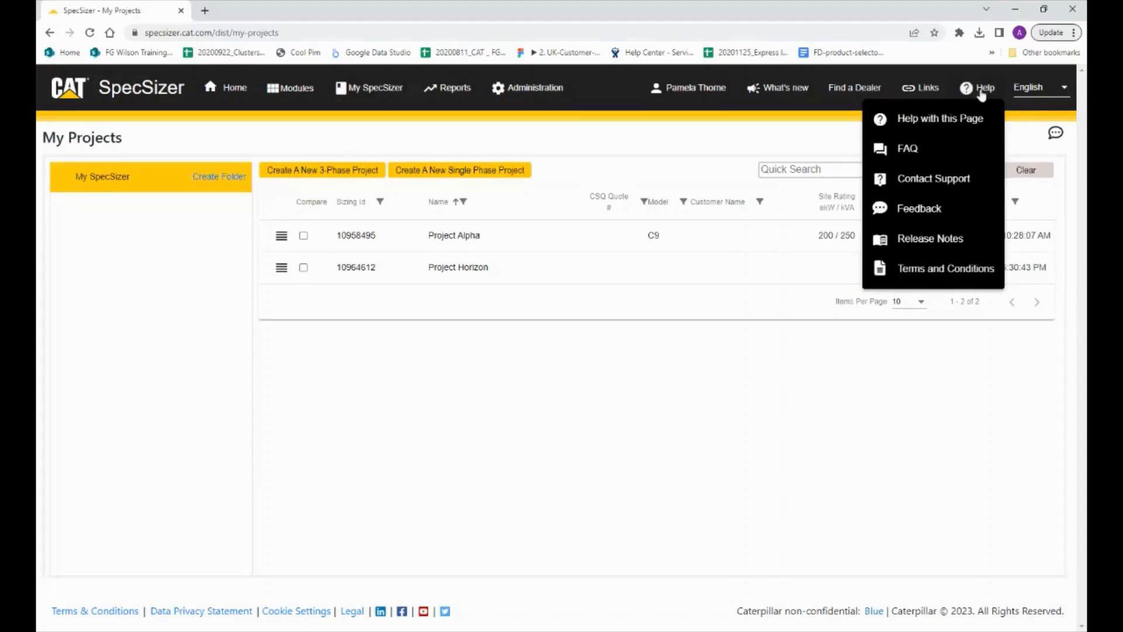
left_click(980, 91)
left_click(965, 89)
left_click(523, 445)
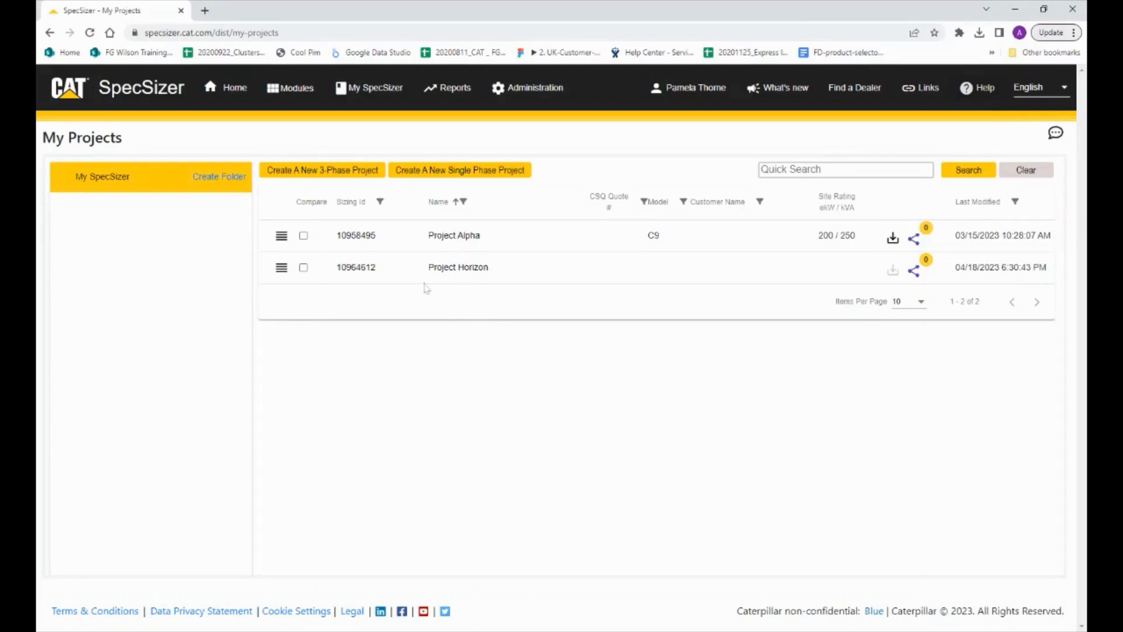
- View the Edit Sharing options for Project Horizon and close them without sharing the project
left_click(914, 272)
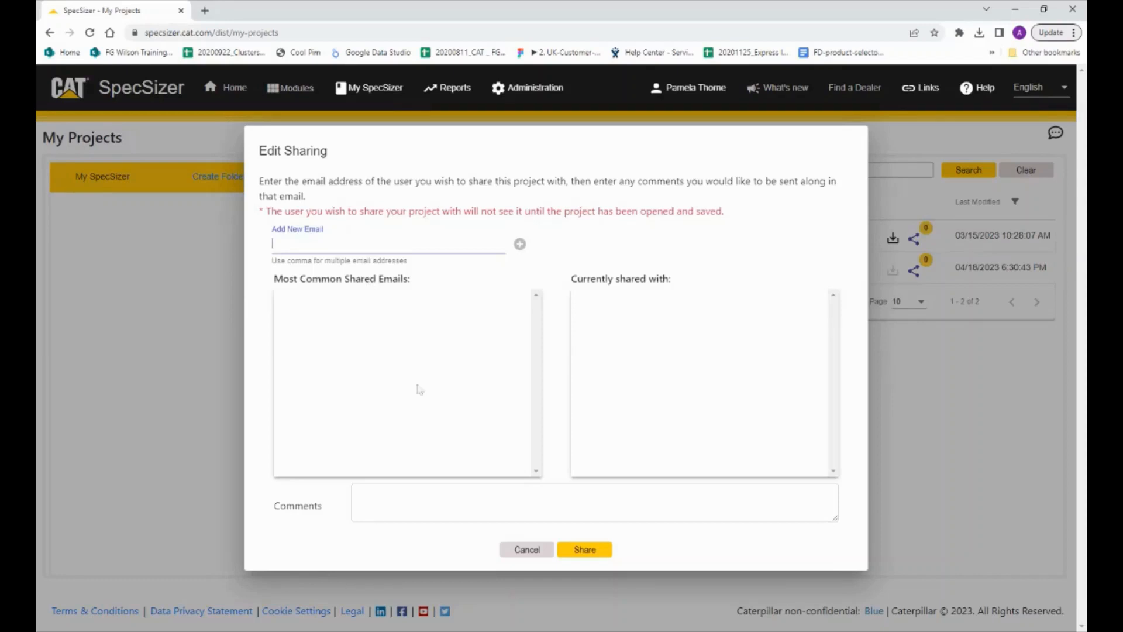
left_click(514, 548)
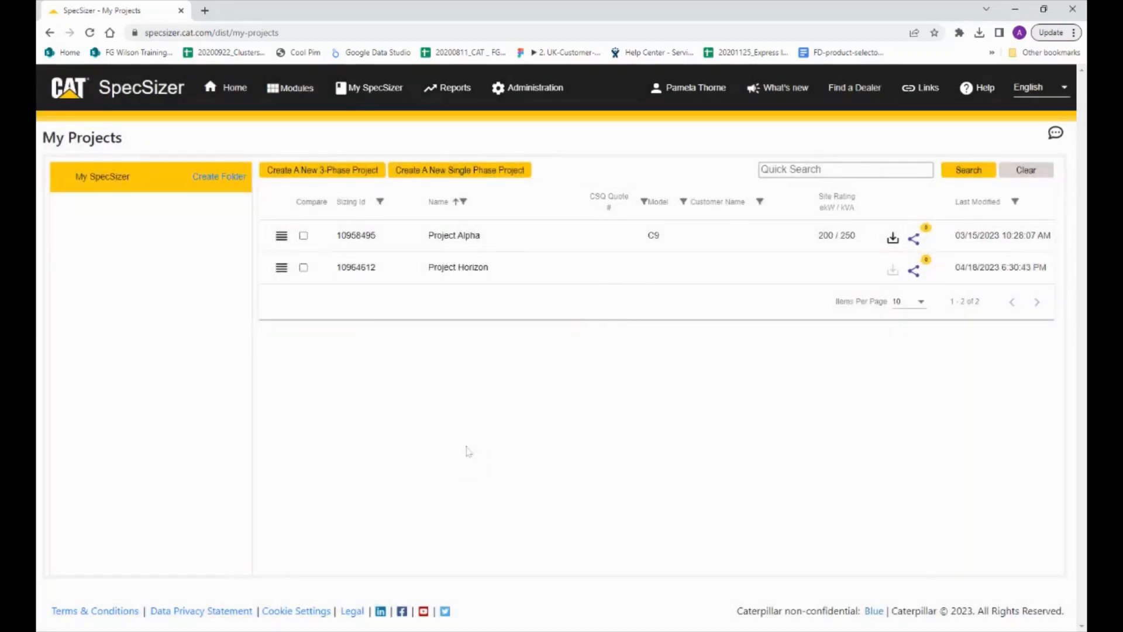